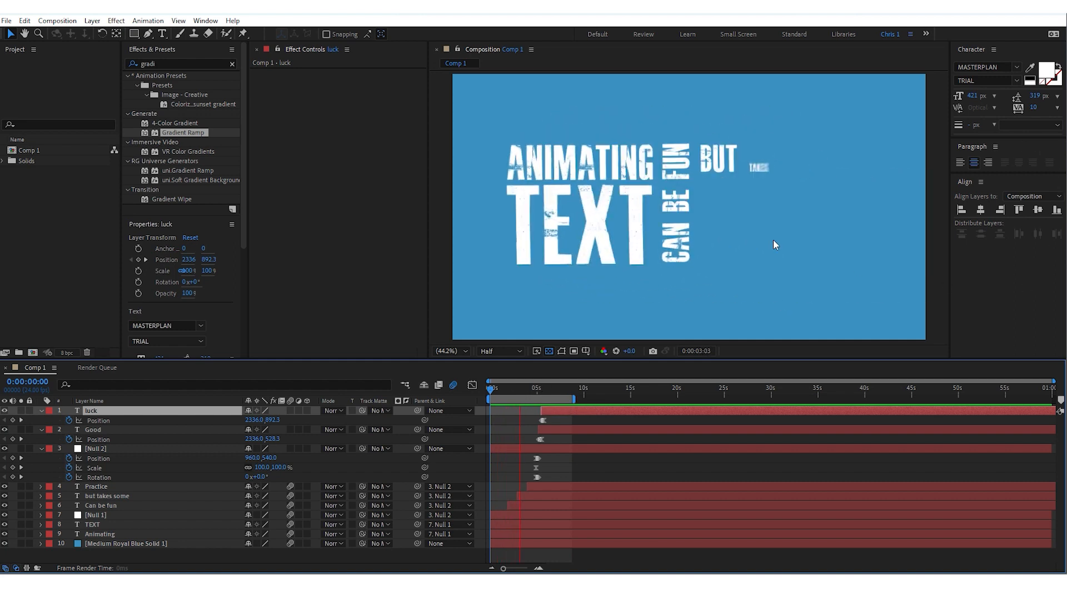
# Preview the finished text animation in Comp 1 through its closing GOOD LUCK frame and return to the start
pyautogui.press('space')
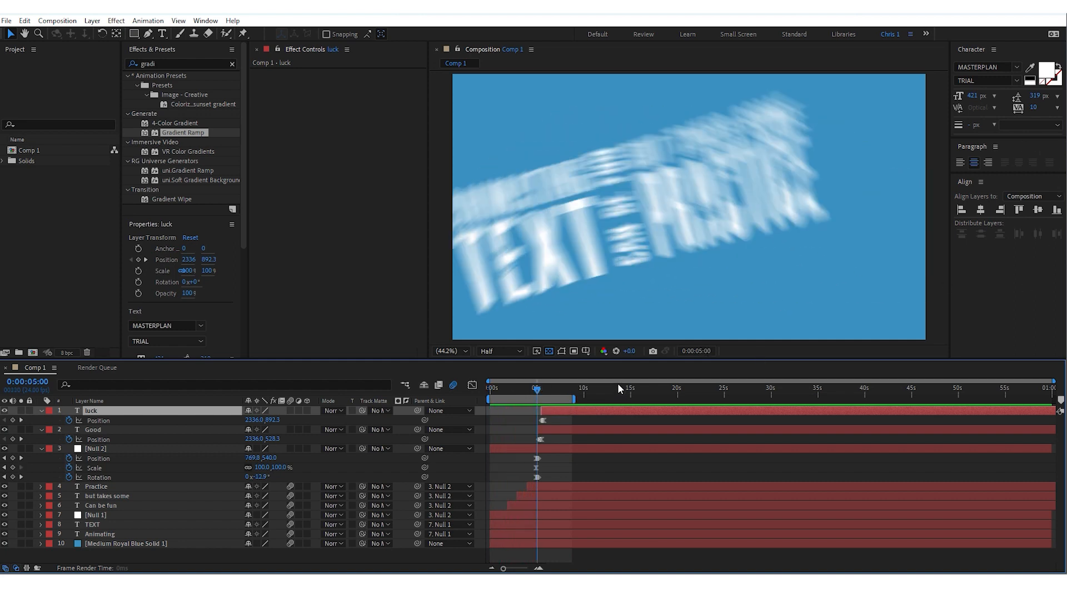
pyautogui.moveTo(533, 389)
pyautogui.mouseDown()
pyautogui.moveTo(554, 389)
pyautogui.moveTo(531, 392)
pyautogui.moveTo(549, 398)
pyautogui.mouseUp()
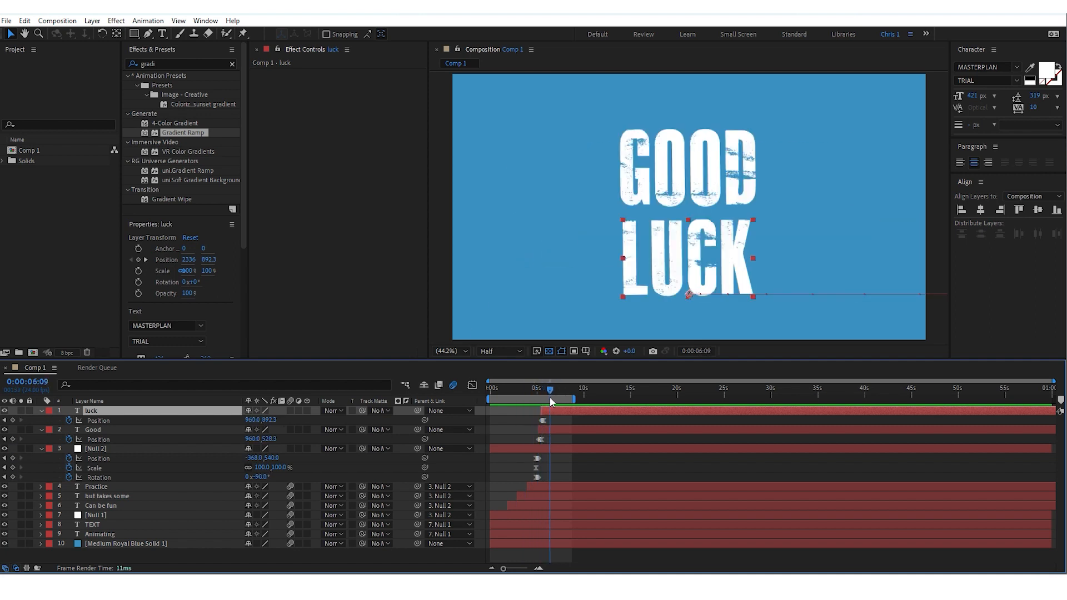
pyautogui.press('Home')
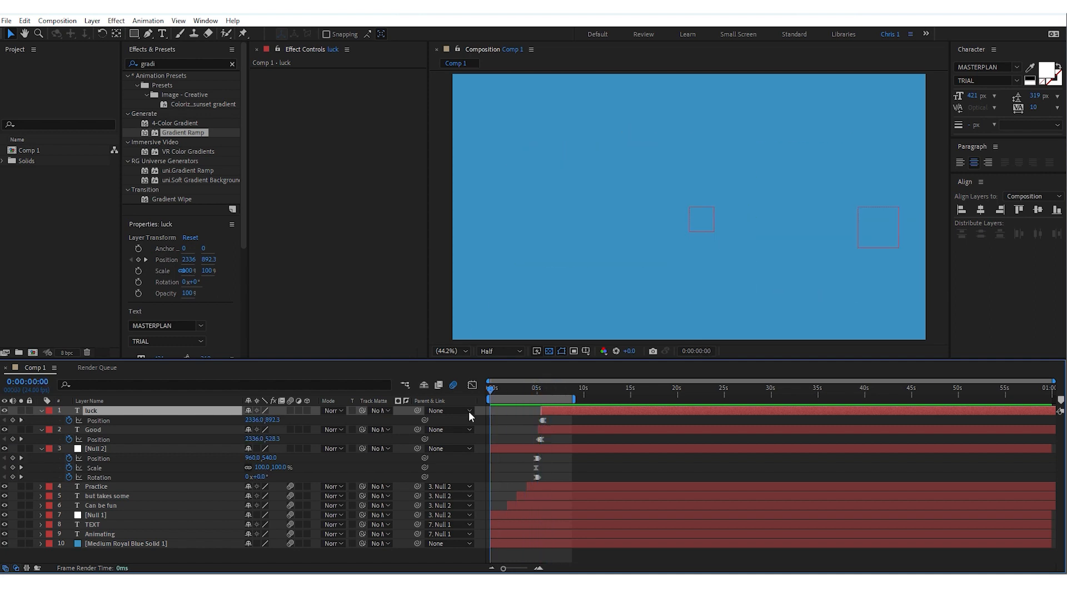
# Clear the effects search and create a new 1920 x 1080 composition with the default settings
pyautogui.click(233, 63)
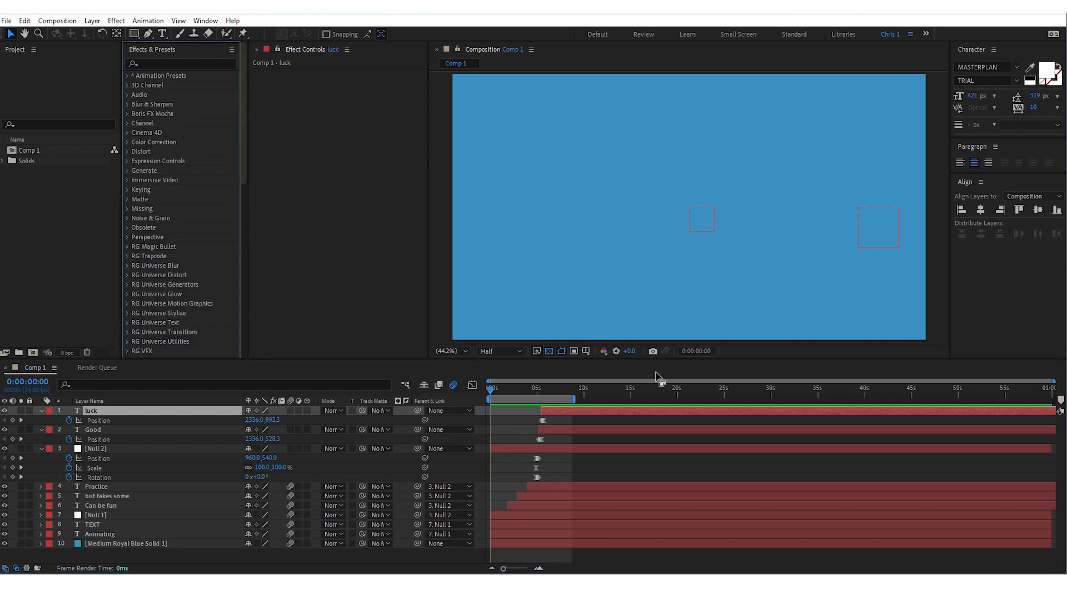
pyautogui.click(93, 24)
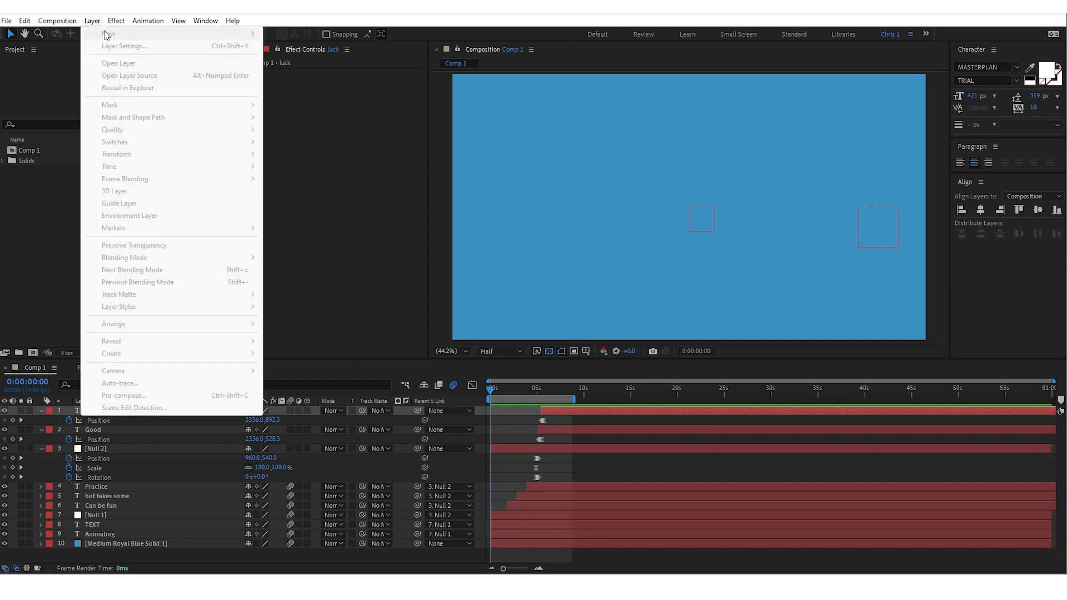
pyautogui.moveTo(57, 21)
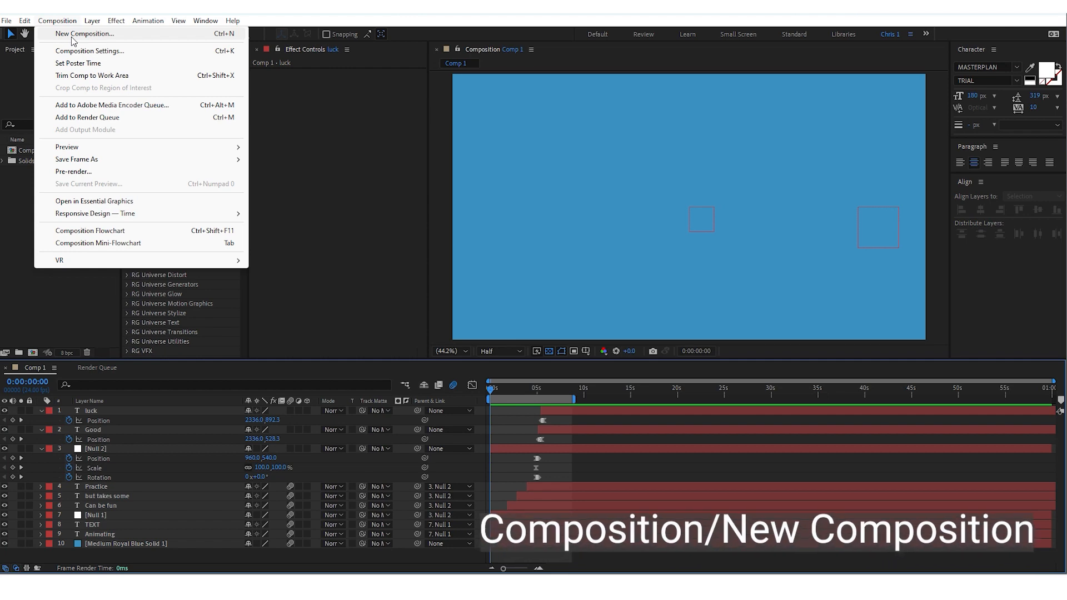
pyautogui.click(72, 35)
pyautogui.click(658, 416)
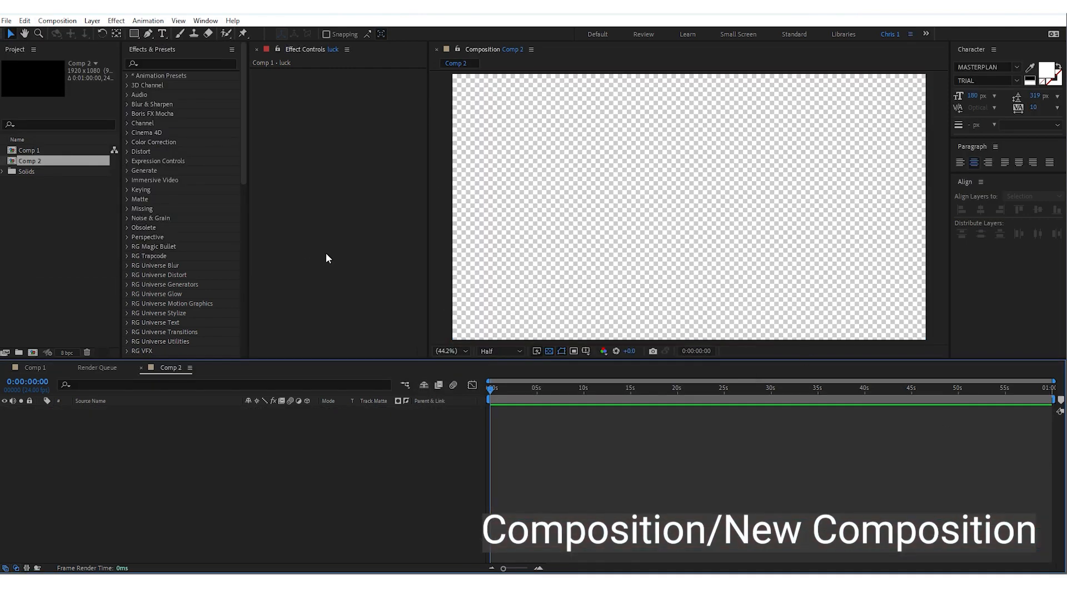
# Add a full-frame cyan solid layer to the new composition as the background
pyautogui.click(93, 20)
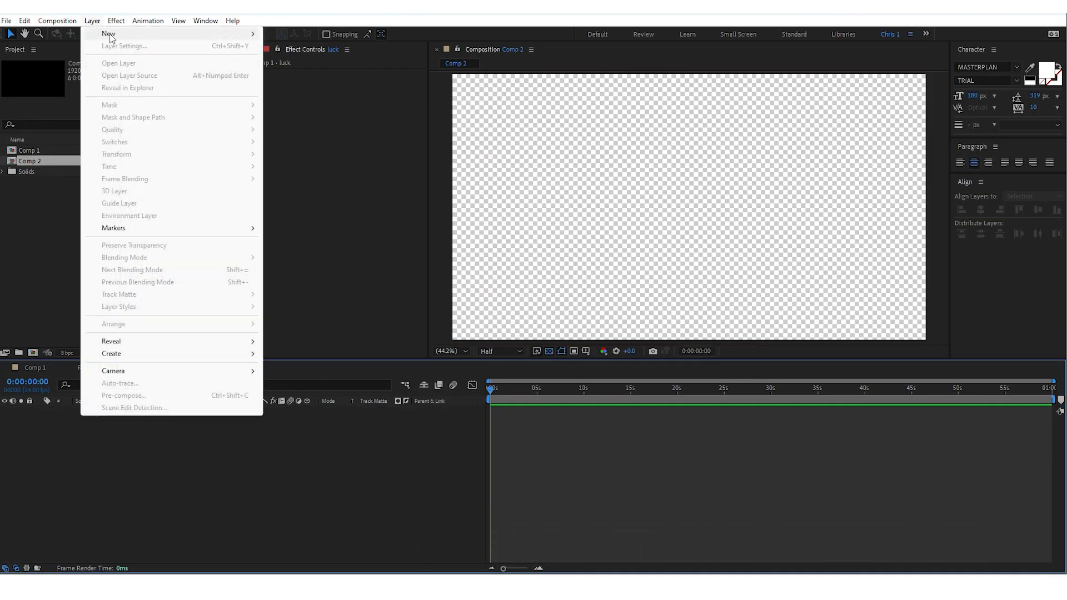
pyautogui.moveTo(110, 37)
pyautogui.click(320, 45)
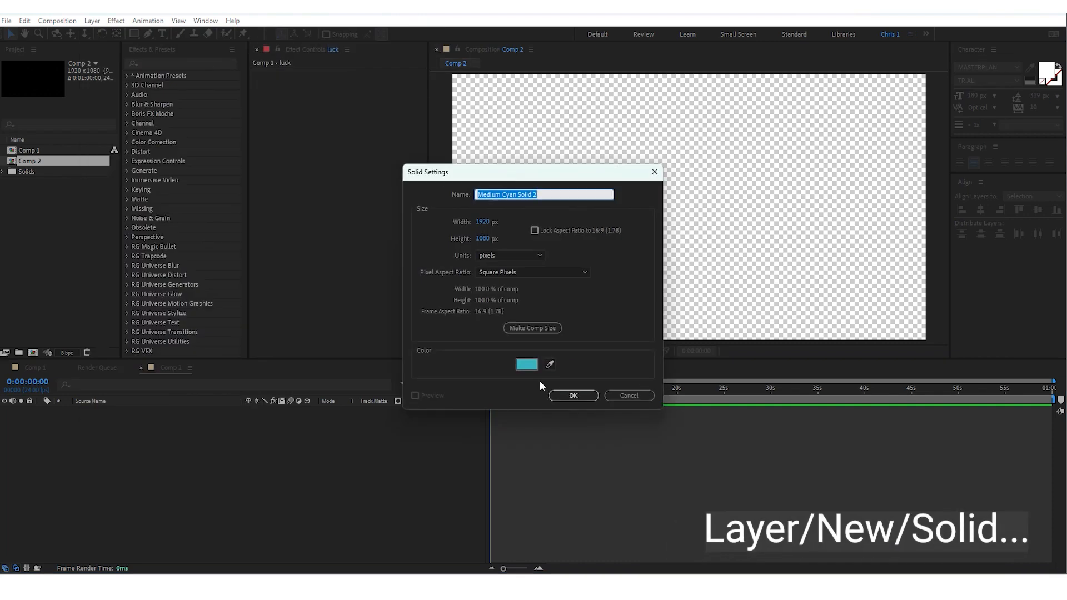
pyautogui.click(569, 395)
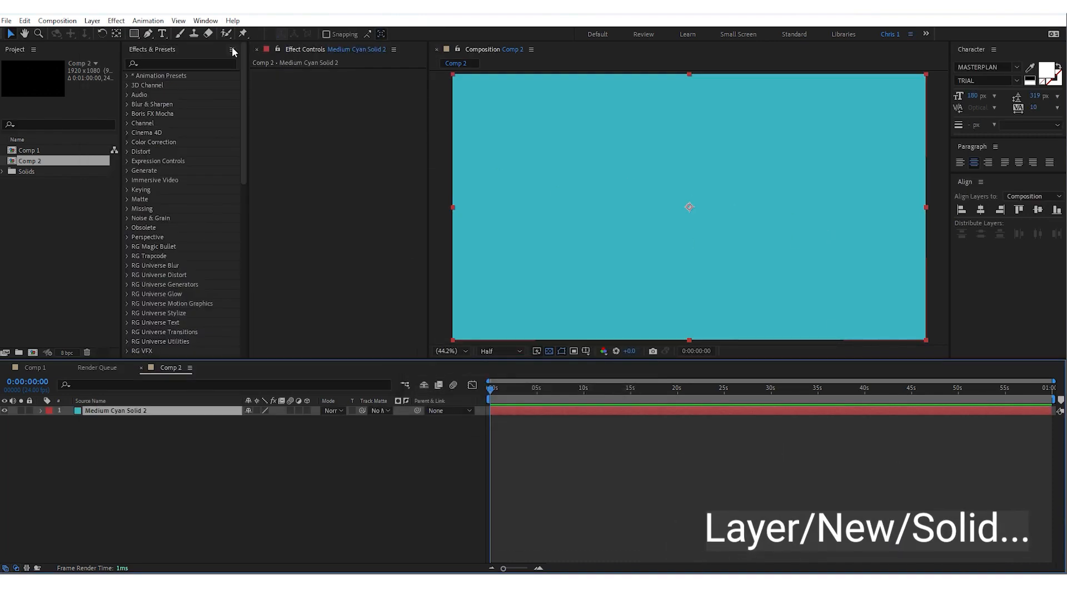
# Find the Gradient Ramp effect and apply it to the cyan solid
pyautogui.click(166, 64)
pyautogui.write('gradi')
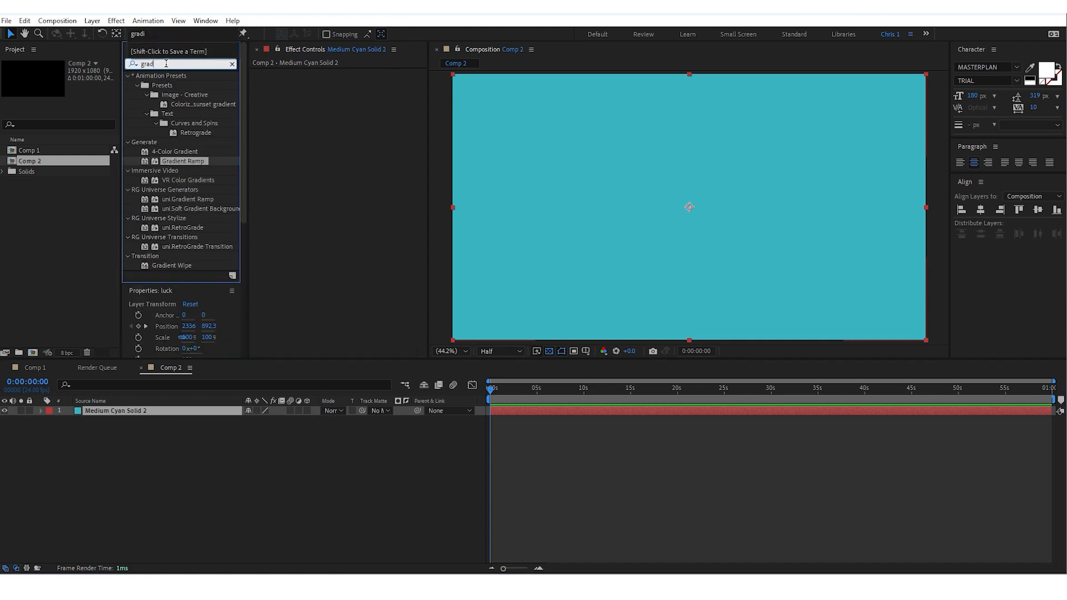
pyautogui.moveTo(183, 170); pyautogui.dragTo(333, 111)
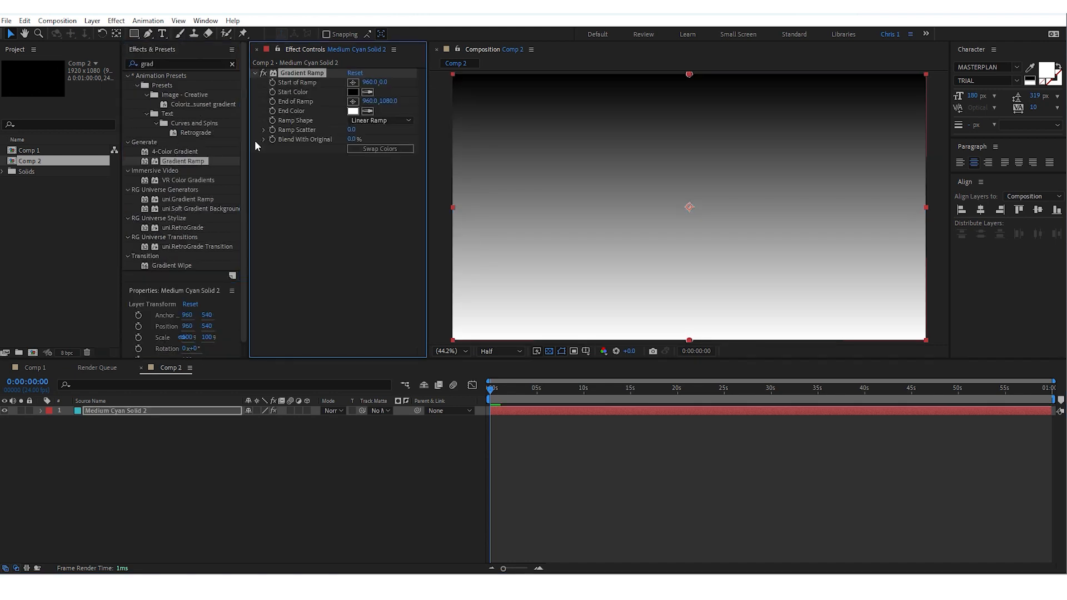
# Set the Gradient Ramp's start color to medium blue 2486B4
pyautogui.click(352, 93)
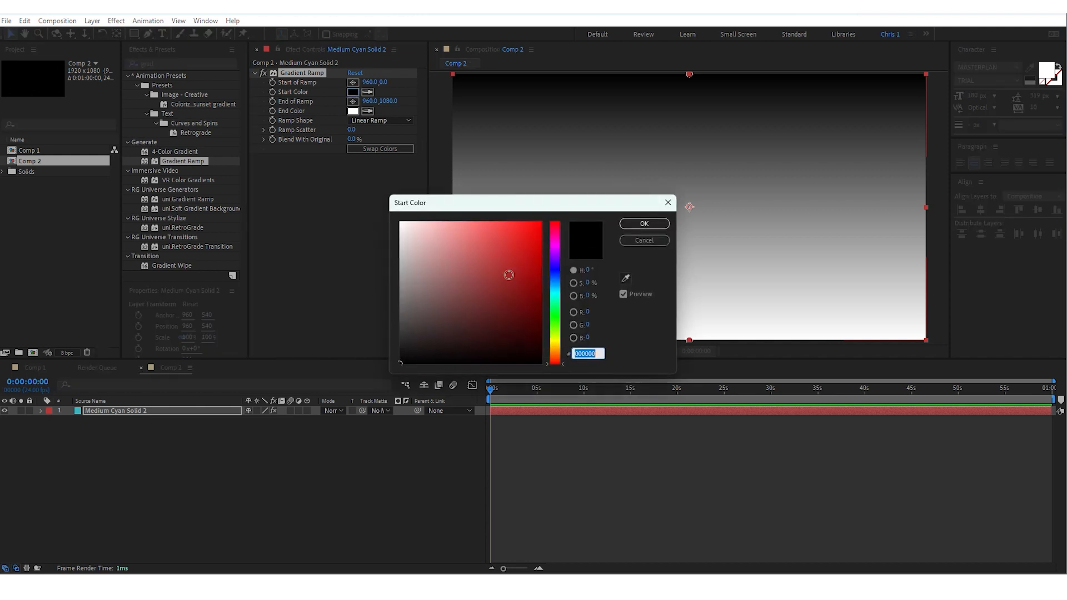
pyautogui.click(558, 275)
pyautogui.click(515, 278)
pyautogui.click(514, 262)
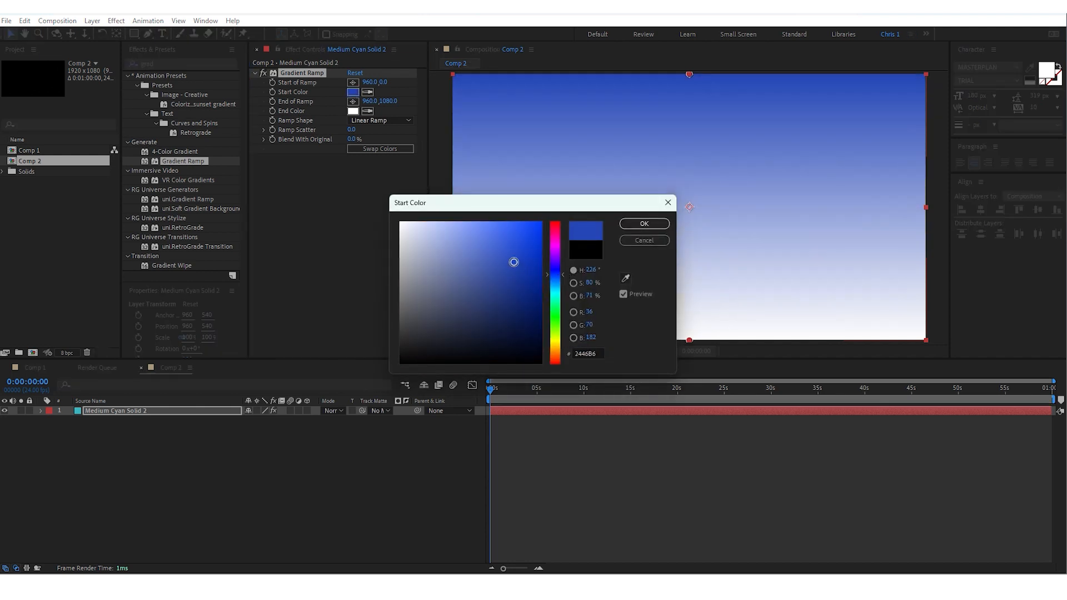
pyautogui.moveTo(550, 273); pyautogui.dragTo(556, 284)
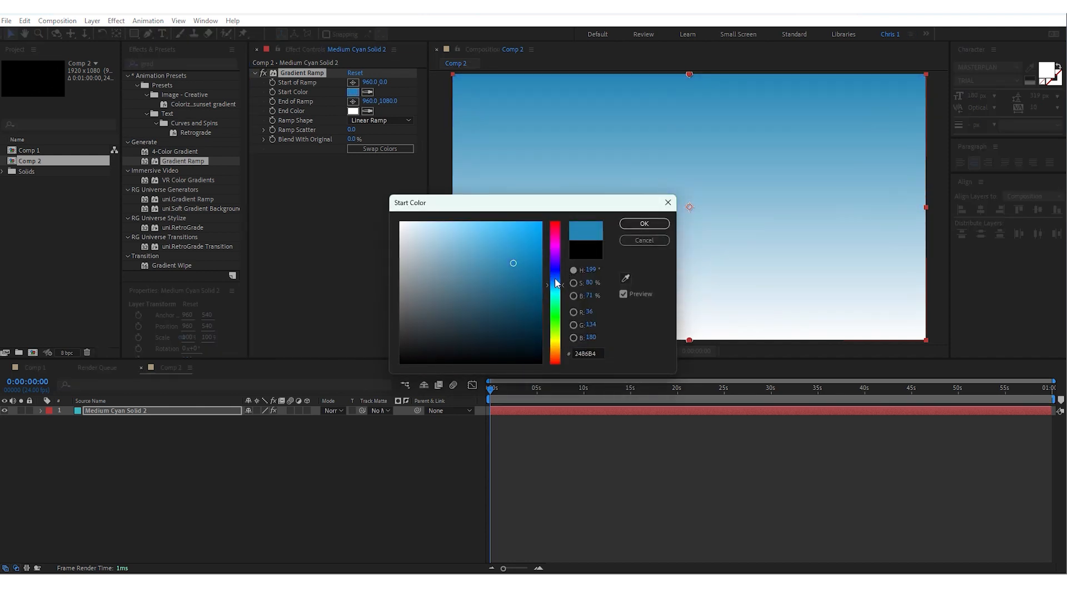
pyautogui.click(644, 224)
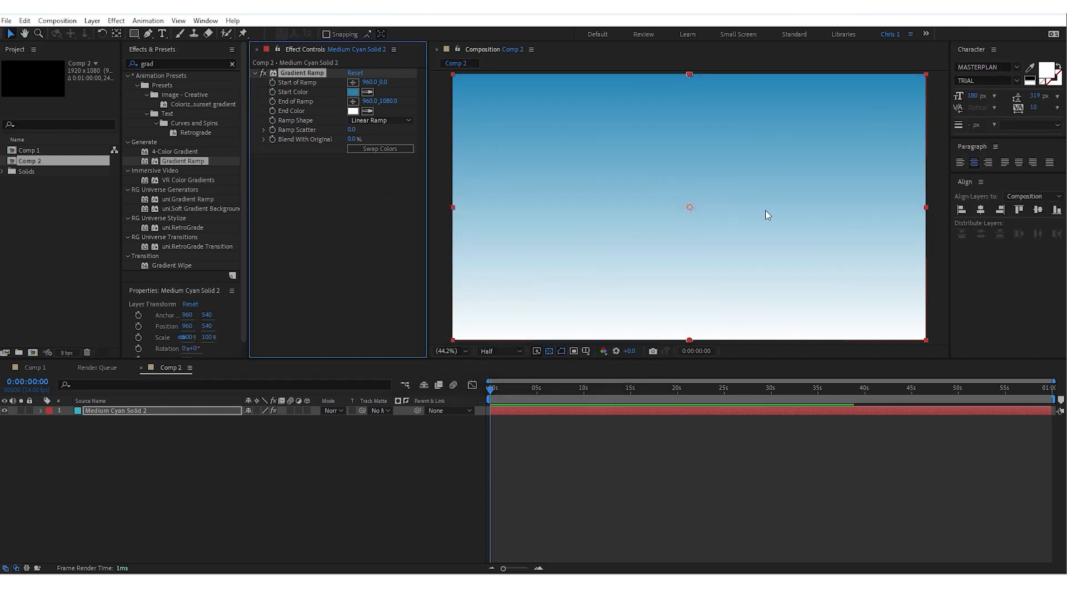
# Change the ramp shape to Radial Ramp and move its start point near the frame's centre, at about 903, 530
pyautogui.click(354, 121)
pyautogui.click(376, 145)
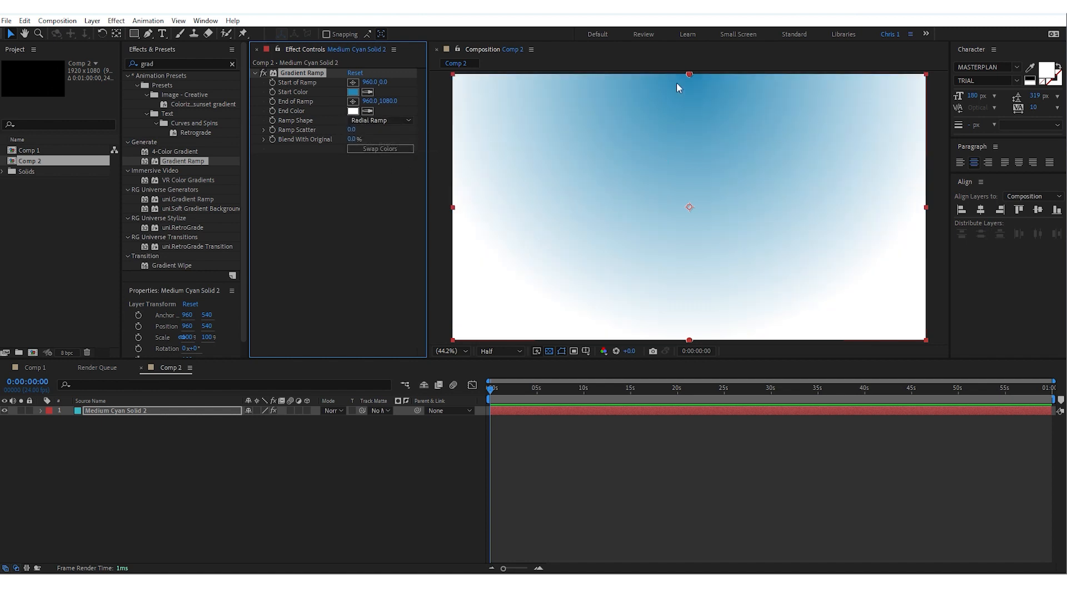
pyautogui.moveTo(686, 74); pyautogui.dragTo(675, 205)
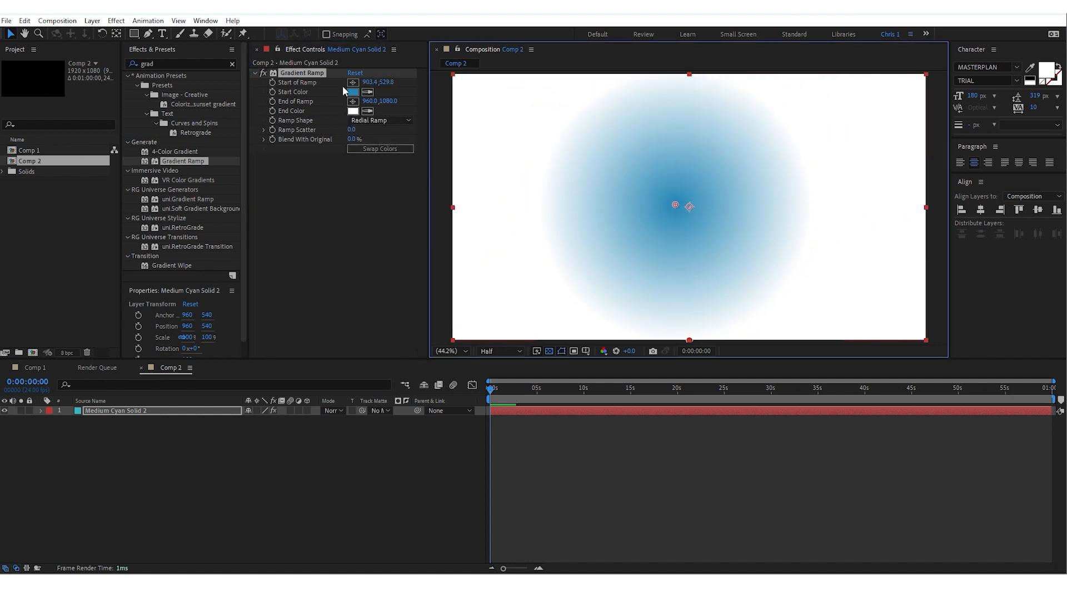
# Sample the ramp's blue start color for the end color, and set the start color to pale blue B9D6E3
pyautogui.click(366, 112)
pyautogui.click(355, 93)
pyautogui.click(361, 97)
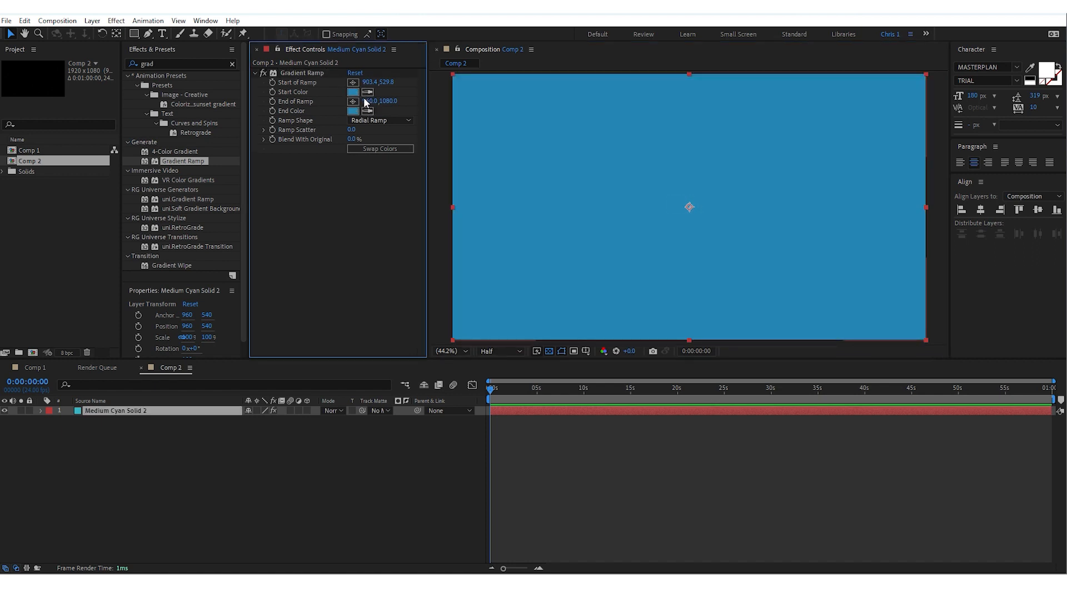
pyautogui.click(355, 93)
pyautogui.moveTo(430, 228); pyautogui.dragTo(426, 237)
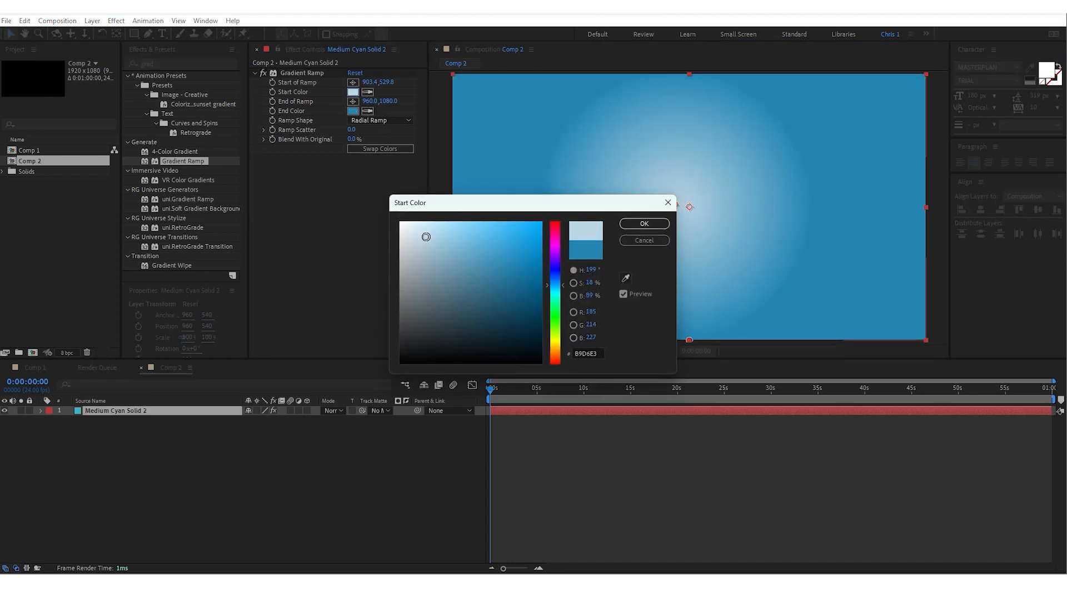
pyautogui.click(644, 223)
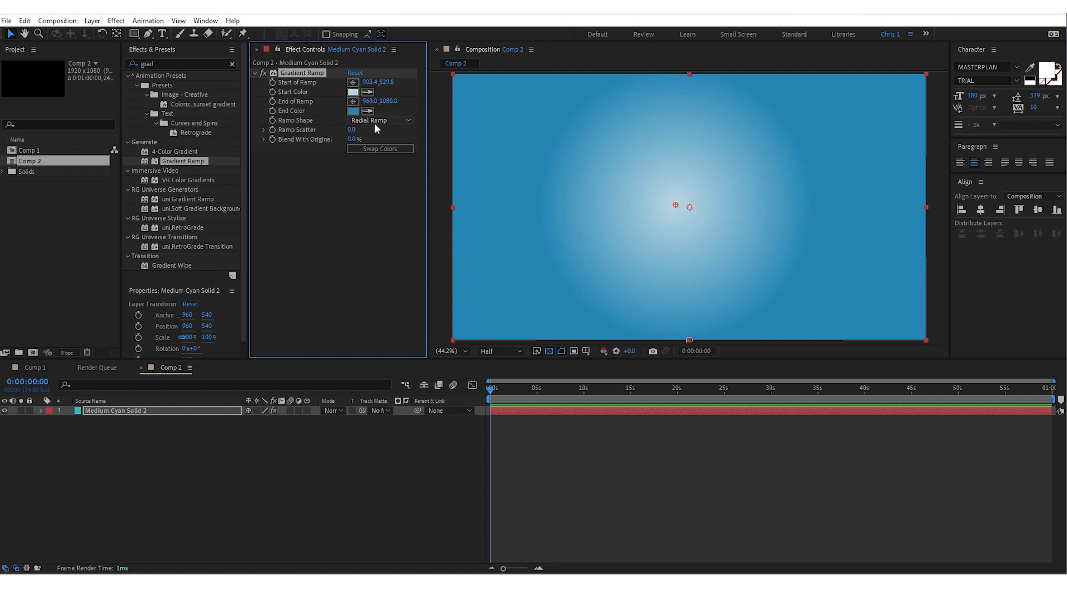
# Widen the radial gradient by moving its start point to about 937, 564 and its end point to about 84, 897
pyautogui.moveTo(674, 204); pyautogui.dragTo(682, 212)
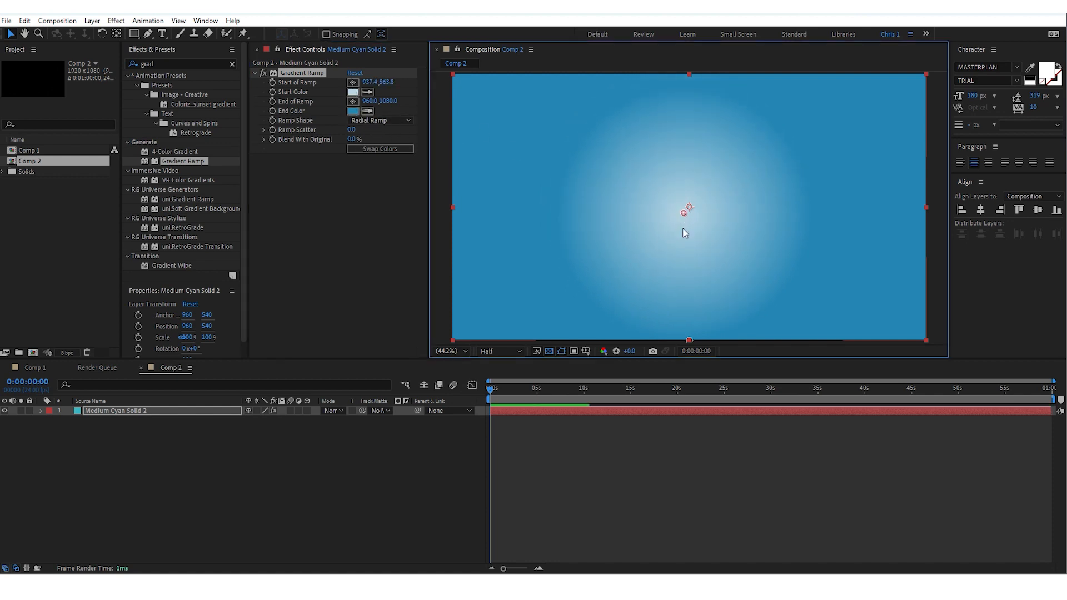
pyautogui.moveTo(689, 340); pyautogui.dragTo(473, 296)
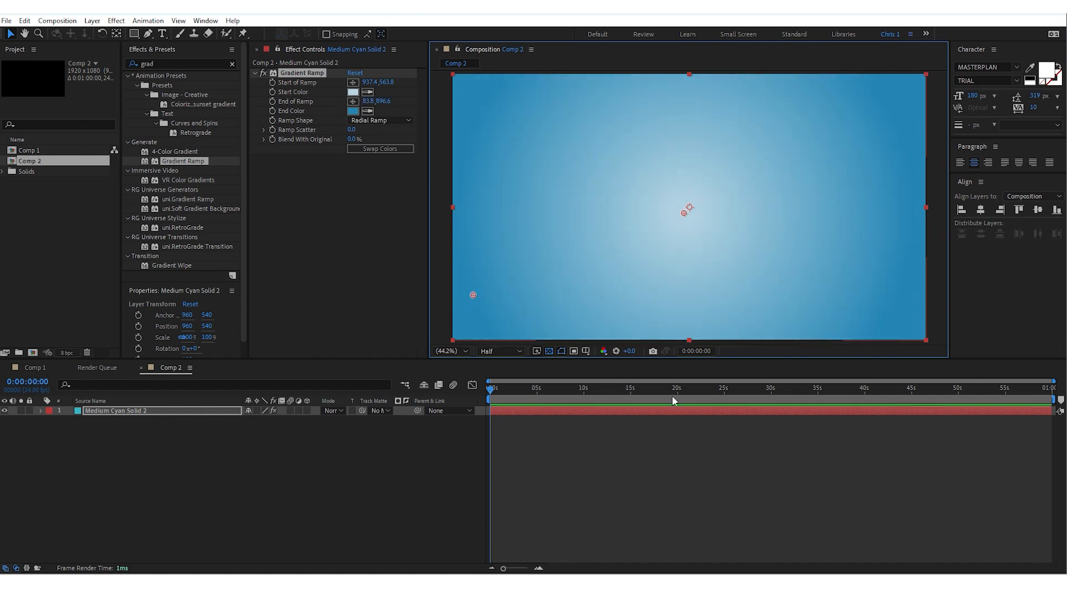
pyautogui.click(99, 381)
# Add a text layer reading "animating" and move it to the frame's upper-left corner, at about 305, 161
pyautogui.click(158, 34)
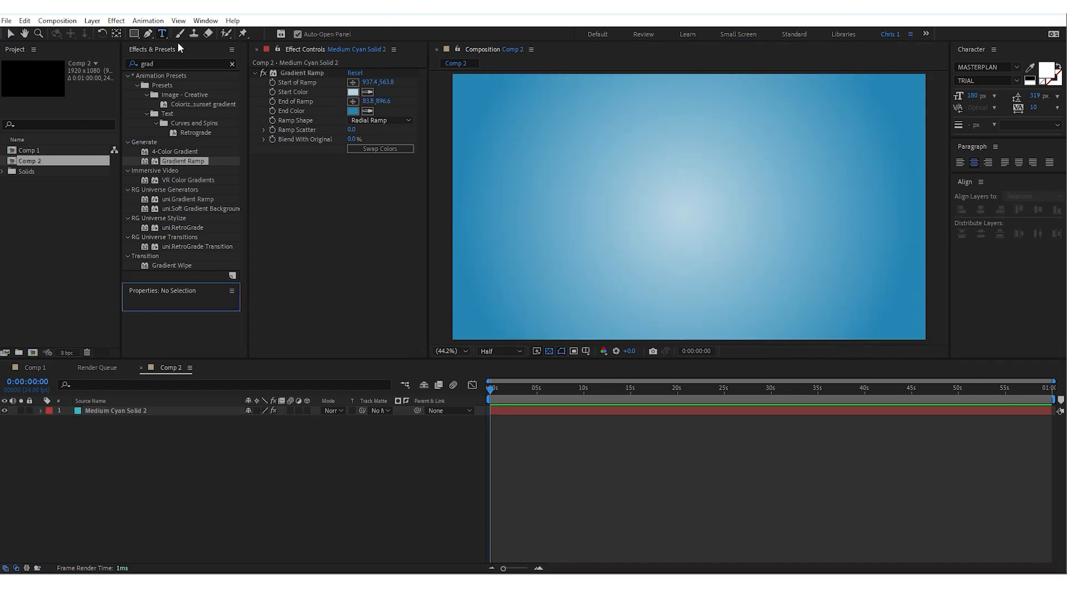
pyautogui.click(648, 174)
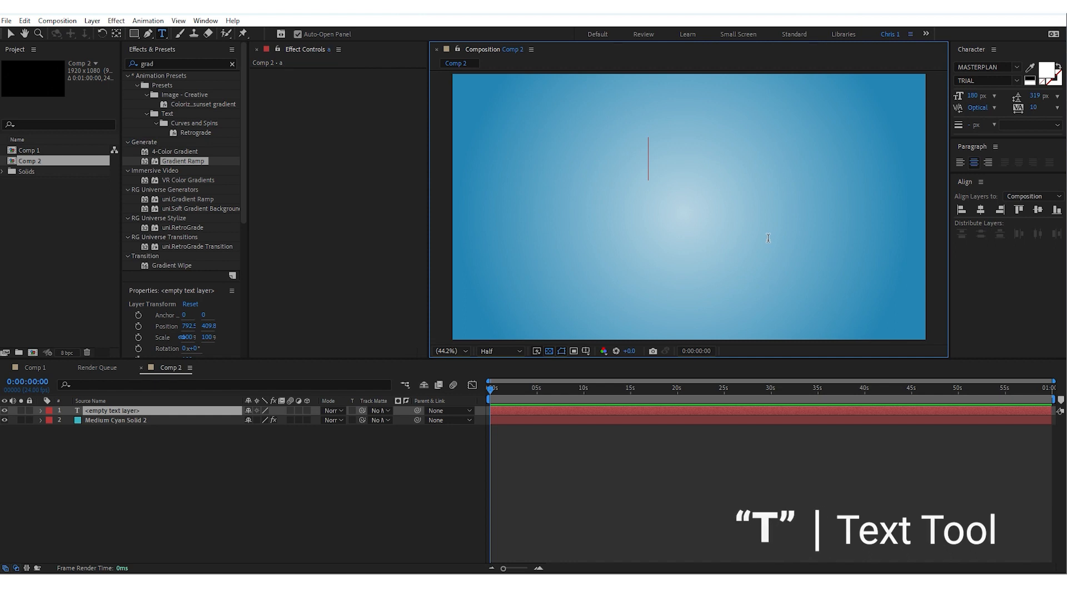
pyautogui.write('anim')
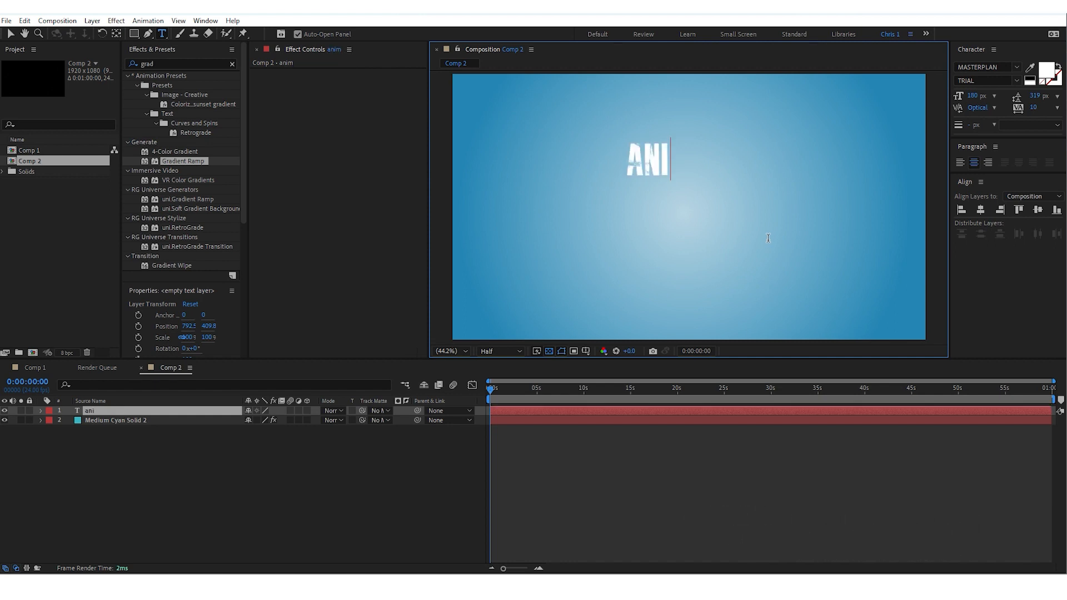
pyautogui.write('ating')
pyautogui.click(9, 36)
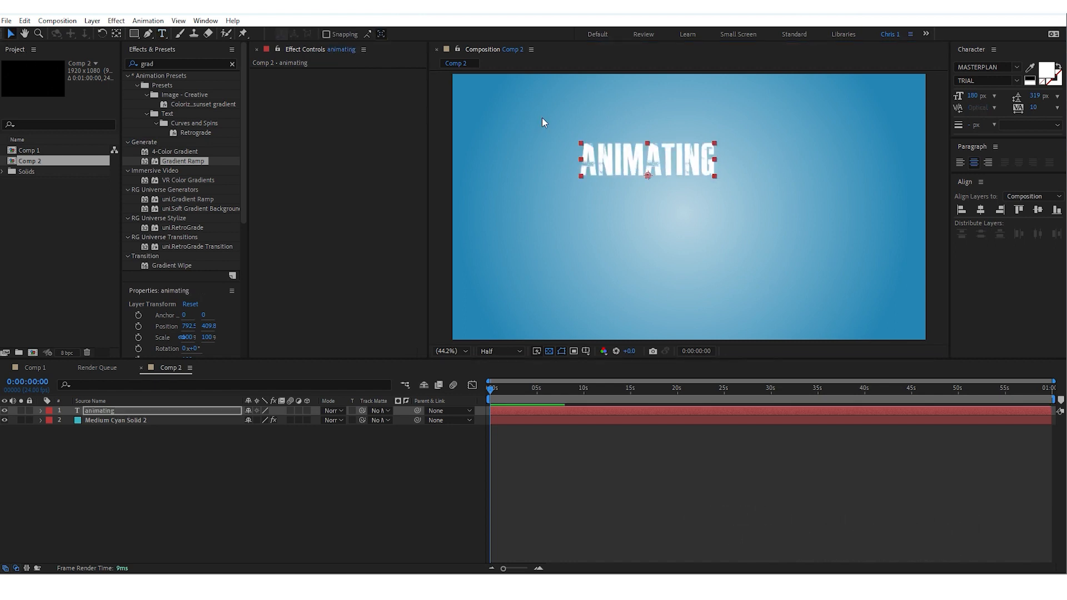
pyautogui.moveTo(668, 182); pyautogui.dragTo(520, 103)
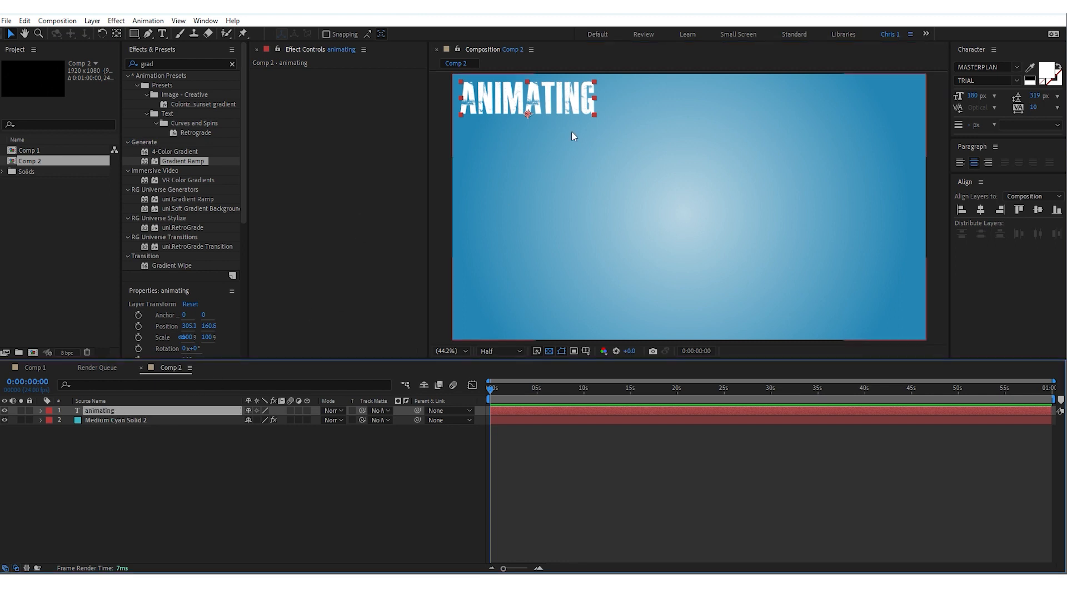
# Duplicate the "animating" layer, place the copy directly below the original, and change its wording to "text"
pyautogui.moveTo(551, 104); pyautogui.dragTo(535, 149)
pyautogui.hotkey('ctrl', 'd')
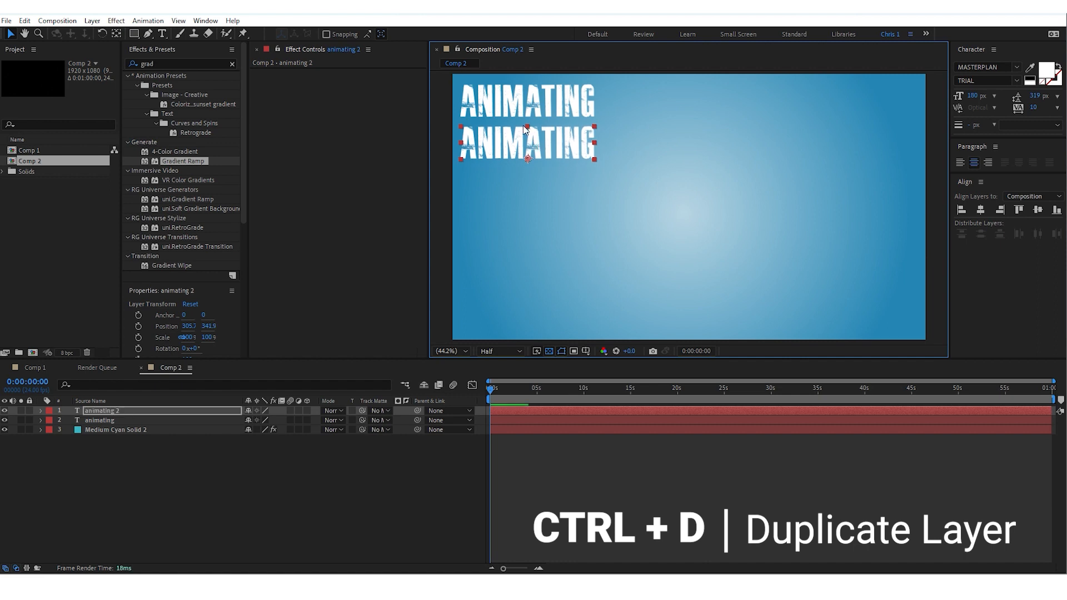
pyautogui.hotkey('ctrl', 't')
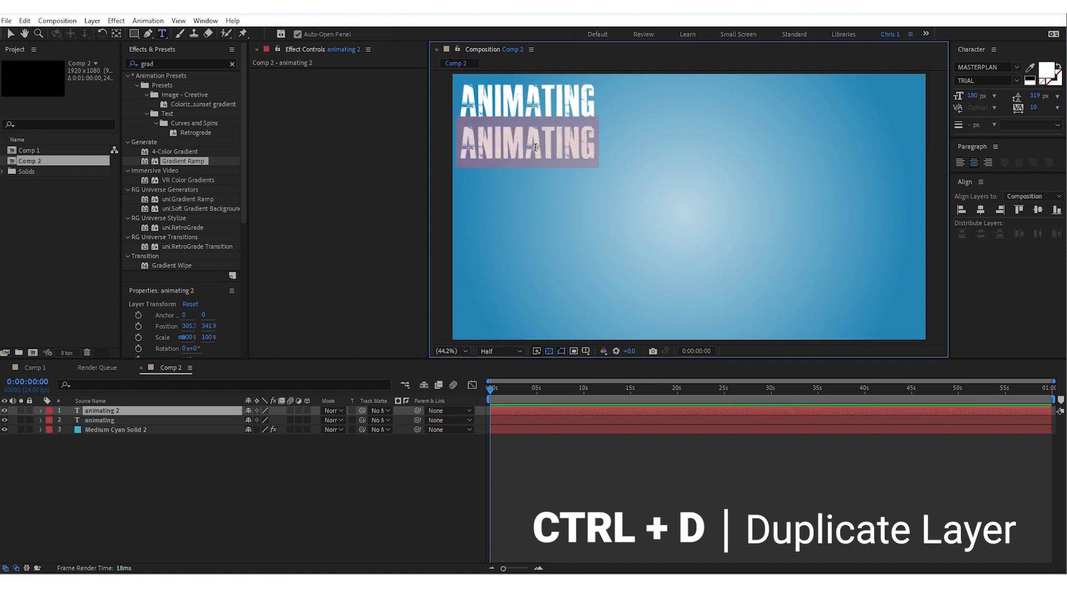
pyautogui.doubleClick(535, 147)
pyautogui.write('text')
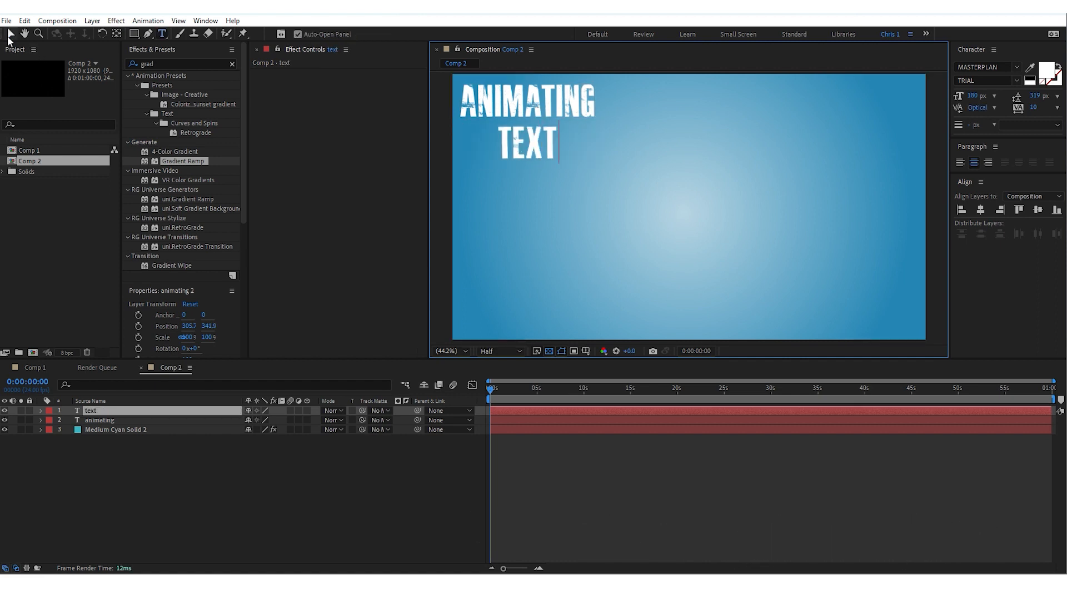
pyautogui.click(11, 35)
# Duplicate the "text" layer, move the copy below it to a height of about 550, and reword it as "can be fun"
pyautogui.click(531, 145)
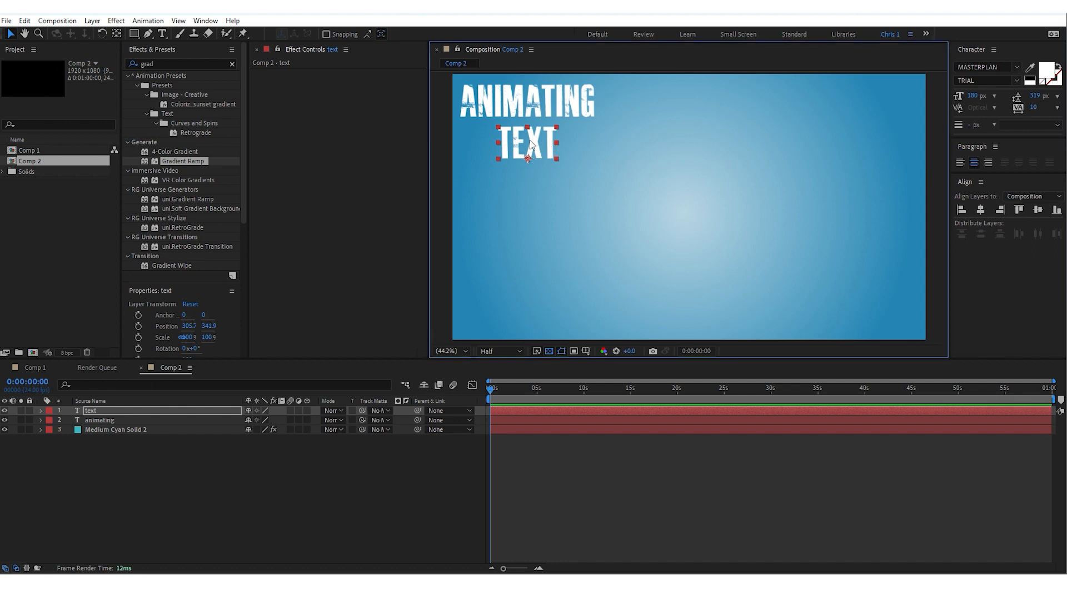
pyautogui.hotkey('ctrl', 'd')
pyautogui.moveTo(533, 163); pyautogui.dragTo(533, 214)
pyautogui.doubleClick(532, 195)
pyautogui.write('can be fun')
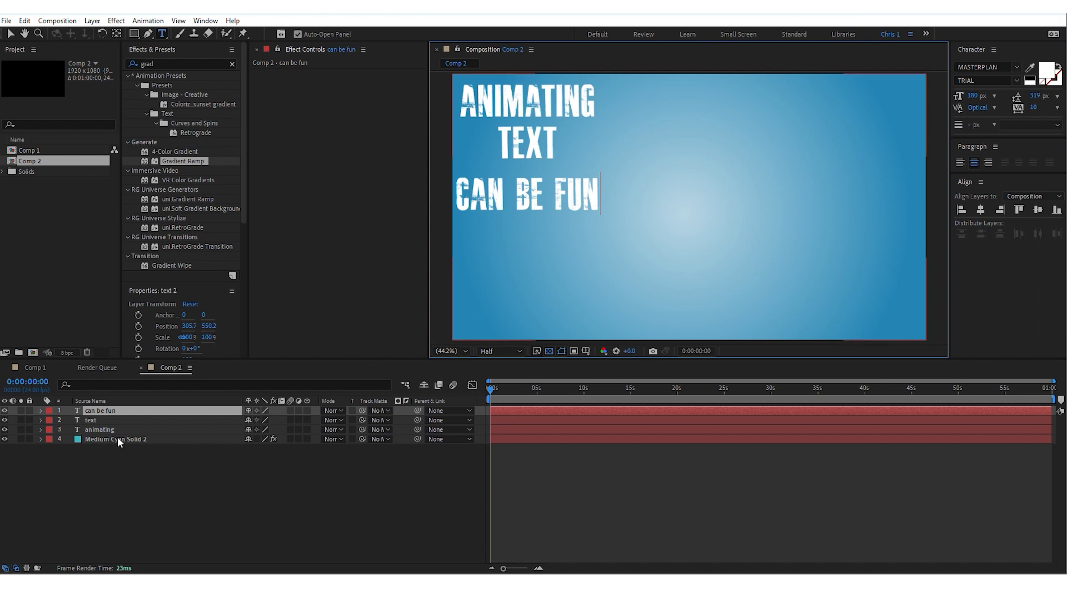
pyautogui.click(8, 34)
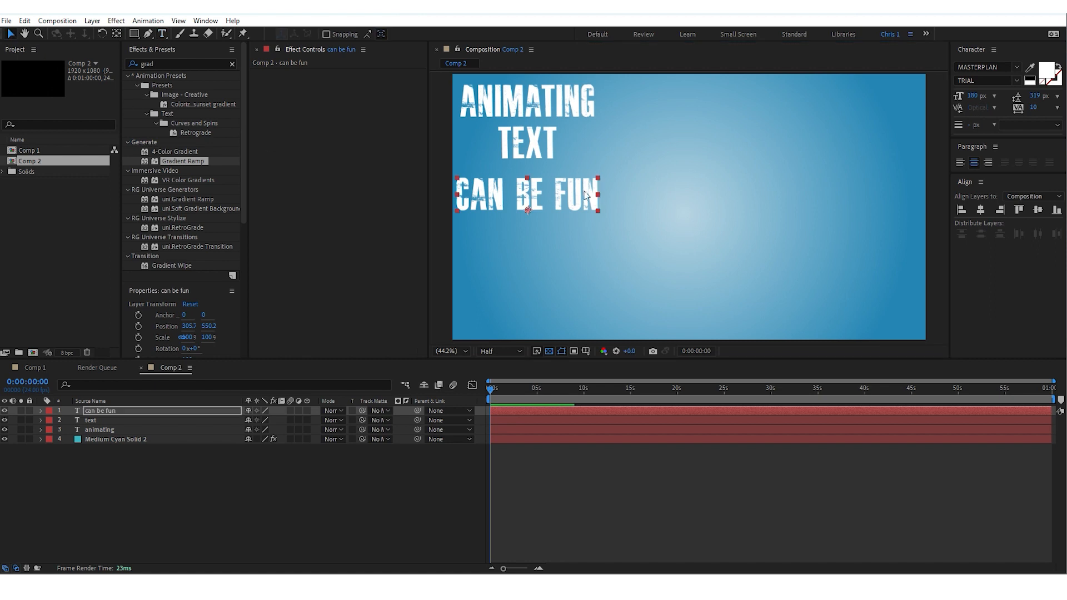
# Duplicate the "can be fun" layer, move the copy below it to a height of about 779, and reword it as "but"
pyautogui.hotkey('ctrl', 'd')
pyautogui.moveTo(590, 203); pyautogui.dragTo(590, 254)
pyautogui.doubleClick(590, 254)
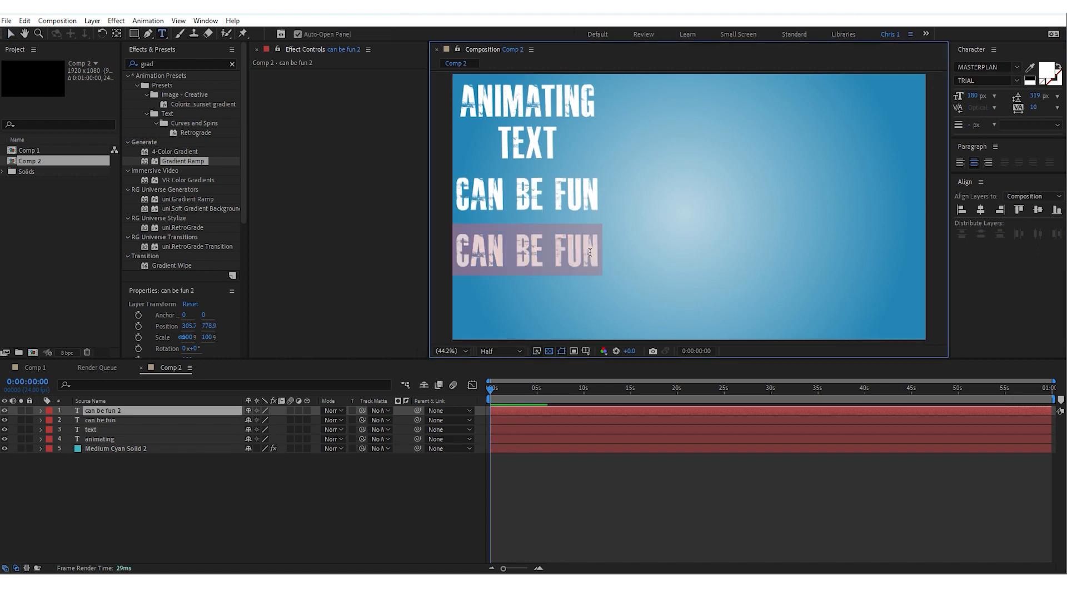
pyautogui.write('but')
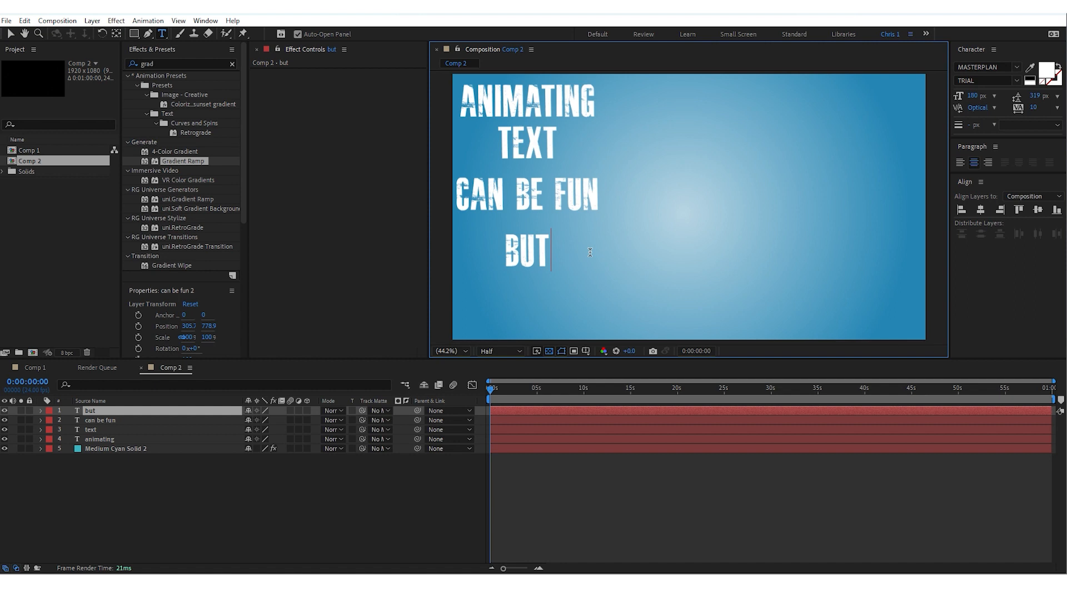
pyautogui.click(15, 36)
# Duplicate the "but" layer, move the copy down to a height of about 987, and reword it as "It also takes time"
pyautogui.hotkey('ctrl', 'd')
pyautogui.moveTo(531, 268); pyautogui.dragTo(530, 319)
pyautogui.doubleClick(530, 300)
pyautogui.write('It also')
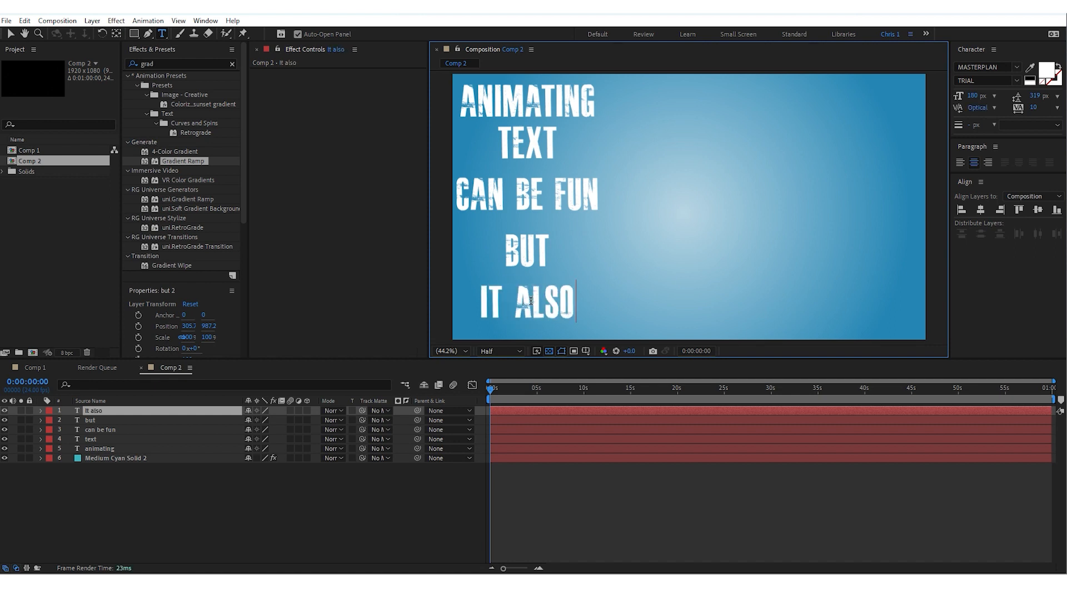
pyautogui.write(' takes t')
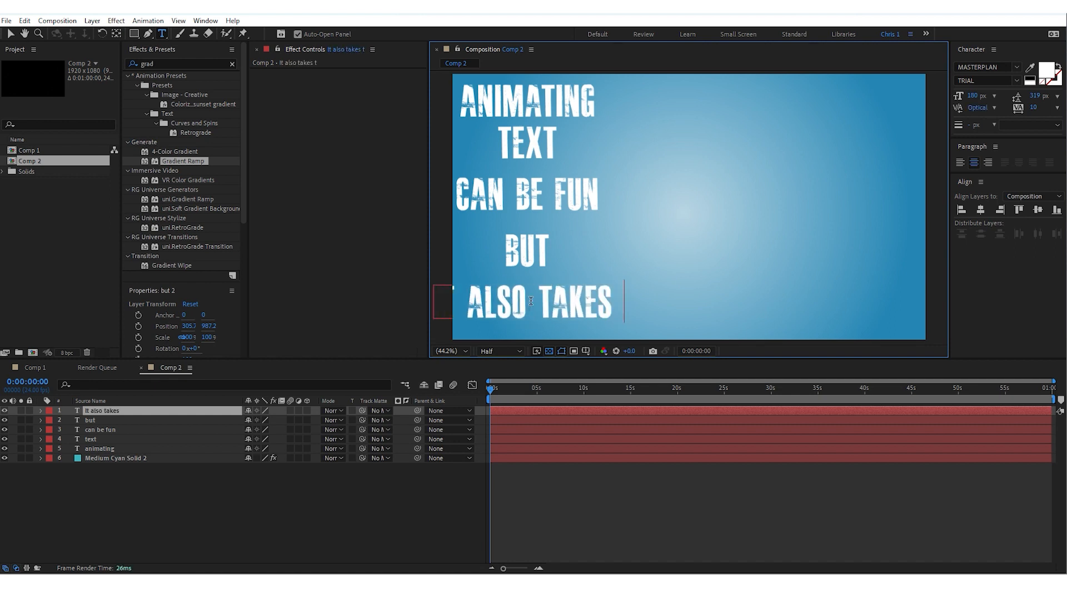
pyautogui.write('ime')
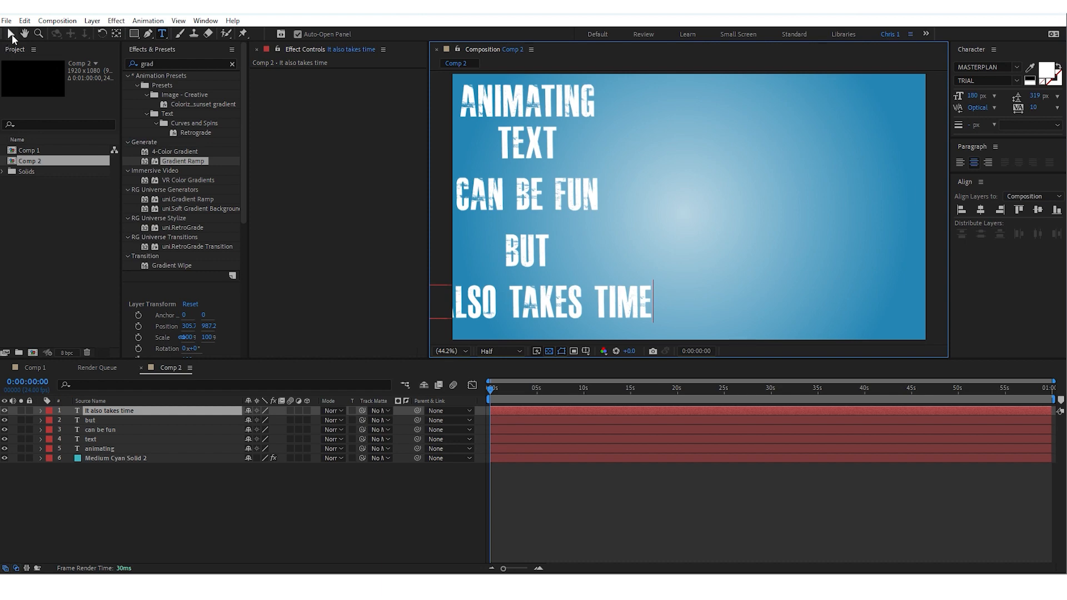
pyautogui.click(11, 34)
# Move "It also takes time" to about 1302, 849 and place "but" and "can be fun" side by side just above it
pyautogui.moveTo(602, 305); pyautogui.dragTo(764, 304)
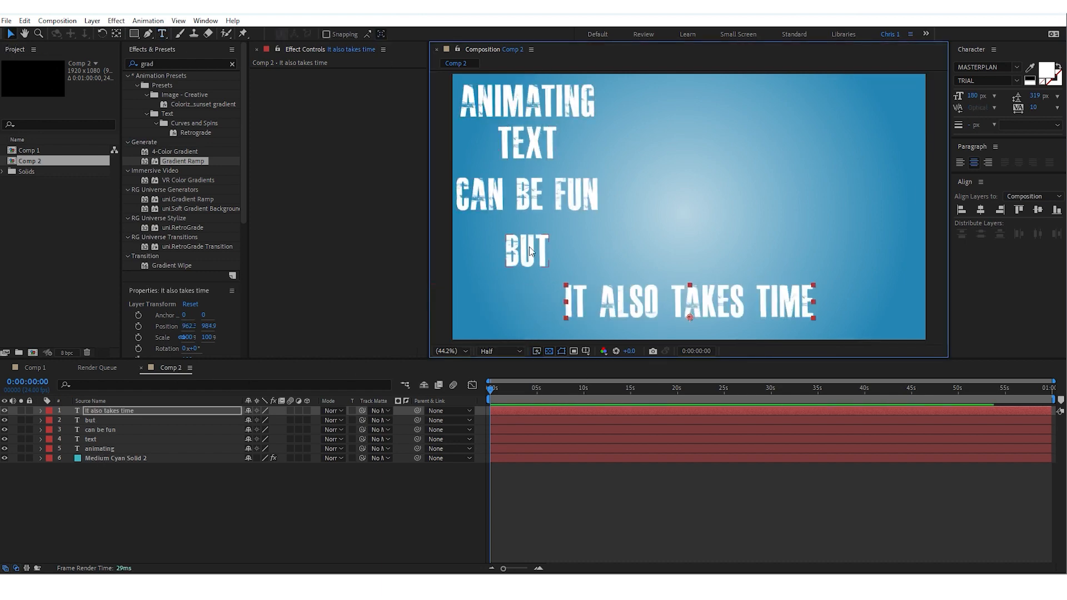
pyautogui.moveTo(614, 295); pyautogui.dragTo(698, 263)
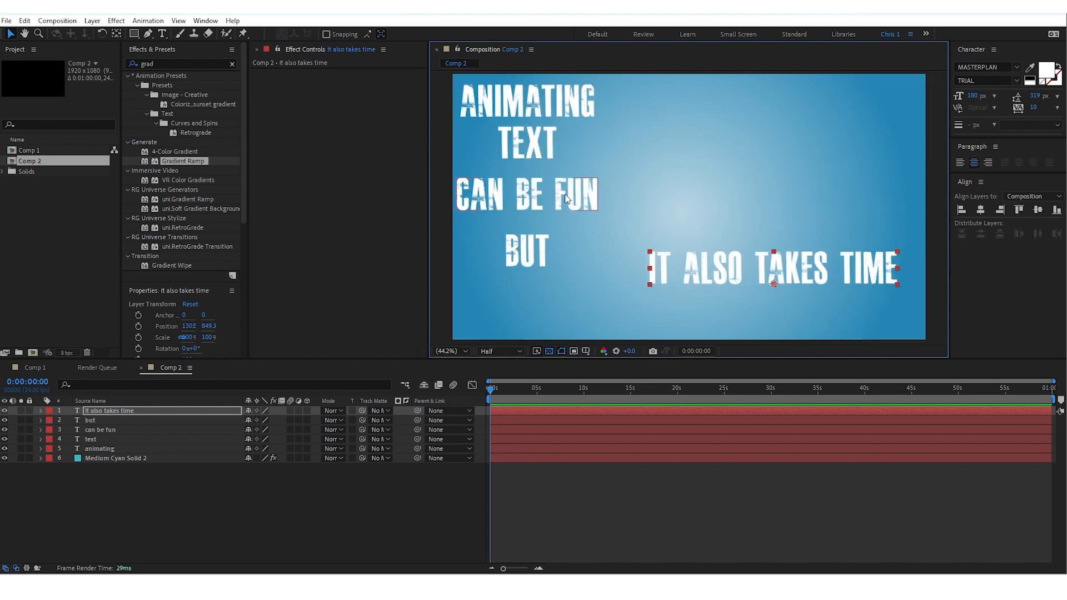
pyautogui.click(539, 102)
pyautogui.click(547, 144)
pyautogui.moveTo(549, 196); pyautogui.dragTo(847, 231)
pyautogui.moveTo(500, 261); pyautogui.dragTo(703, 218)
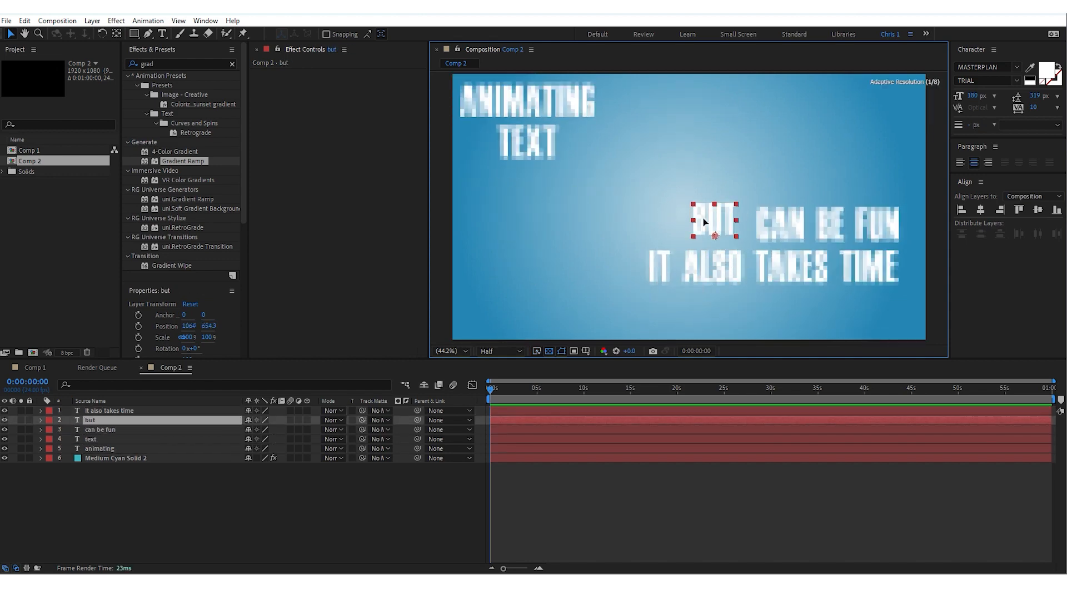
# Move the "text" layer down to mid-height in the frame's left half and shift "animating" to about 380, 319
pyautogui.click(529, 158)
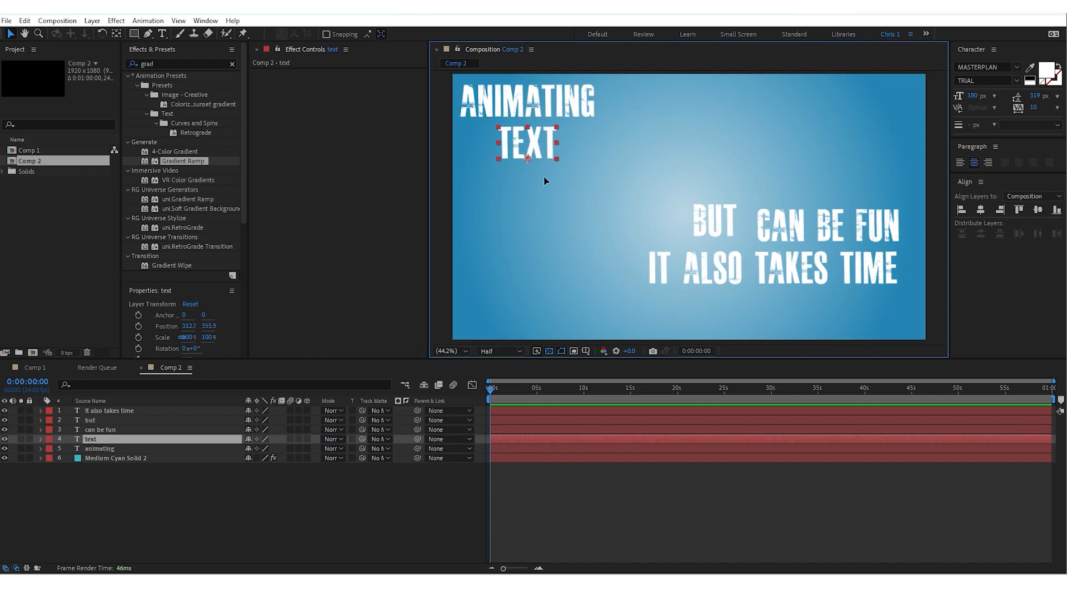
pyautogui.moveTo(539, 161); pyautogui.dragTo(563, 235)
pyautogui.moveTo(566, 119); pyautogui.dragTo(577, 144)
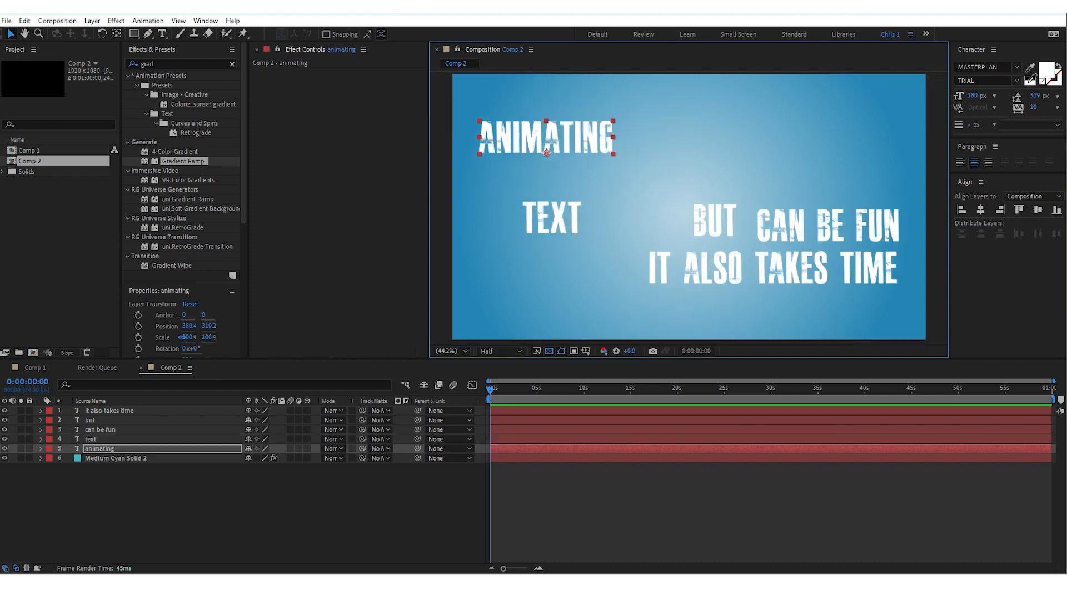
# Enlarge the "animating" text to 278 px and move it to about 812, 451
pyautogui.moveTo(971, 97); pyautogui.dragTo(991, 97)
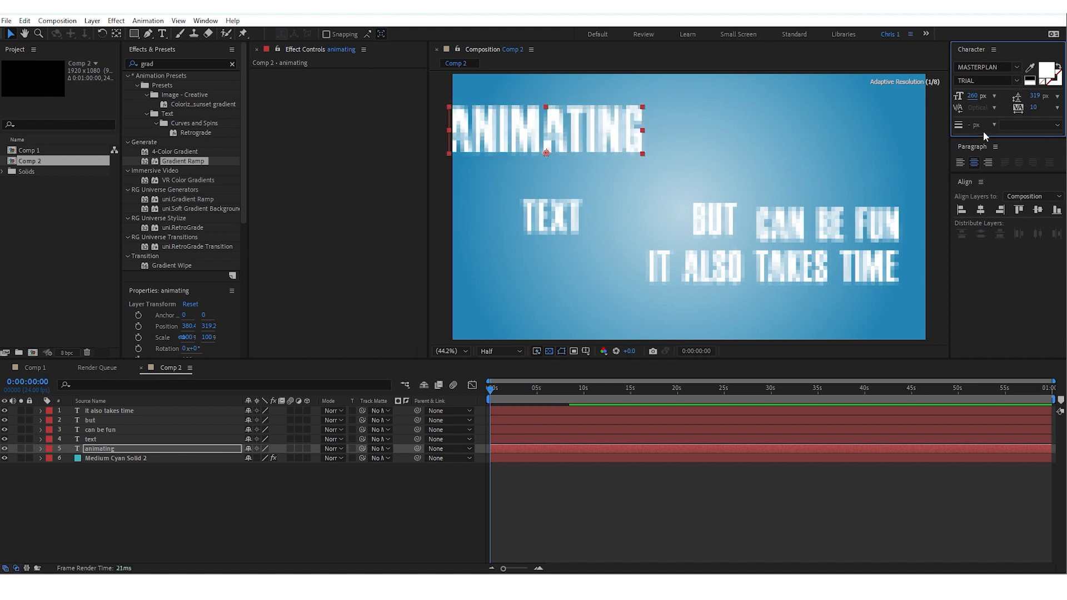
pyautogui.press(',')
pyautogui.press(',')
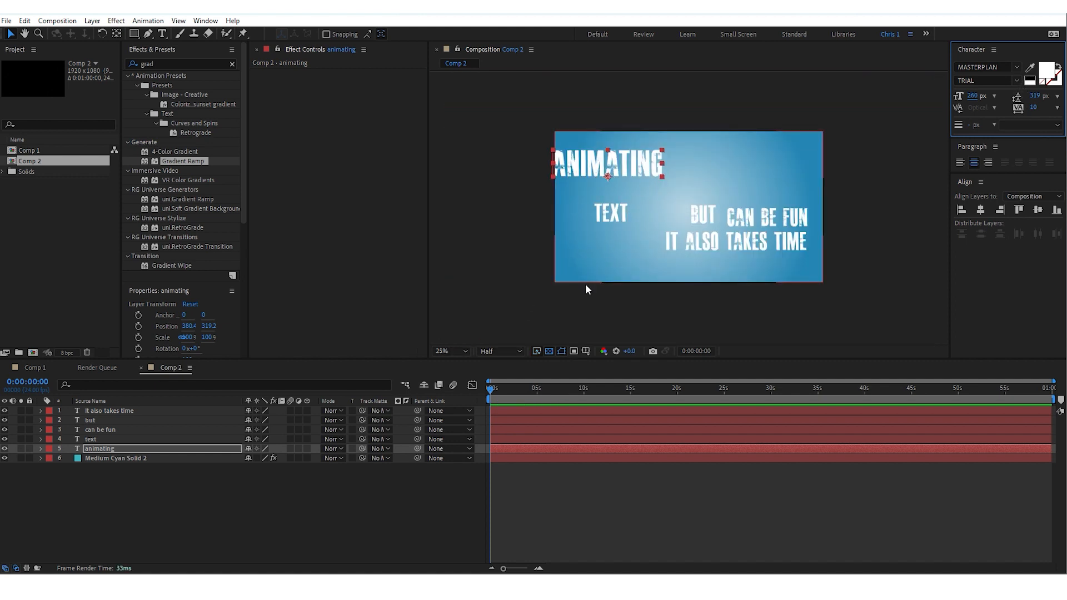
pyautogui.moveTo(656, 166); pyautogui.dragTo(717, 185)
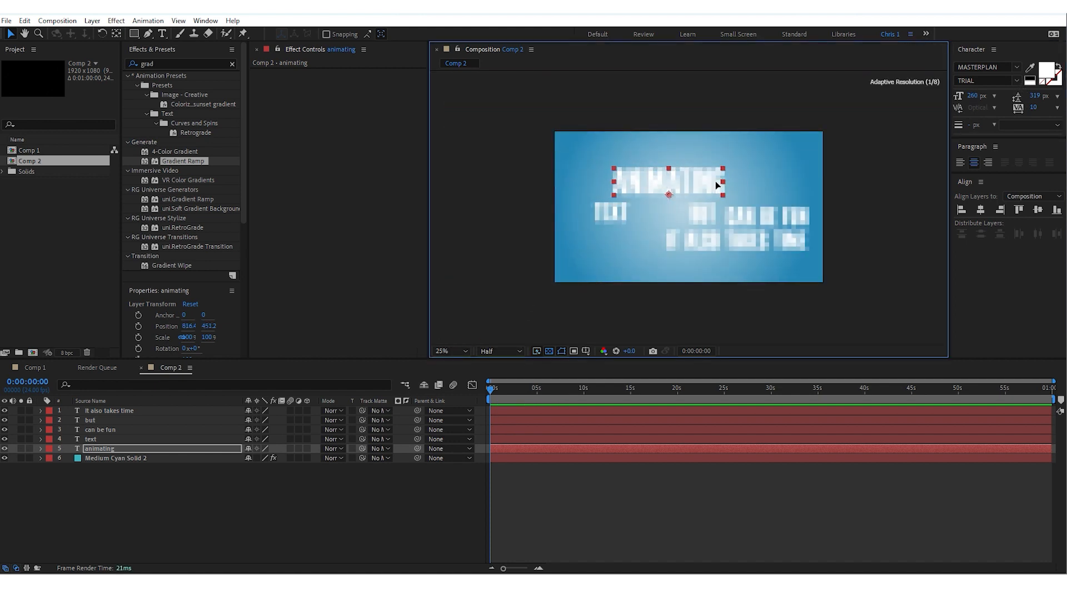
pyautogui.moveTo(972, 95); pyautogui.dragTo(982, 96)
pyautogui.click(447, 351)
pyautogui.click(455, 361)
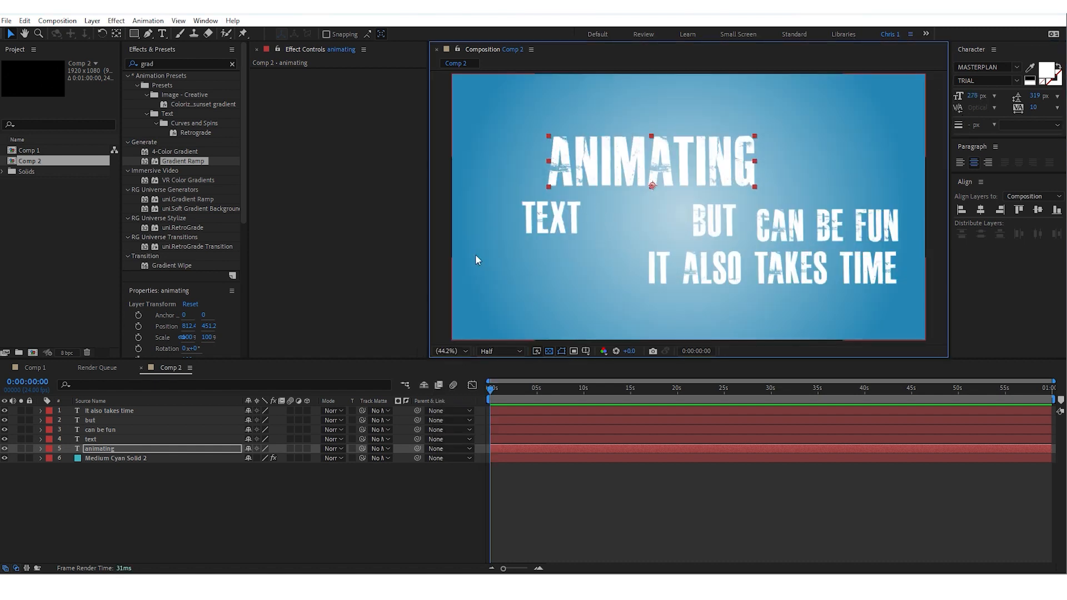
# Enlarge the "text" layer's font to about 495 px and arrange it directly below "animating", with their left edges roughly aligned
pyautogui.moveTo(428, 283); pyautogui.dragTo(315, 283)
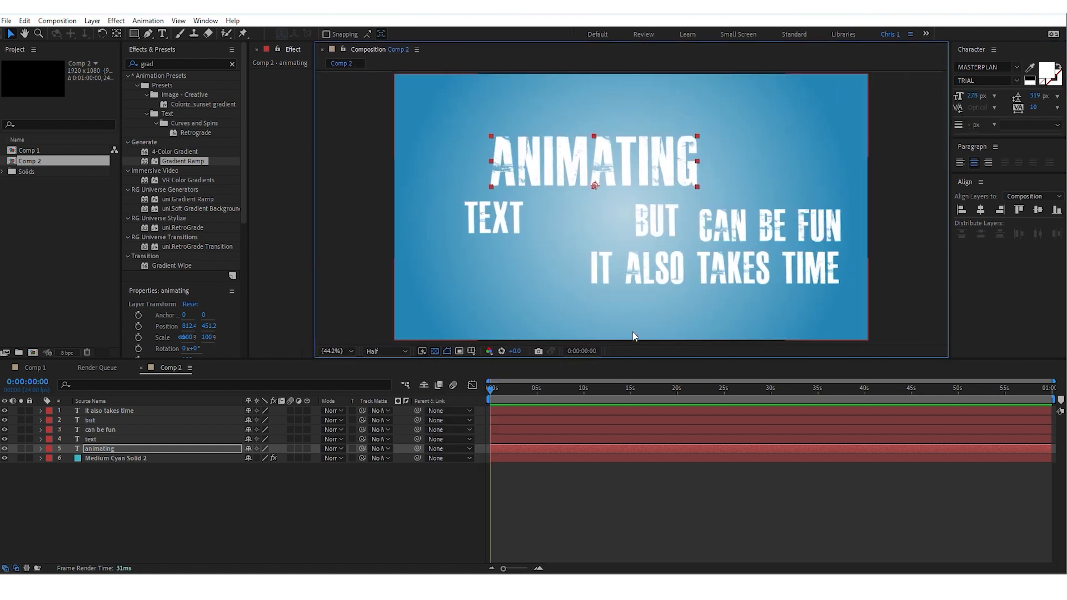
pyautogui.moveTo(521, 359); pyautogui.dragTo(521, 369)
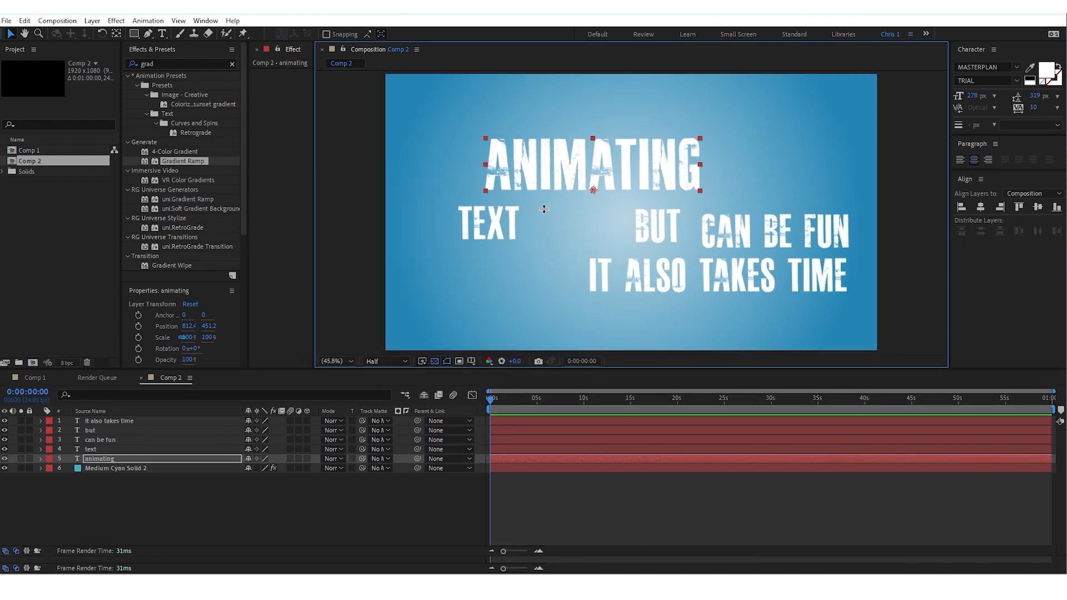
pyautogui.click(510, 221)
pyautogui.moveTo(971, 98); pyautogui.dragTo(1033, 98)
pyautogui.moveTo(603, 158); pyautogui.dragTo(555, 118)
pyautogui.moveTo(531, 194); pyautogui.dragTo(566, 206)
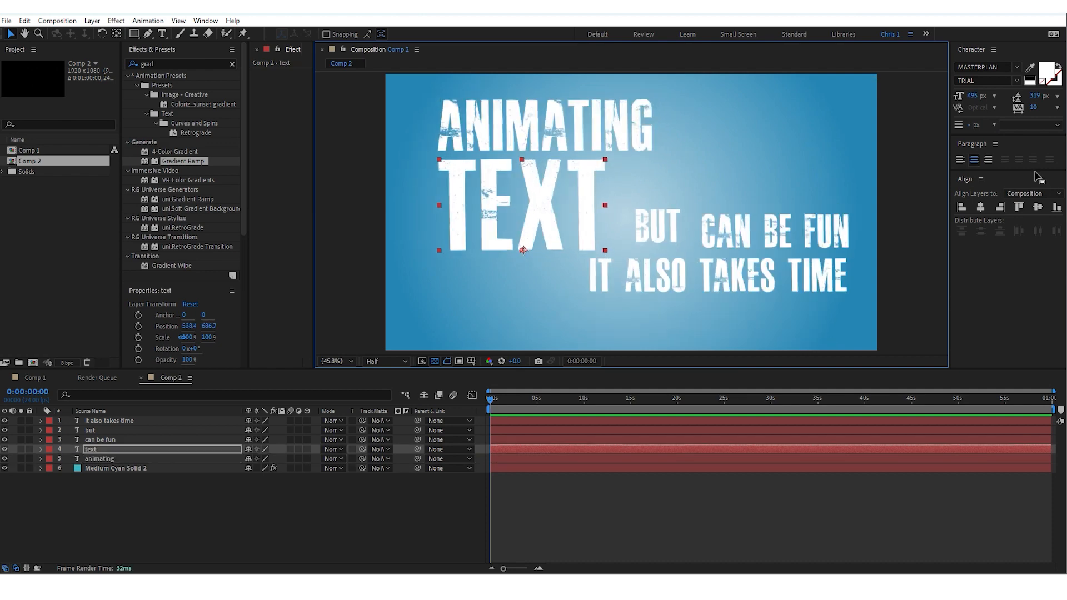
pyautogui.moveTo(976, 99); pyautogui.dragTo(993, 108)
# Reduce the "animating" font size to 225 px and position it flush above "text" so both words share the same width
pyautogui.hotkey('ctrl', 'Down')
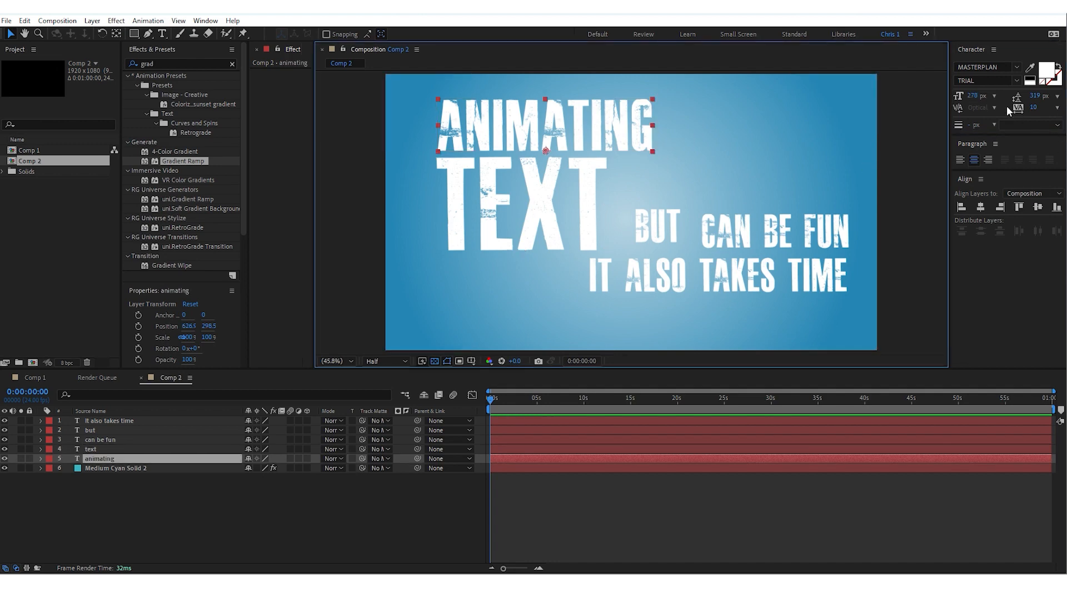
pyautogui.moveTo(991, 103); pyautogui.dragTo(964, 105)
pyautogui.moveTo(576, 127); pyautogui.dragTo(560, 133)
# Move "but" to the frame's upper-right area and place "can be fun" beside "text" at about 1244, 684
pyautogui.moveTo(659, 235); pyautogui.dragTo(795, 154)
pyautogui.moveTo(739, 232); pyautogui.dragTo(698, 234)
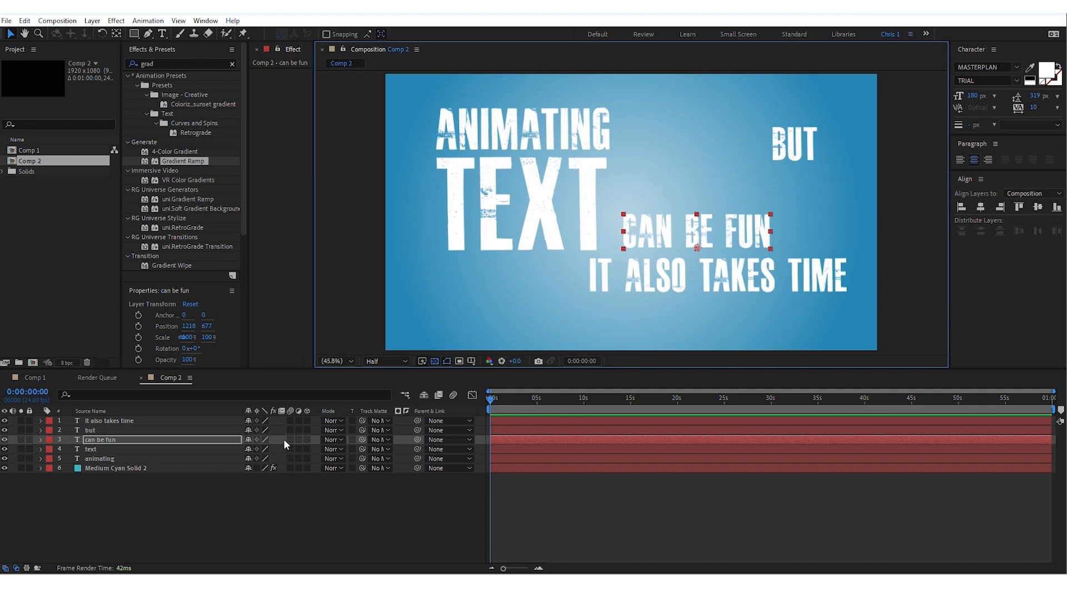
pyautogui.moveTo(672, 232)
pyautogui.mouseDown()
pyautogui.moveTo(668, 198)
pyautogui.moveTo(671, 233)
pyautogui.mouseUp()
# Reveal the rotation property of the "can be fun" layer, try a 75° rotation, and undo that rotation
pyautogui.press('r')
pyautogui.click(262, 449)
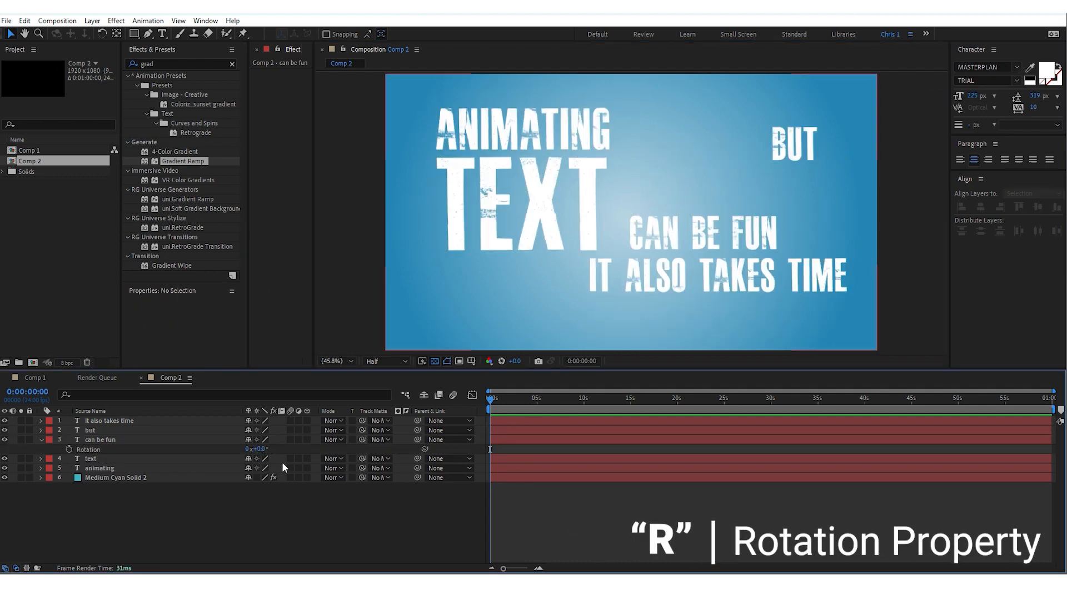
pyautogui.moveTo(256, 449); pyautogui.dragTo(303, 448)
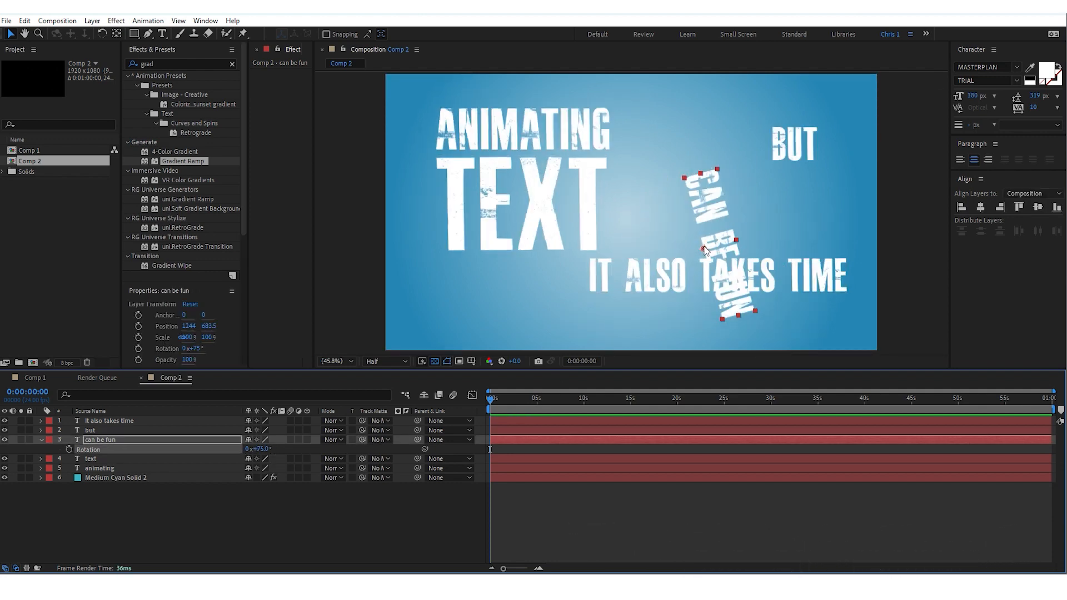
pyautogui.hotkey('ctrl', 'z')
pyautogui.click(700, 242)
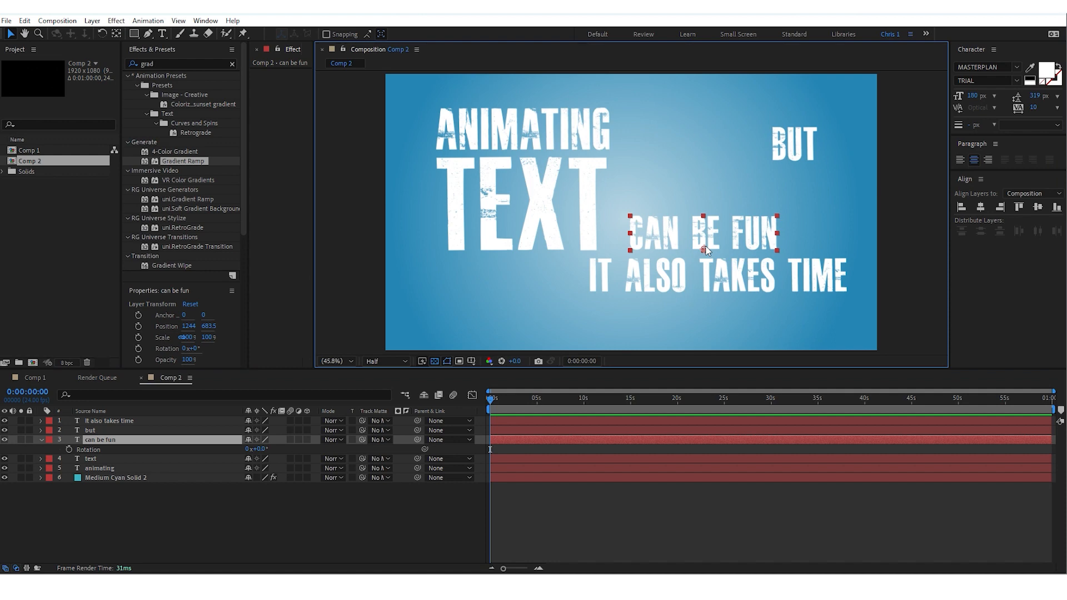
# Move the anchor point of the "can be fun" layer to the centre of its text, at about -3.2, -62.7
pyautogui.press('w')
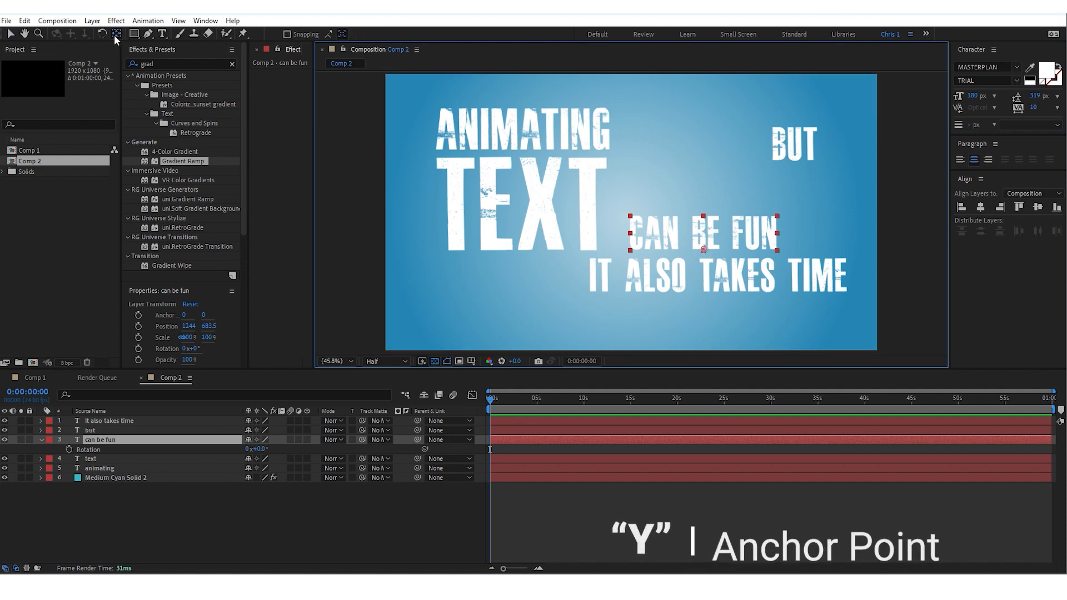
pyautogui.press('y')
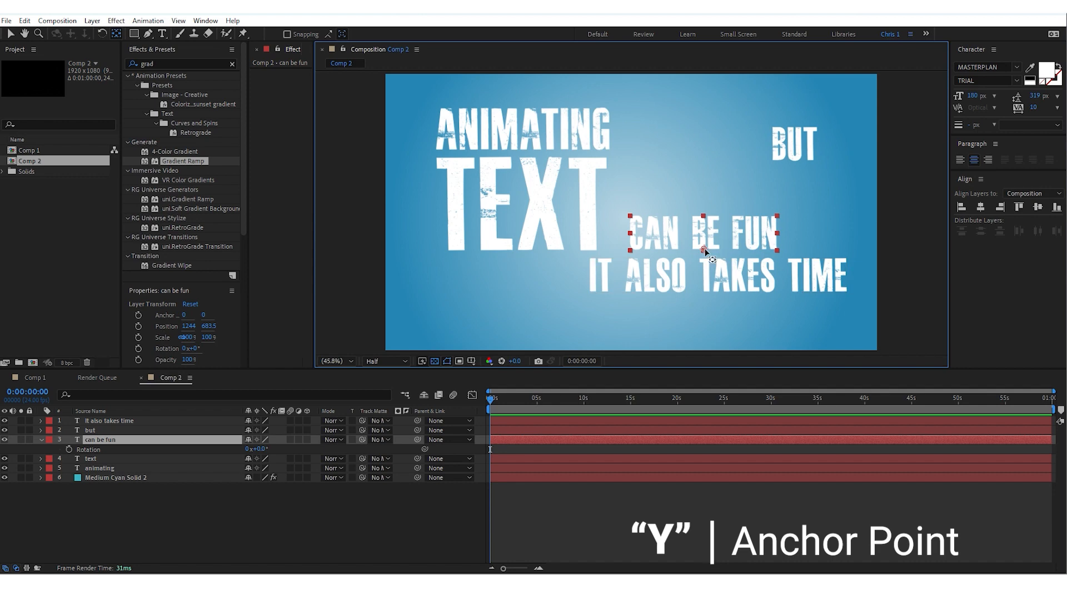
pyautogui.moveTo(704, 249); pyautogui.dragTo(708, 234)
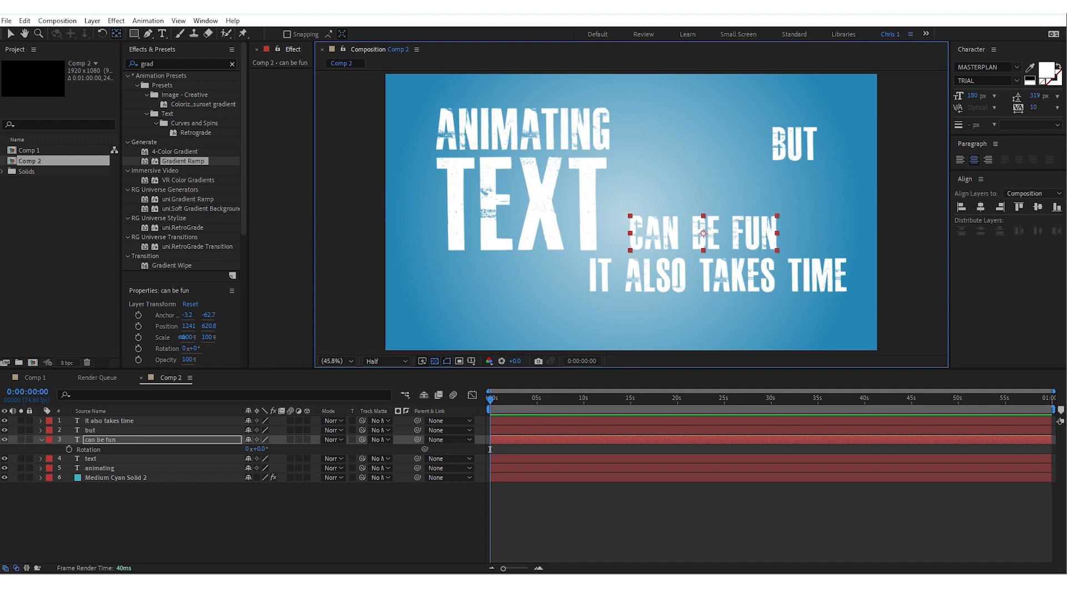
pyautogui.moveTo(697, 232)
pyautogui.mouseDown()
pyautogui.moveTo(707, 217)
pyautogui.moveTo(704, 234)
pyautogui.mouseUp()
# Set the rotation of "can be fun" to -90° and move it right beside "animating" and "text", at about 983, 418
pyautogui.moveTo(259, 449)
pyautogui.mouseDown()
pyautogui.moveTo(238, 450)
pyautogui.moveTo(267, 452)
pyautogui.mouseUp()
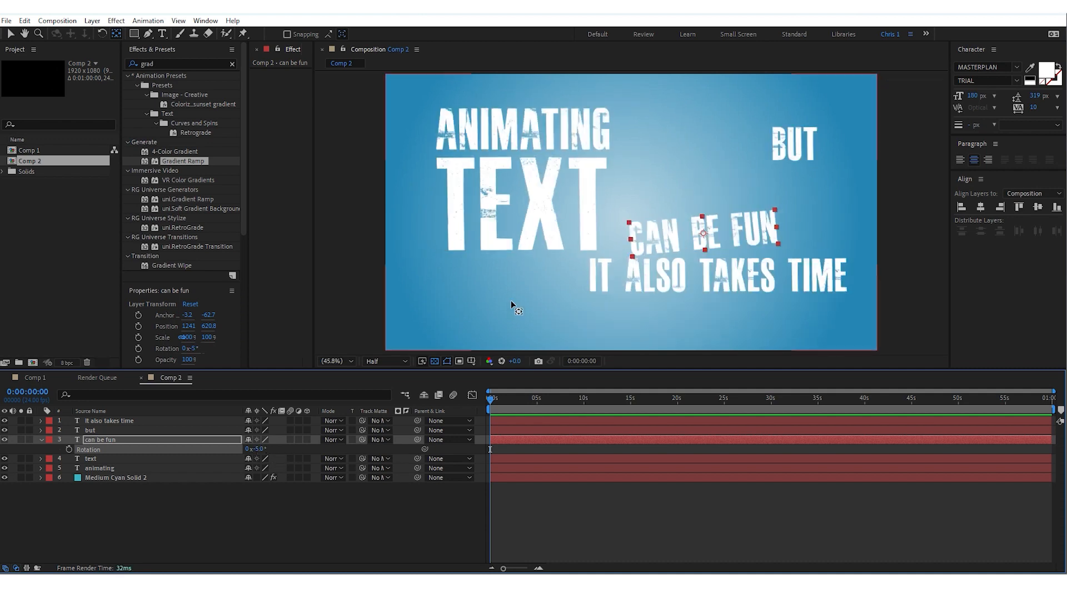
pyautogui.click(259, 449)
pyautogui.write('-90')
pyautogui.press('Return')
pyautogui.click(11, 34)
pyautogui.moveTo(700, 185); pyautogui.dragTo(635, 133)
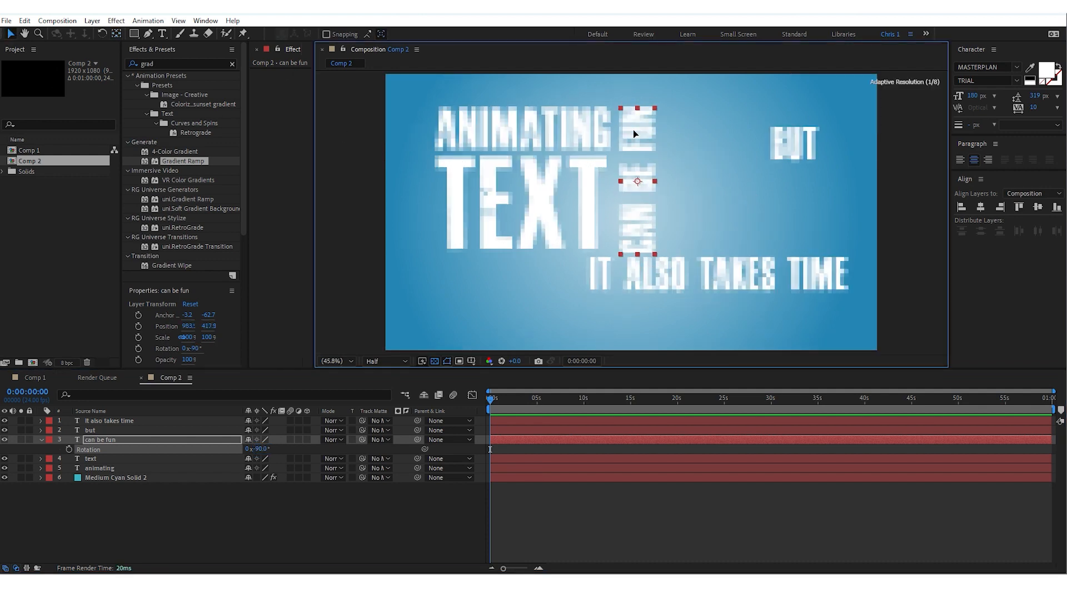
# Try a rotation of 270° on the "can be fun" layer and set it back to -90°
pyautogui.click(260, 449)
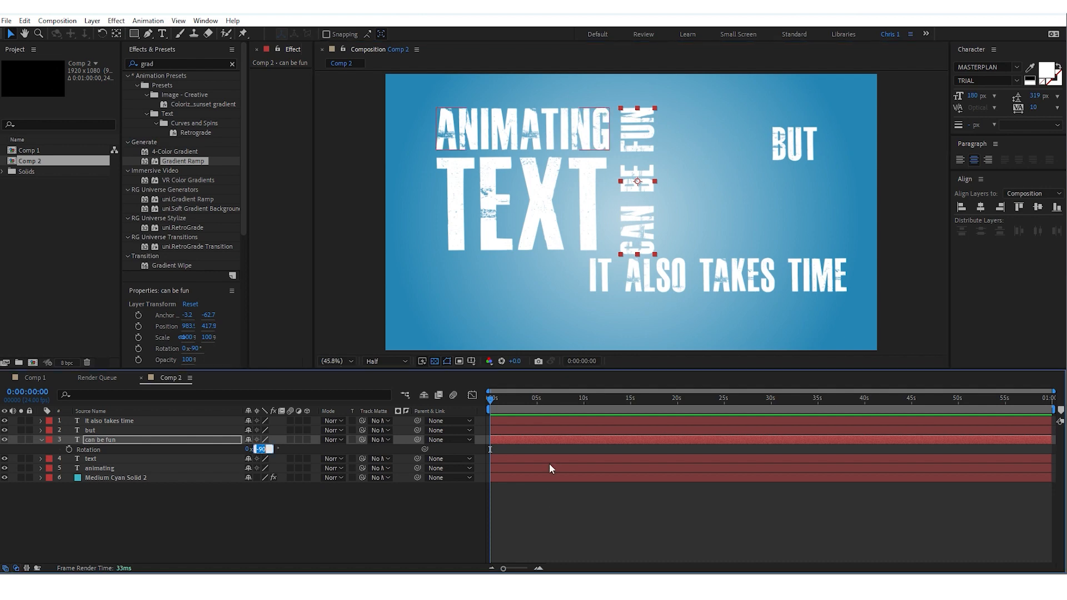
pyautogui.write('90')
pyautogui.press('Return')
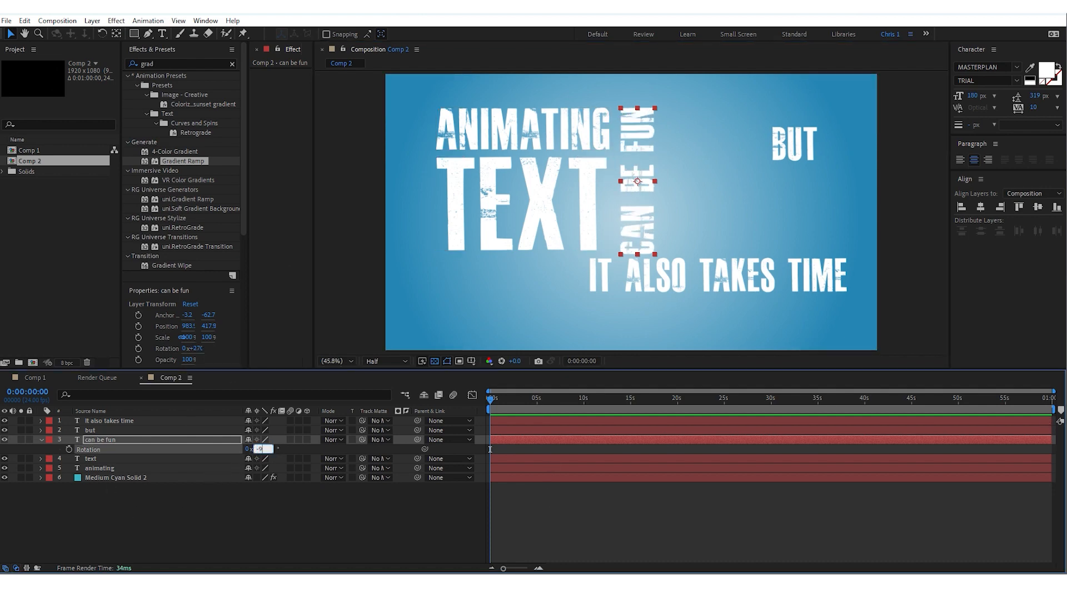
pyautogui.write('0')
pyautogui.press('Return')
# Reduce the "can be fun" font size to 174 px and nudge it closer to "text", at about 964, 415
pyautogui.moveTo(652, 207); pyautogui.dragTo(650, 208)
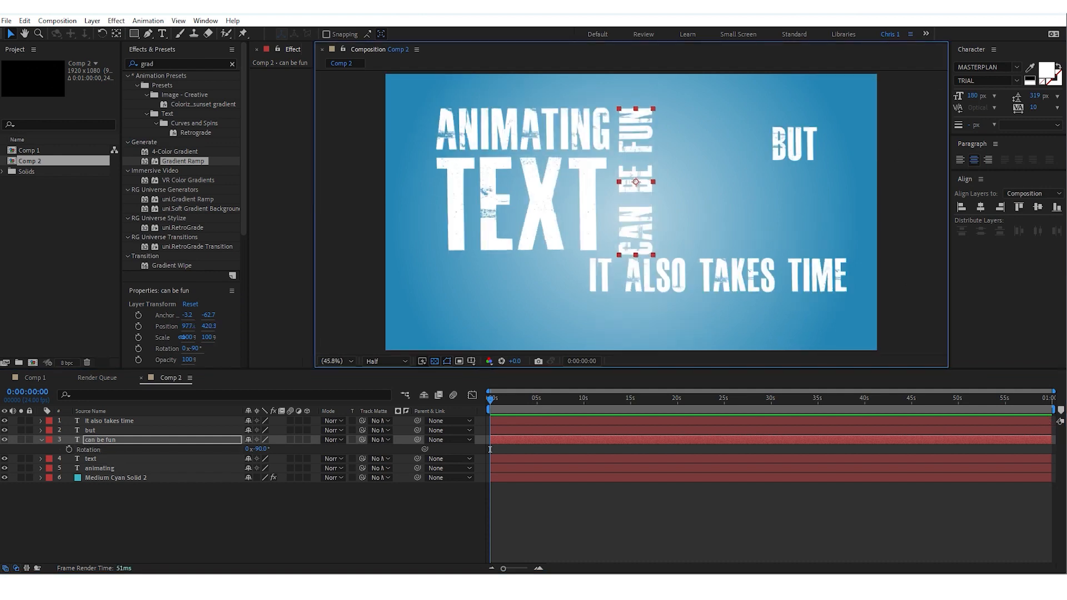
pyautogui.moveTo(959, 99); pyautogui.dragTo(957, 98)
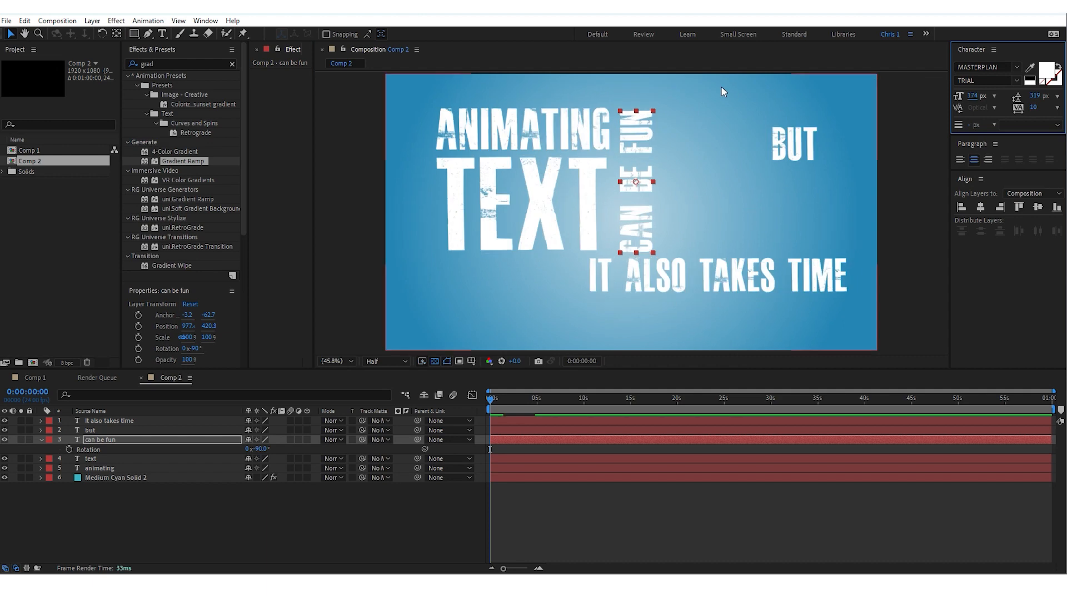
pyautogui.moveTo(633, 139); pyautogui.dragTo(629, 135)
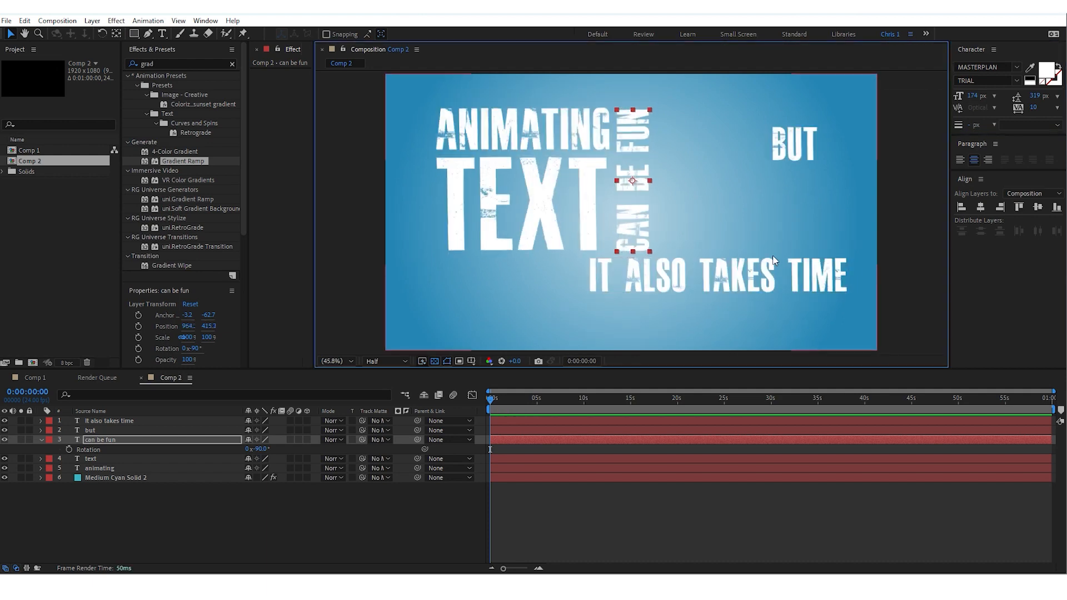
# Enlarge "but" to about 391 px and place it just to the right of the vertical "can be fun" text
pyautogui.moveTo(784, 144); pyautogui.dragTo(680, 126)
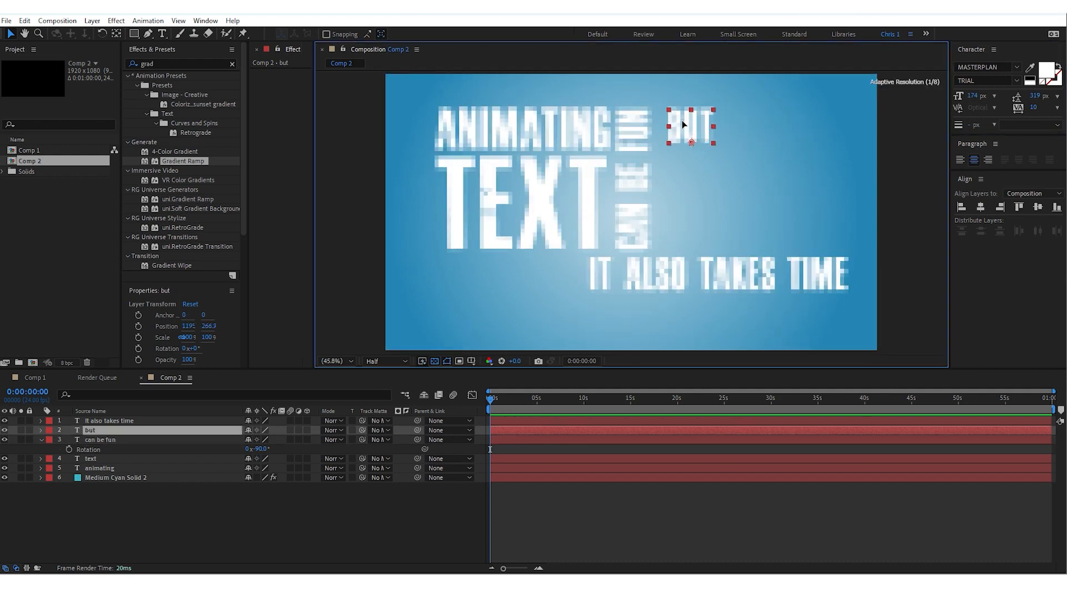
pyautogui.moveTo(969, 97); pyautogui.dragTo(1013, 97)
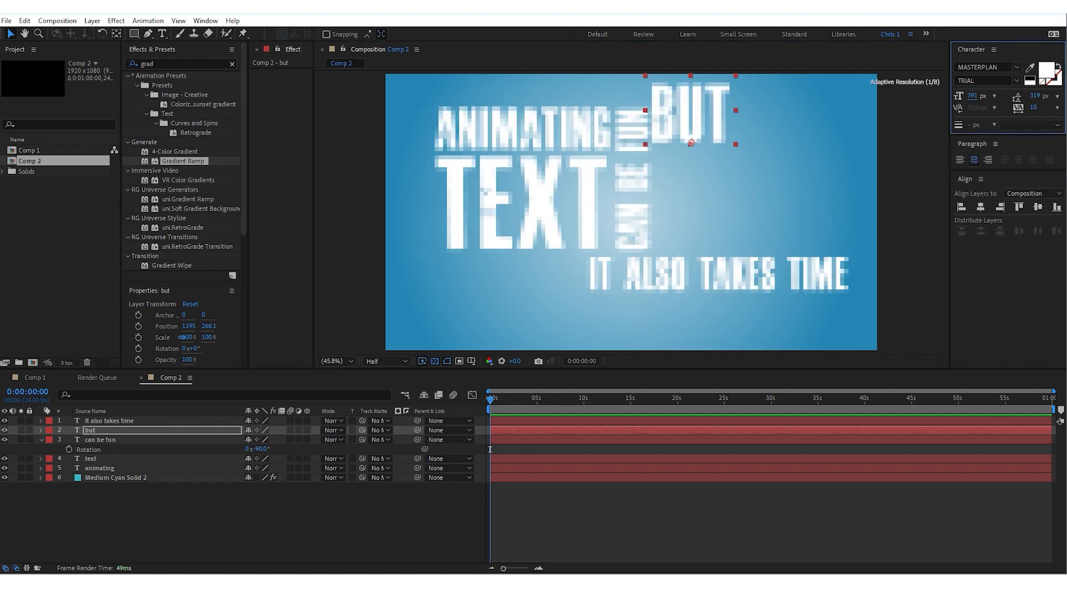
pyautogui.moveTo(671, 114); pyautogui.dragTo(688, 156)
# Move "it also takes time" under "but" and break it into two lines before "takes"
pyautogui.moveTo(698, 273); pyautogui.dragTo(770, 219)
pyautogui.doubleClick(770, 219)
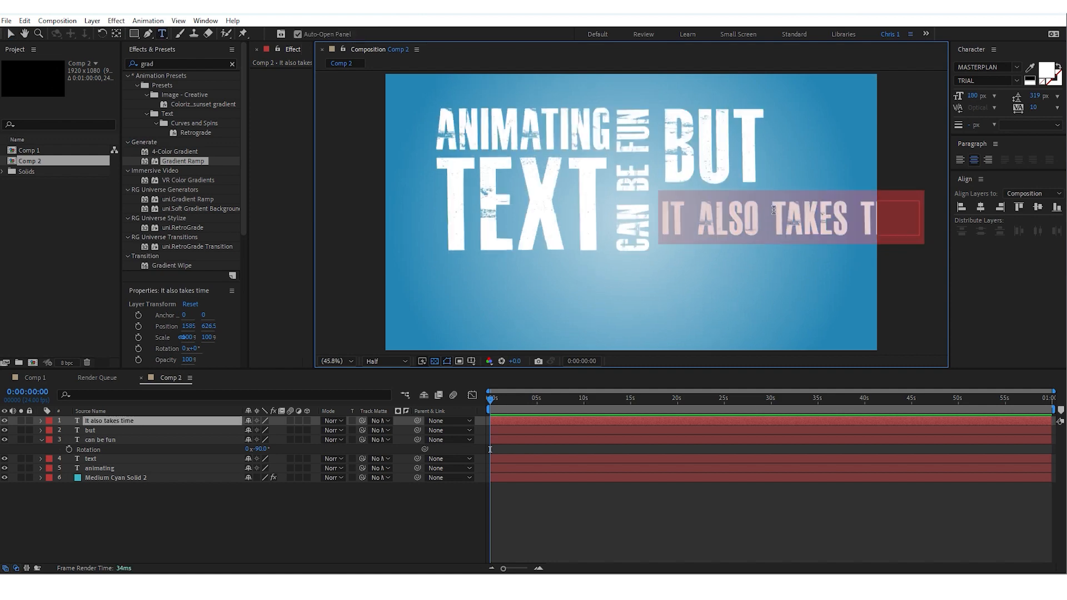
pyautogui.click(773, 211)
pyautogui.press('Return')
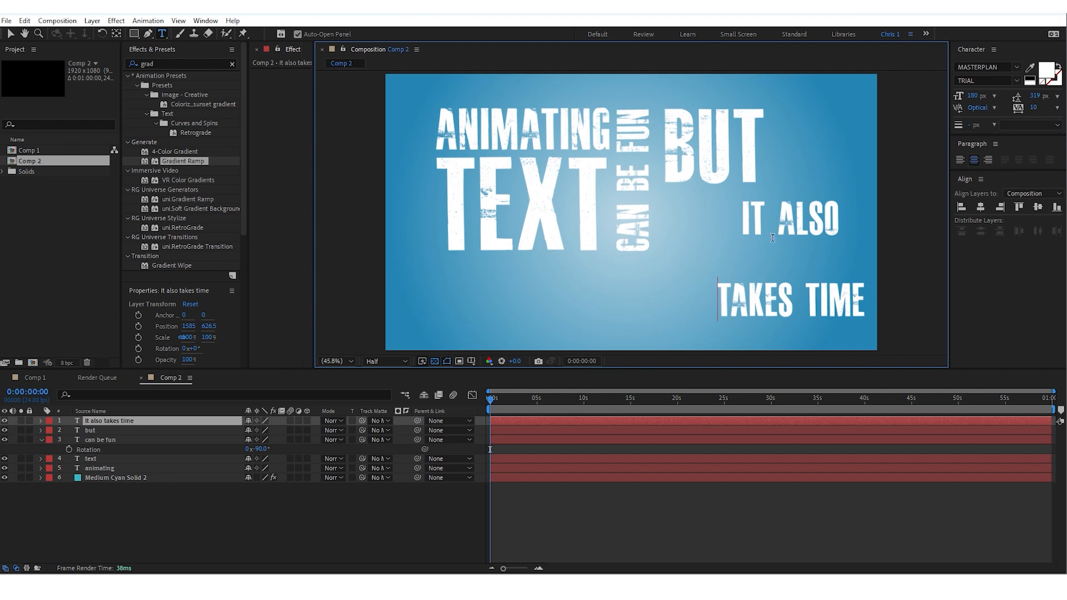
# Tighten the leading of the two-line "it also takes time" text to 152 px
pyautogui.moveTo(742, 220); pyautogui.dragTo(871, 338)
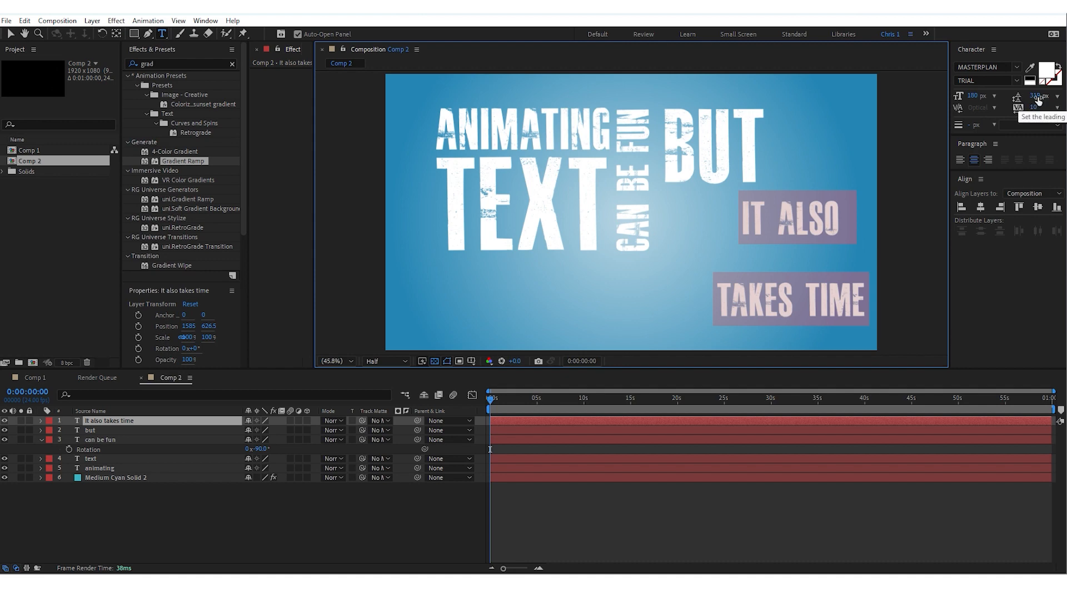
pyautogui.moveTo(1037, 100); pyautogui.dragTo(983, 139)
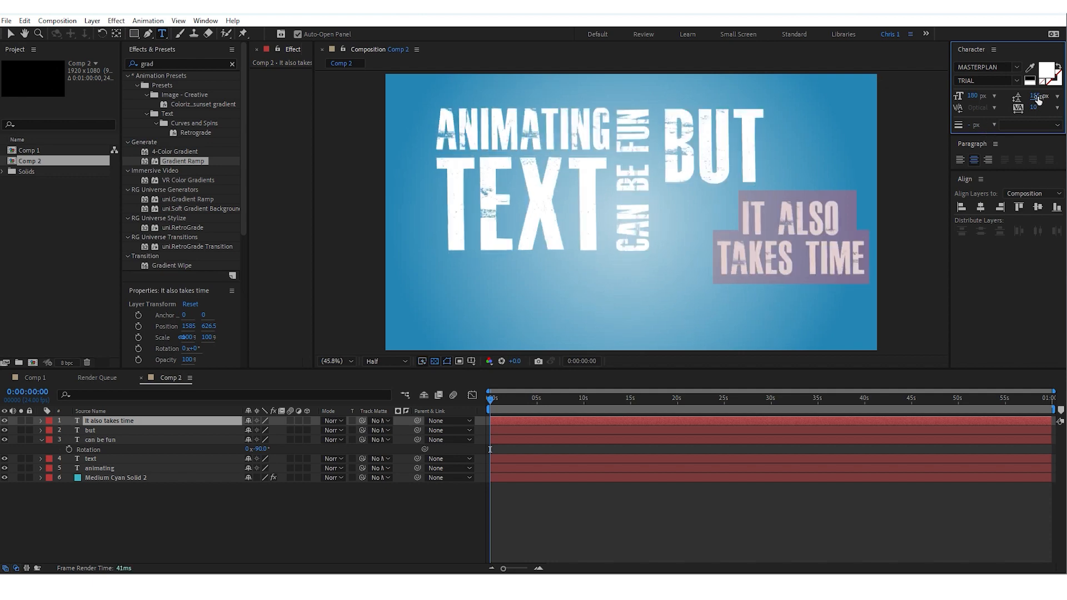
pyautogui.click(1057, 96)
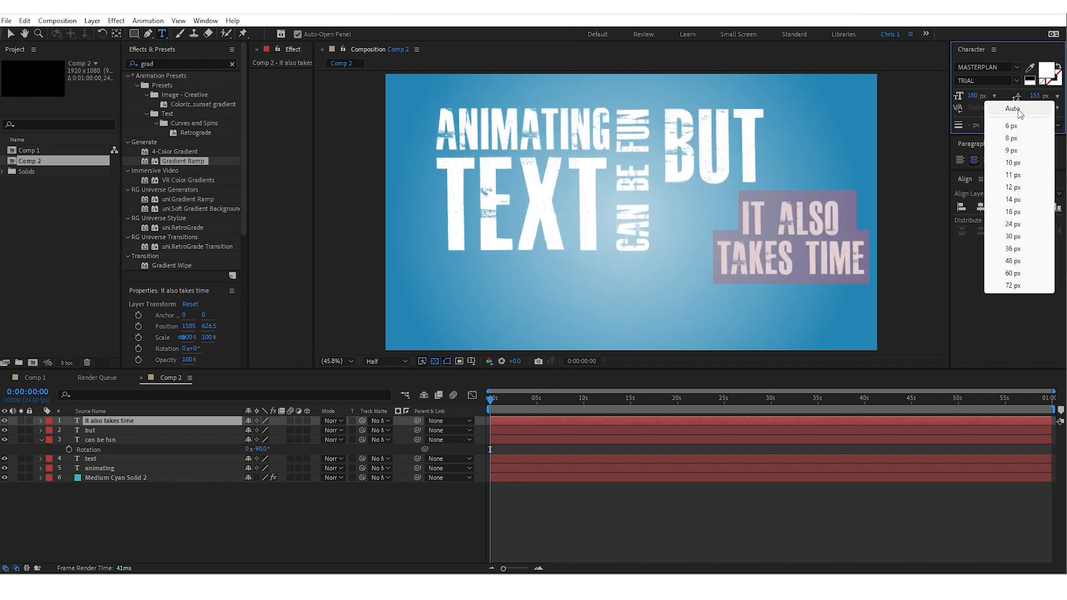
pyautogui.click(1022, 108)
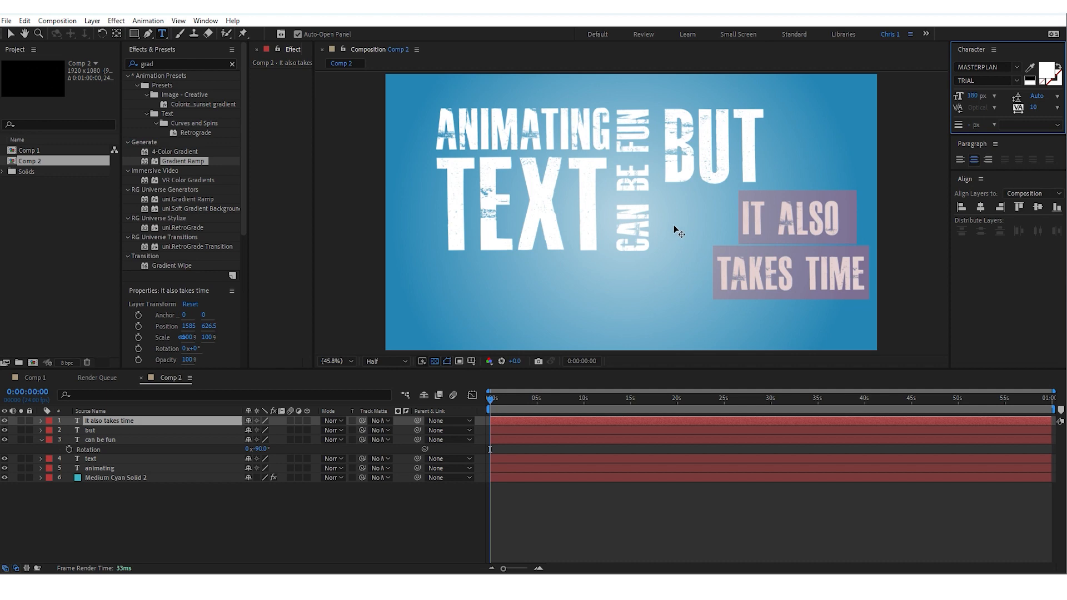
pyautogui.moveTo(1037, 96); pyautogui.dragTo(1039, 96)
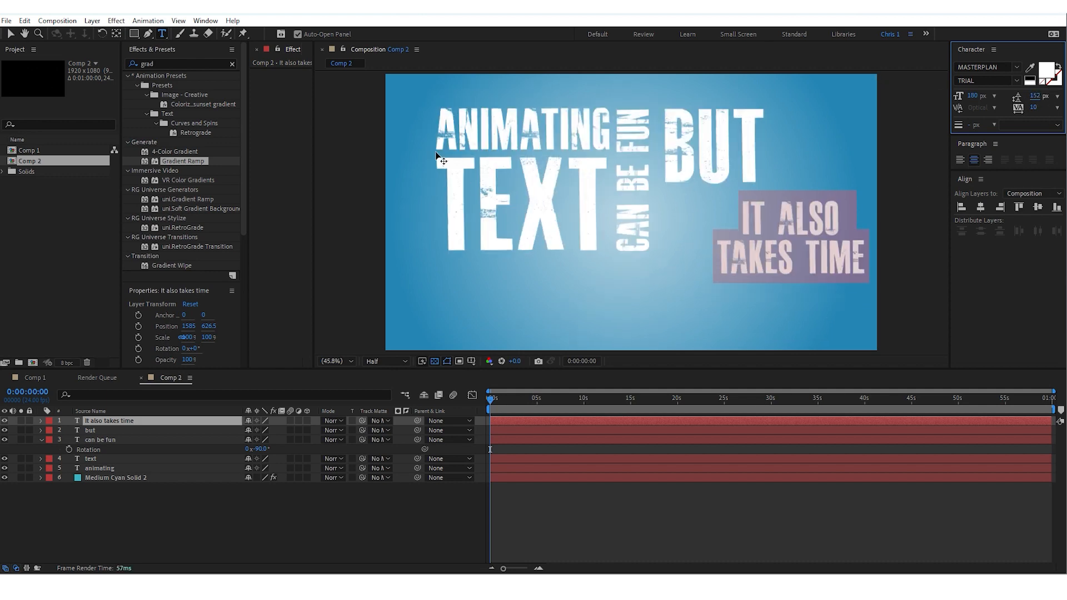
# Left-align "it also takes time", reduce its font size to about 146 px and place it directly beneath "but", at about 1070, 548
pyautogui.click(10, 34)
pyautogui.moveTo(756, 225); pyautogui.dragTo(717, 210)
pyautogui.click(959, 160)
pyautogui.moveTo(765, 208); pyautogui.dragTo(687, 209)
pyautogui.moveTo(976, 100); pyautogui.dragTo(957, 100)
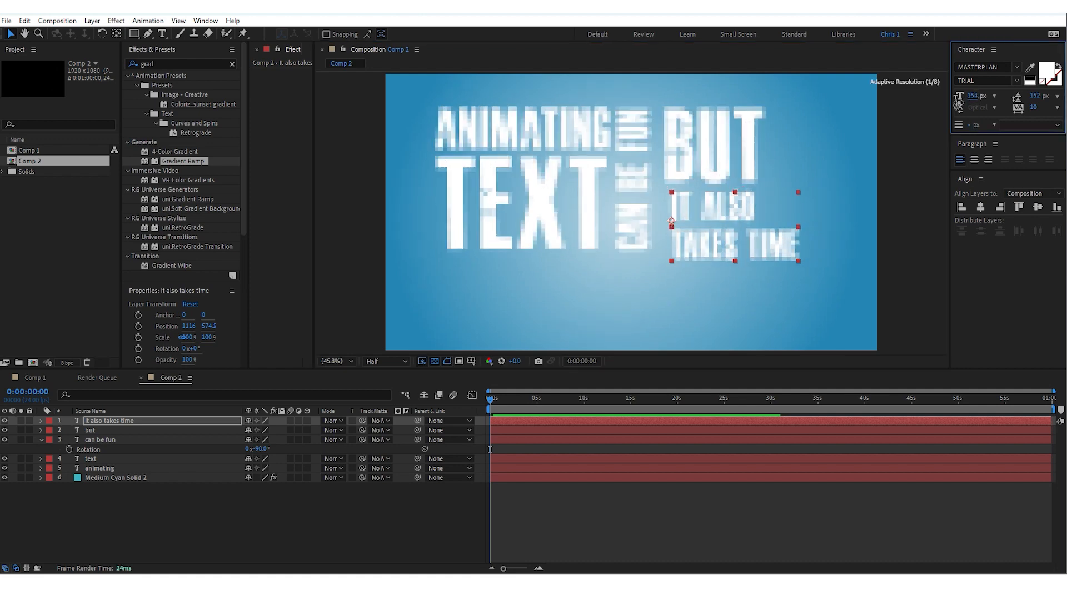
pyautogui.moveTo(697, 217); pyautogui.dragTo(689, 209)
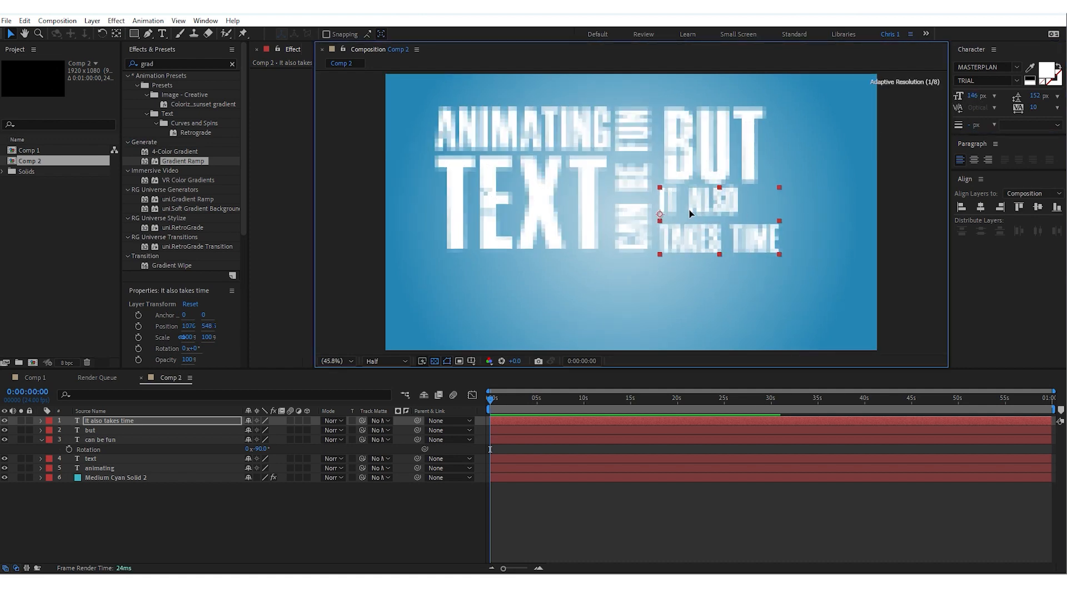
# Reduce the "it also takes time" font size to 139 px and its leading to 125 px
pyautogui.doubleClick(709, 203)
pyautogui.moveTo(976, 99); pyautogui.dragTo(971, 99)
pyautogui.moveTo(1037, 101); pyautogui.dragTo(1023, 102)
pyautogui.click(10, 36)
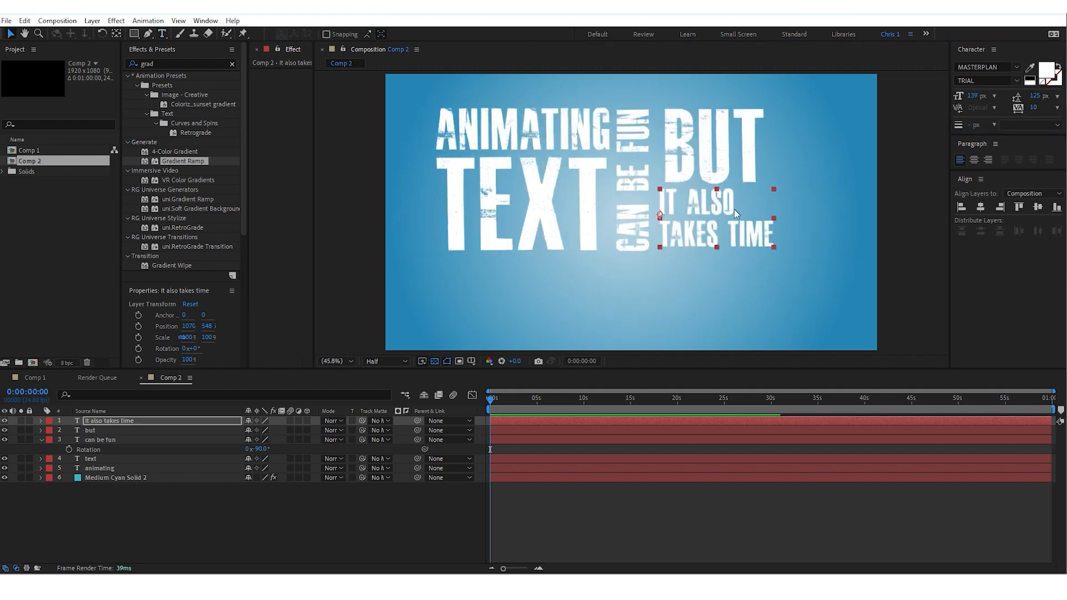
# Nudge "but" flush with the lines below it, lower "text" slightly, and move all five text layers together to the middle of the frame
pyautogui.moveTo(694, 160); pyautogui.dragTo(690, 158)
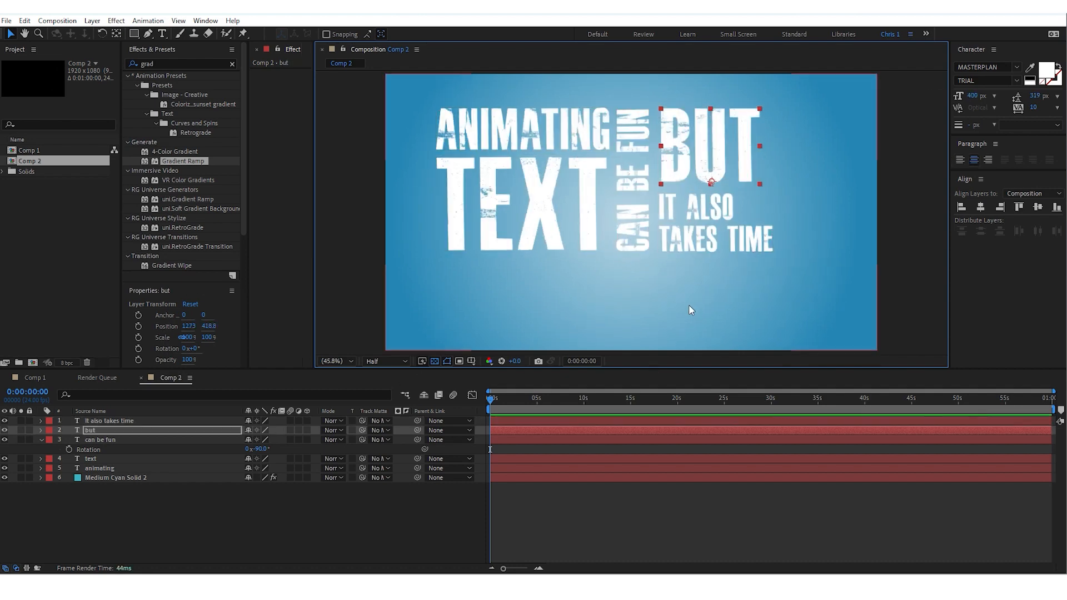
pyautogui.moveTo(516, 187); pyautogui.dragTo(517, 190)
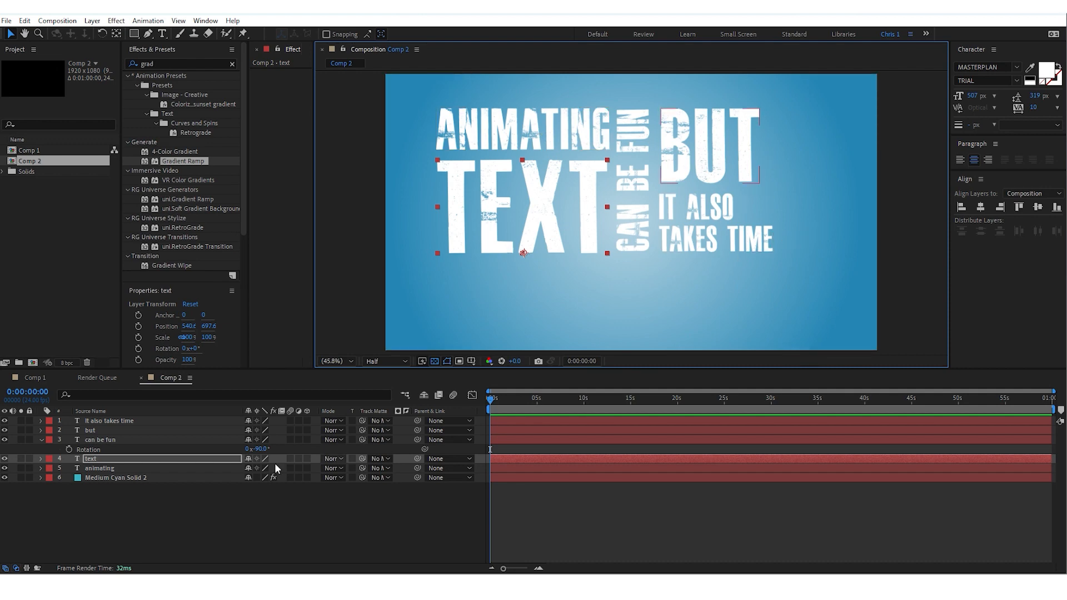
pyautogui.click(96, 467)
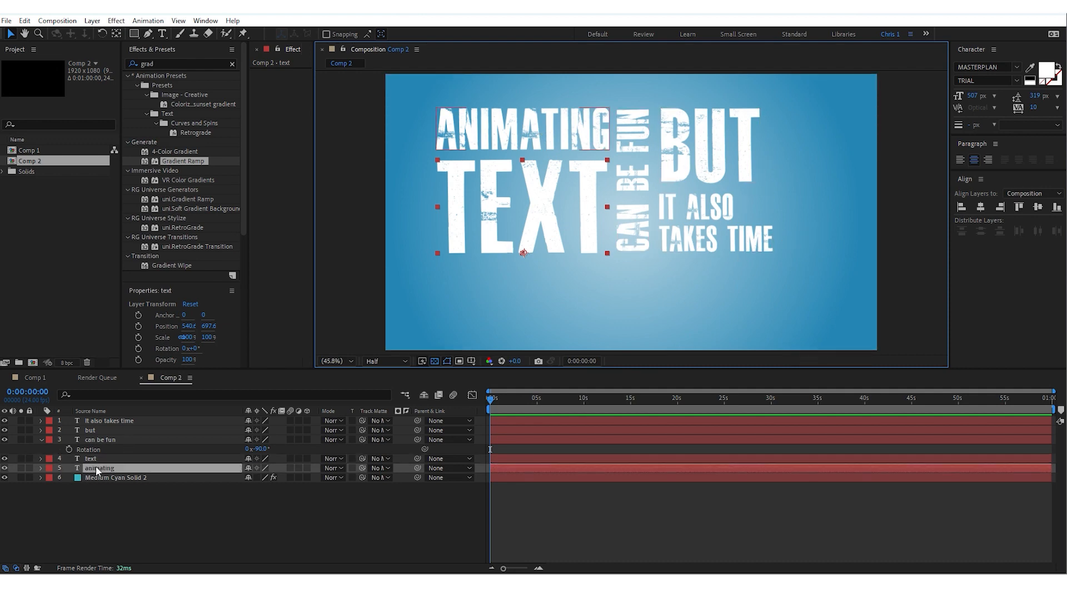
pyautogui.keyDown('shift'); pyautogui.click(95, 421); pyautogui.keyUp('shift')
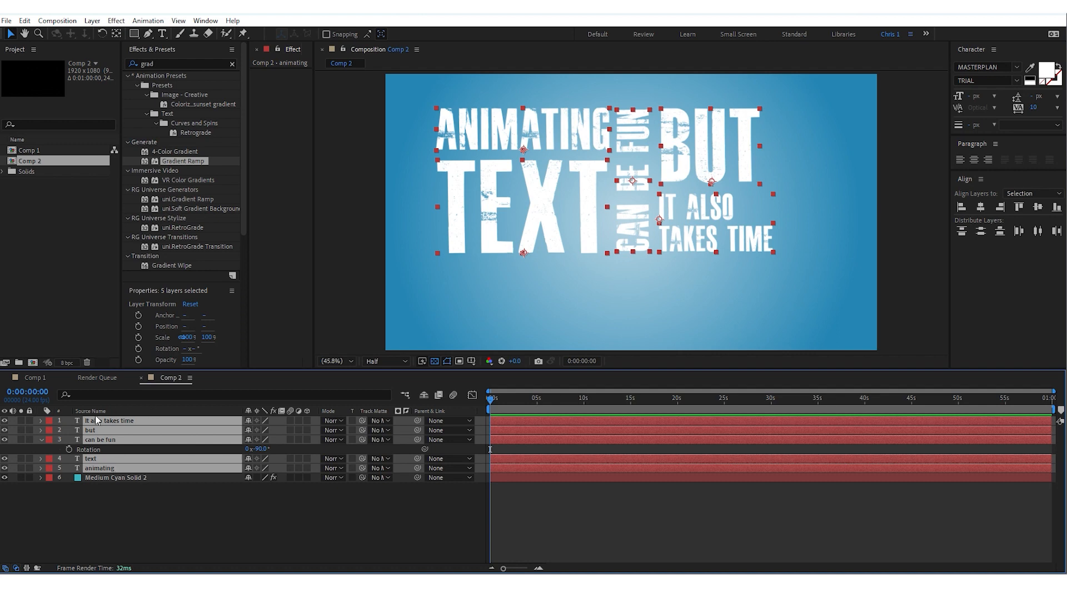
pyautogui.moveTo(547, 187); pyautogui.dragTo(572, 196)
pyautogui.click(389, 525)
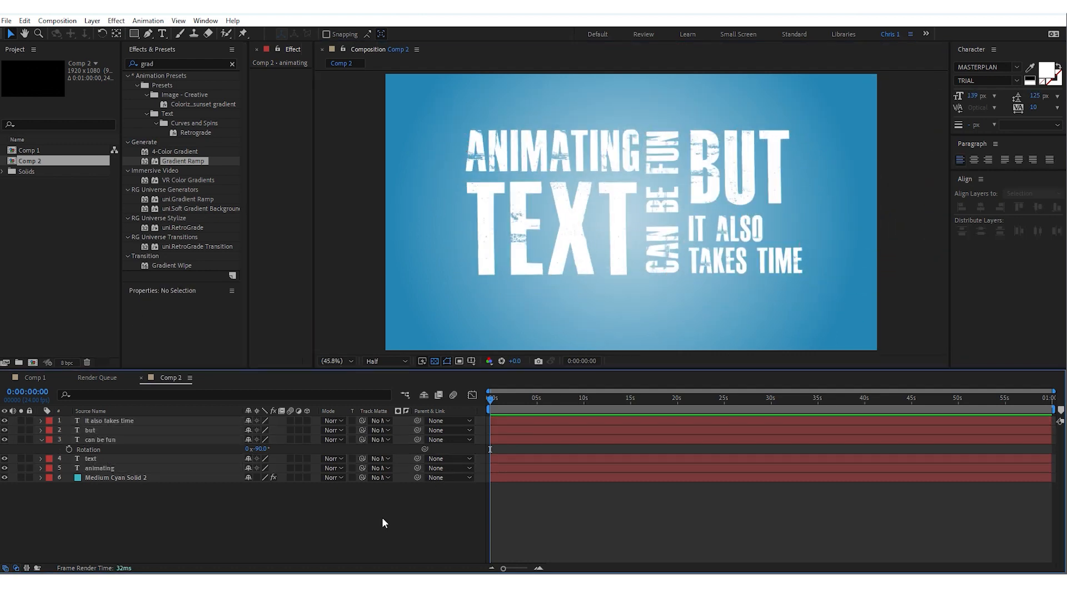
# Create a null object and parent all five text layers to it
pyautogui.click(92, 20)
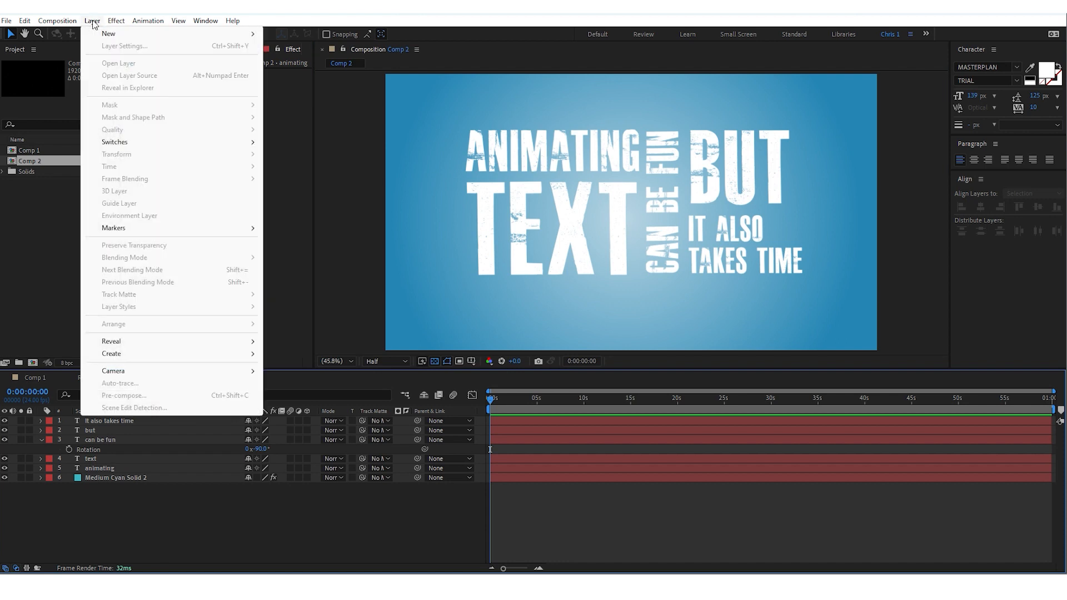
pyautogui.moveTo(108, 35)
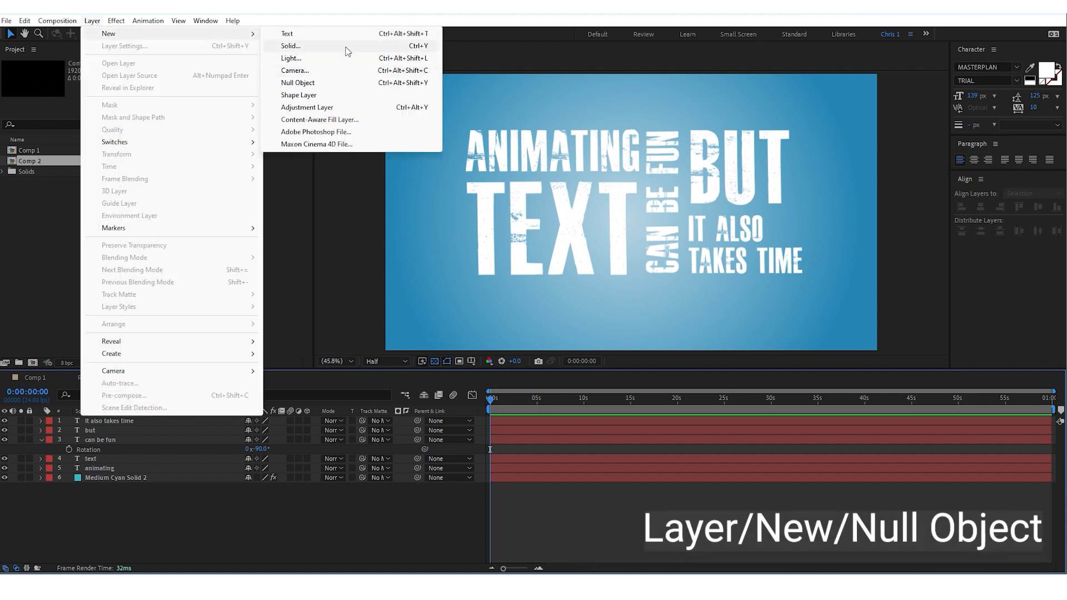
pyautogui.click(325, 82)
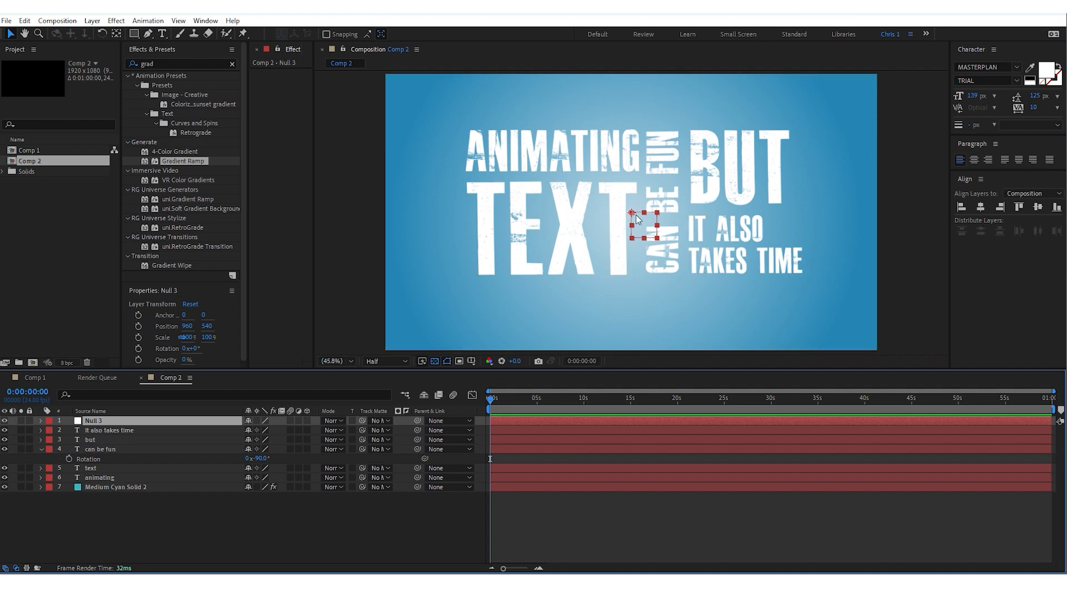
pyautogui.click(125, 431)
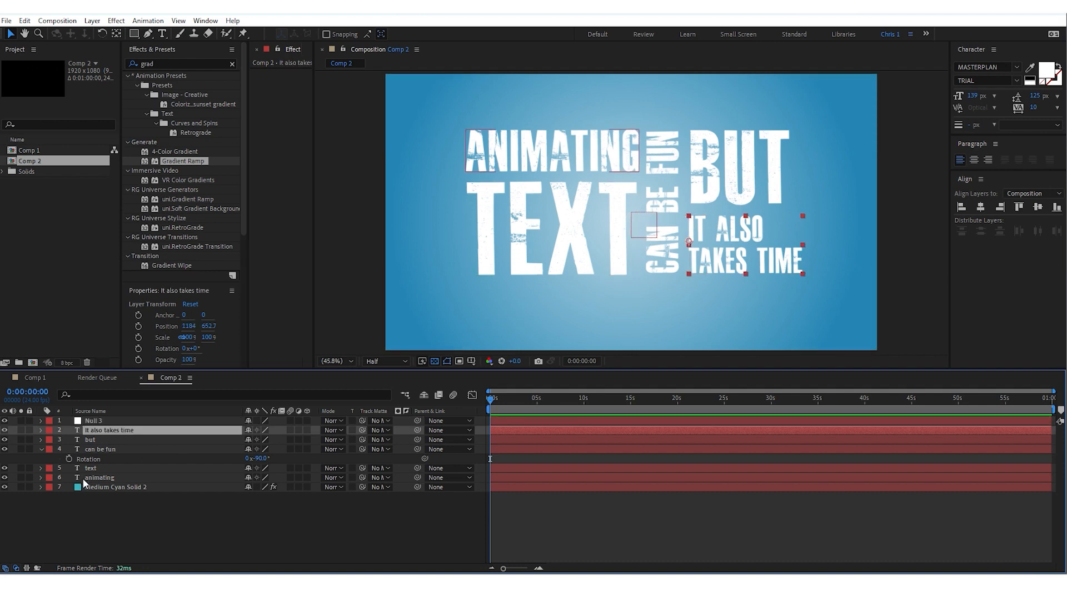
pyautogui.keyDown('shift'); pyautogui.click(96, 478); pyautogui.keyUp('shift')
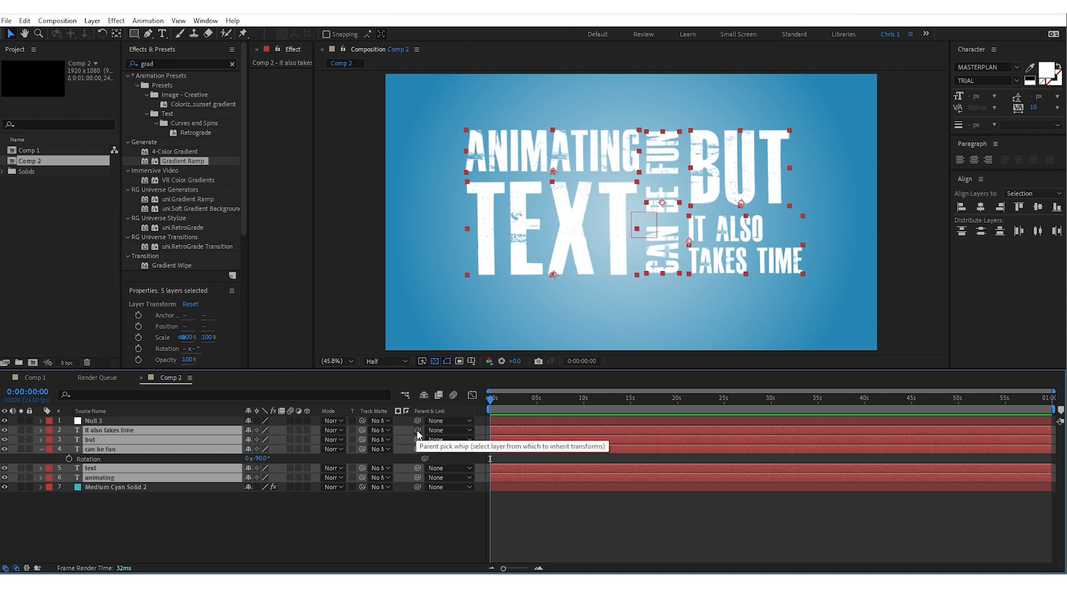
pyautogui.moveTo(418, 431); pyautogui.dragTo(93, 424)
# Enlarge the whole text layout by scaling the null object to 121%
pyautogui.click(92, 423)
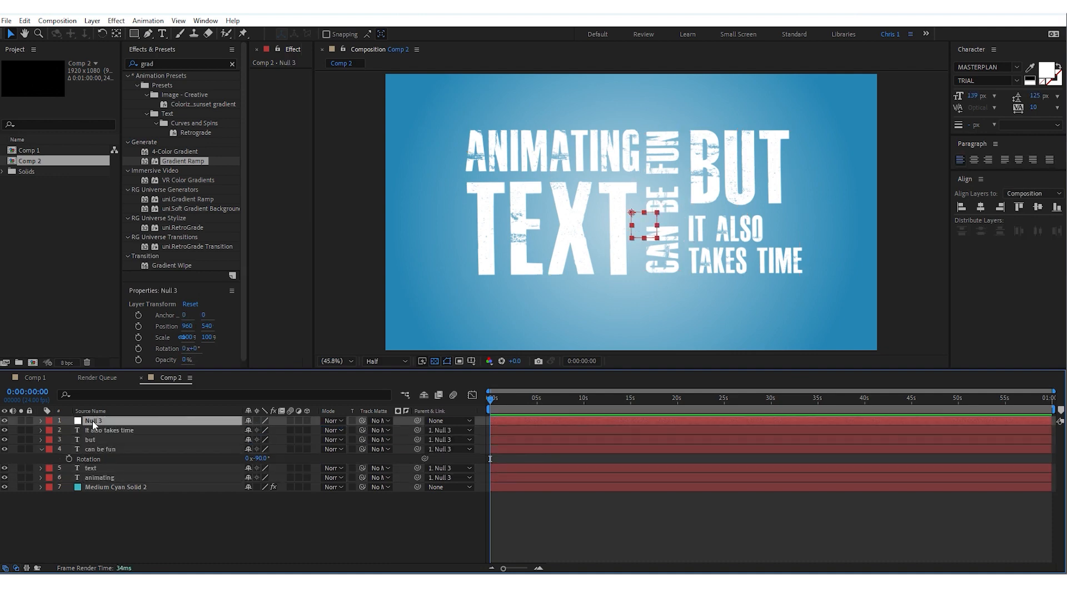
pyautogui.moveTo(655, 243); pyautogui.dragTo(615, 225)
pyautogui.press('s')
pyautogui.moveTo(277, 430); pyautogui.dragTo(288, 430)
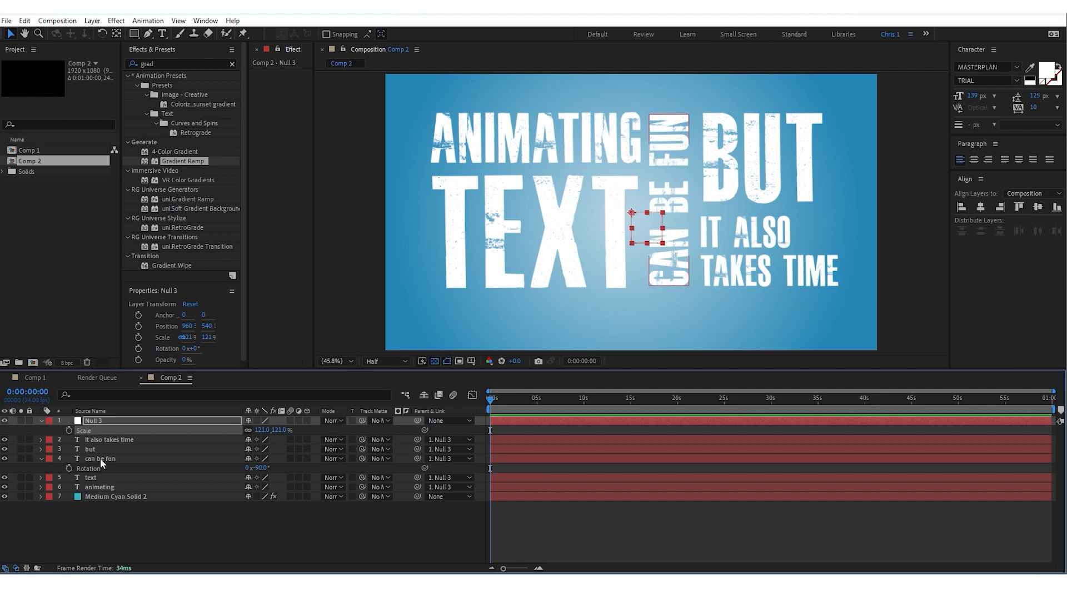
# Try moving the "animating" layer alone and the null with its parented text, undoing both moves
pyautogui.click(94, 486)
pyautogui.moveTo(518, 159); pyautogui.dragTo(521, 103)
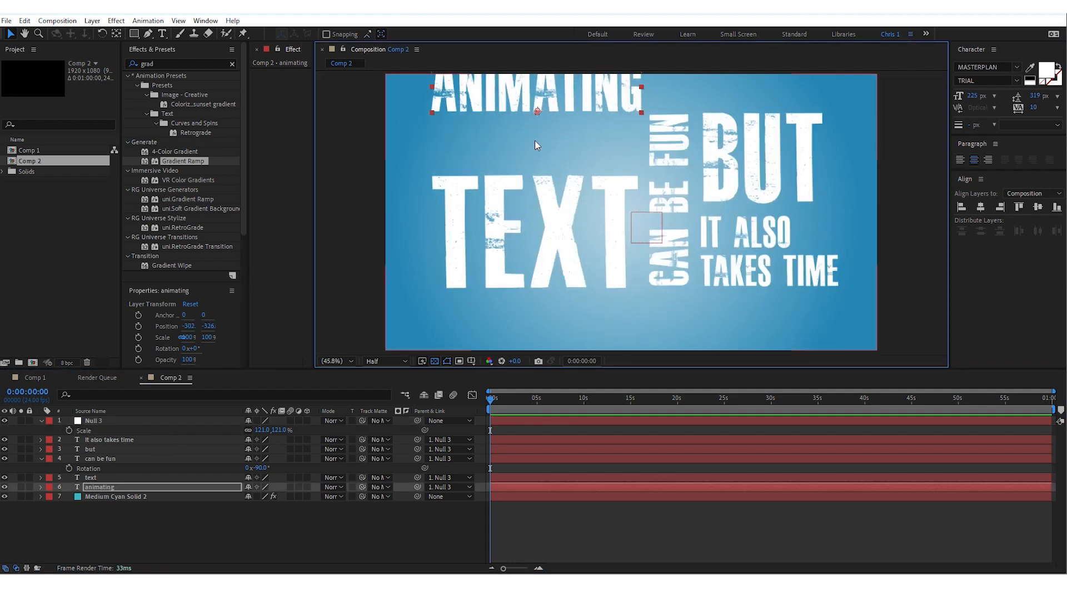
pyautogui.hotkey('ctrl', 'z')
pyautogui.moveTo(654, 223); pyautogui.dragTo(623, 211)
pyautogui.hotkey('ctrl', 'z')
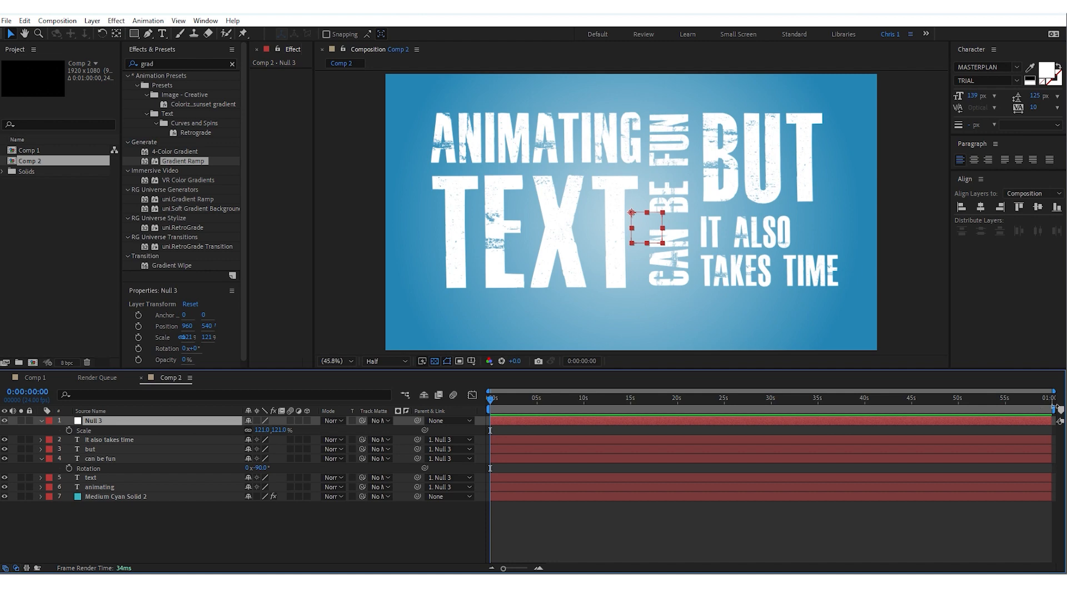
# Shorten the work area to end at about 10 seconds and trim the composition to it
pyautogui.moveTo(1055, 410); pyautogui.dragTo(585, 411)
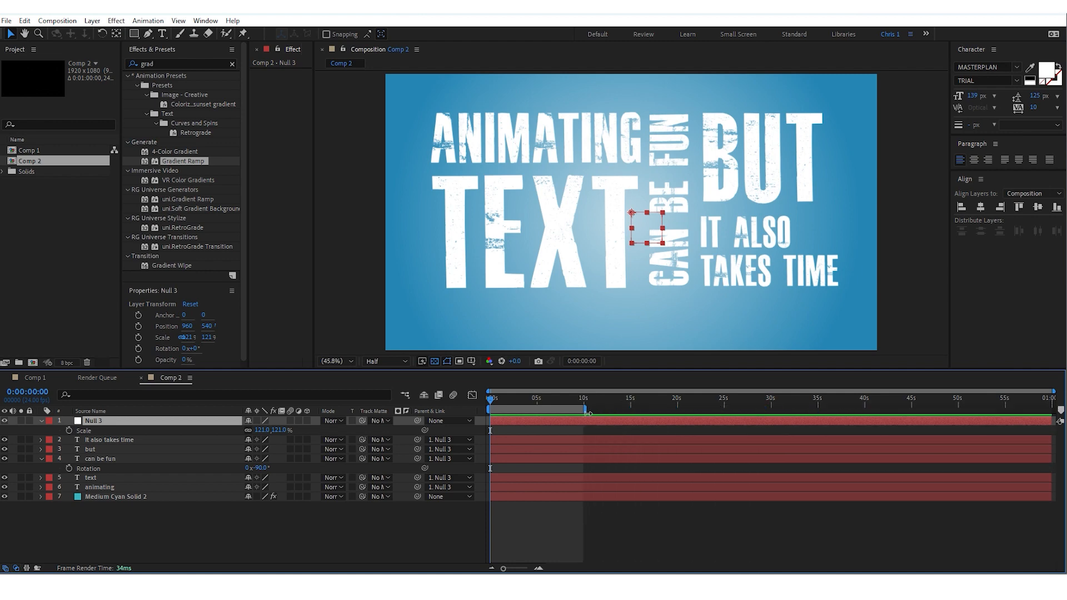
pyautogui.rightClick(577, 411)
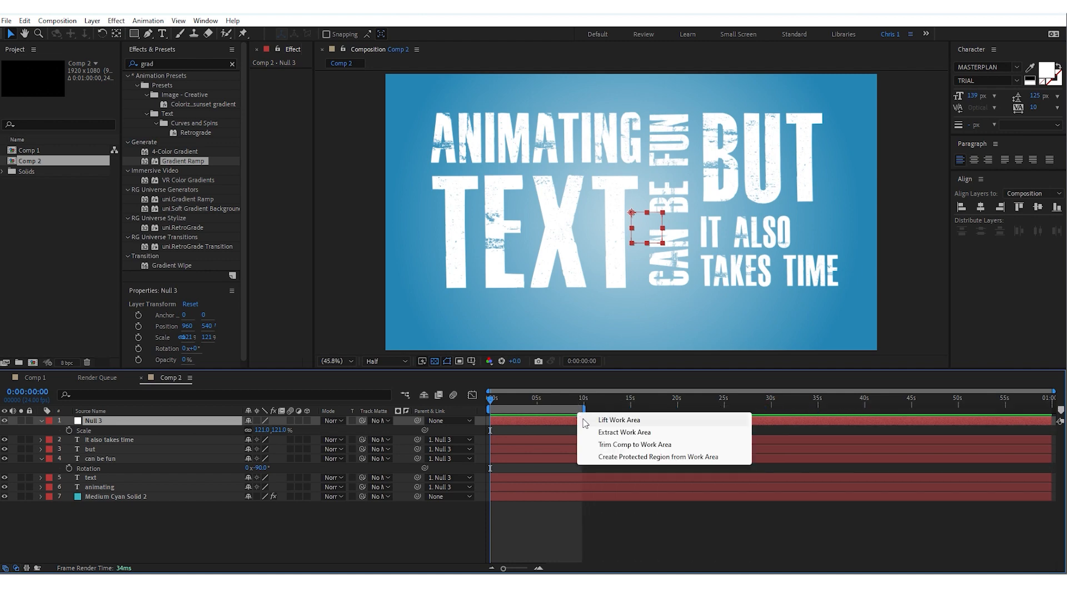
pyautogui.click(633, 444)
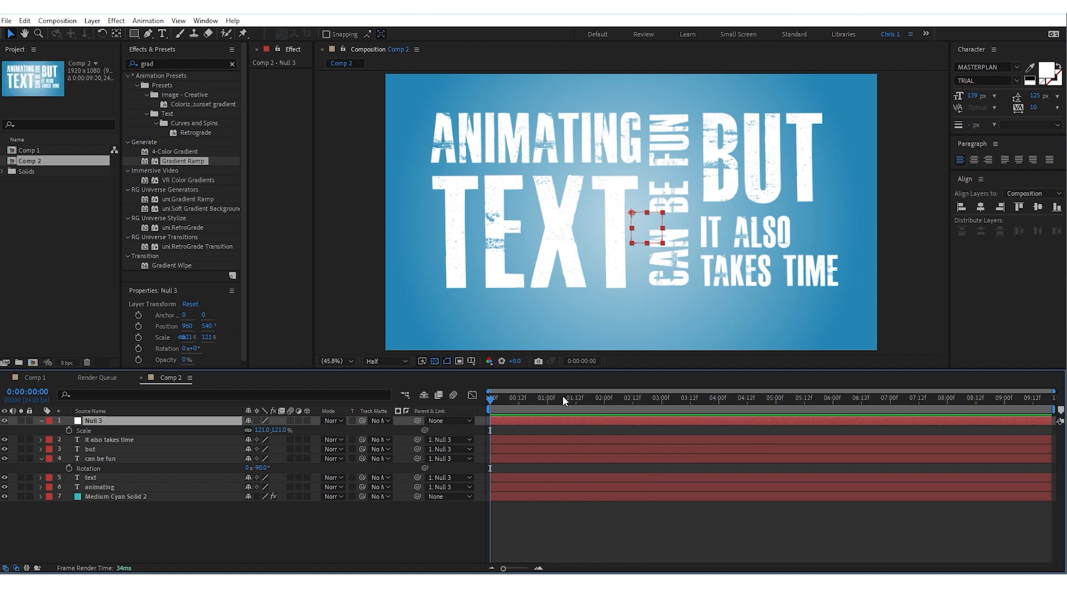
# Delay the four text layers other than "animating" to start at about 01:12, and scrub through the timeline to check
pyautogui.click(109, 440)
pyautogui.keyDown('shift'); pyautogui.click(95, 478); pyautogui.keyUp('shift')
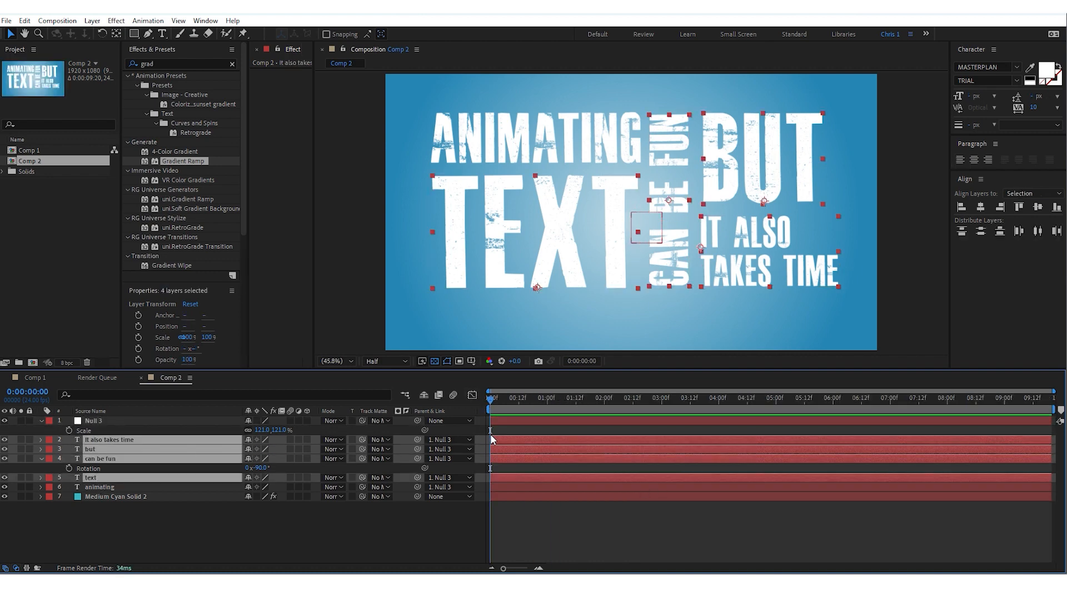
pyautogui.moveTo(565, 440); pyautogui.dragTo(625, 451)
pyautogui.click(529, 487)
pyautogui.moveTo(500, 399); pyautogui.dragTo(518, 420)
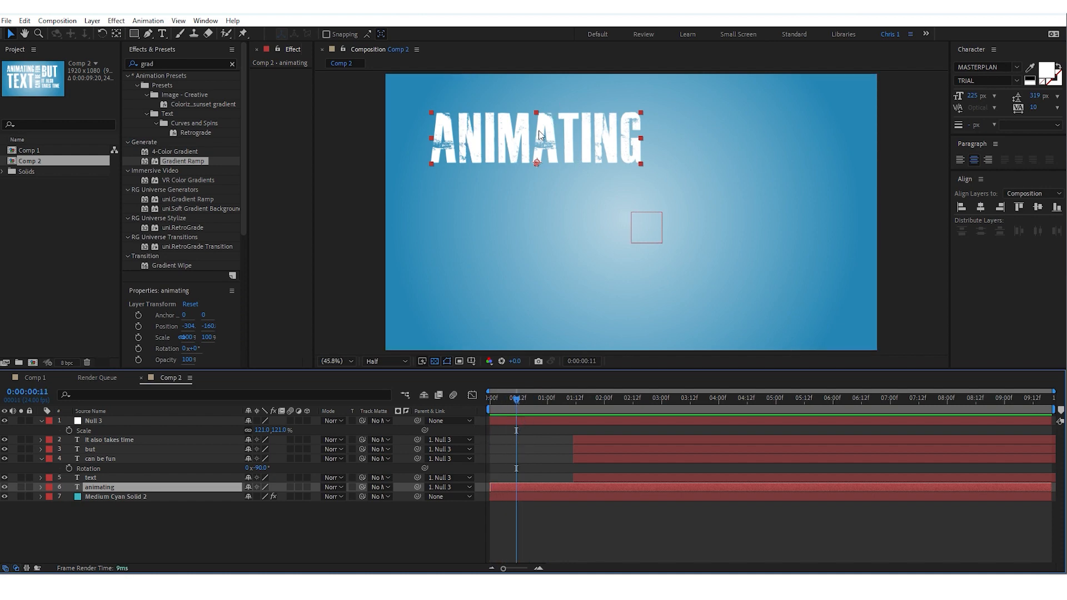
pyautogui.moveTo(578, 414); pyautogui.dragTo(690, 447)
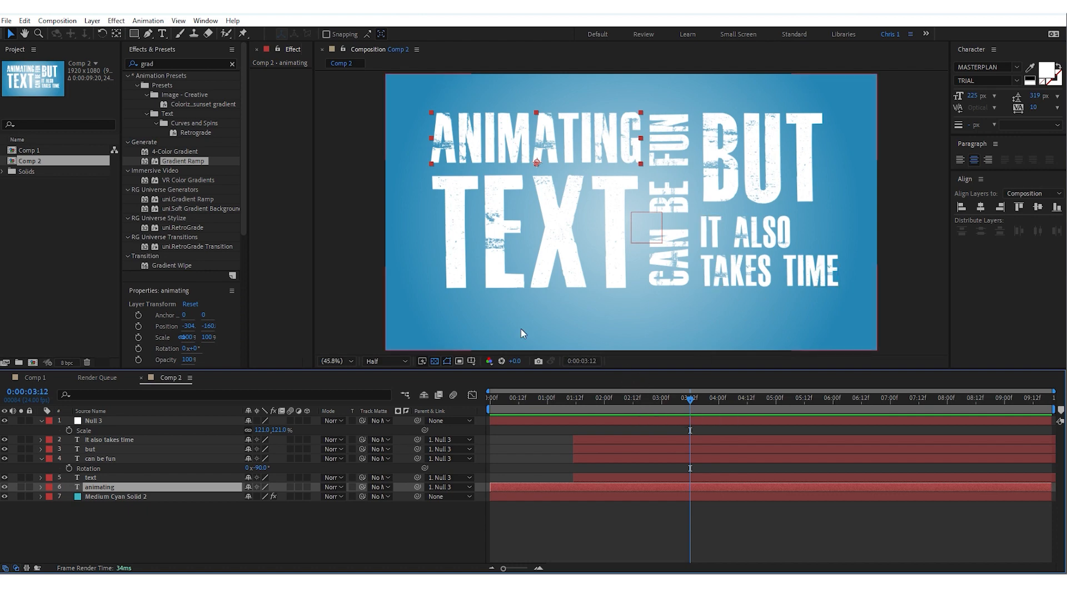
# Add a Position keyframe to the "animating" layer at 0:00:00:17
pyautogui.moveTo(538, 409)
pyautogui.mouseDown()
pyautogui.moveTo(598, 422)
pyautogui.moveTo(558, 405)
pyautogui.moveTo(597, 398)
pyautogui.moveTo(532, 398)
pyautogui.mouseUp()
pyautogui.click(463, 534)
pyautogui.click(567, 139)
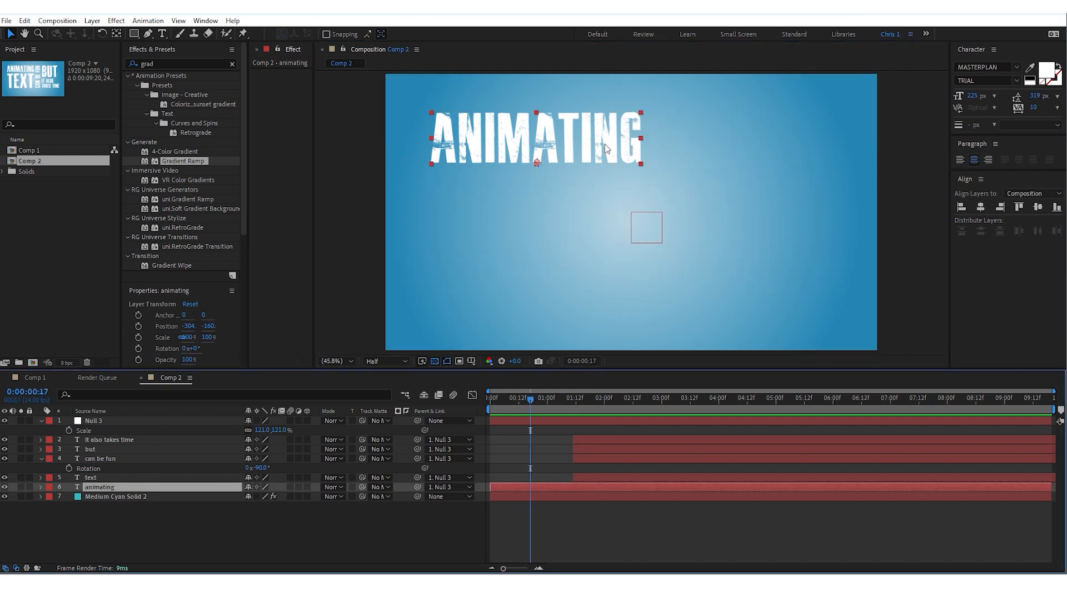
pyautogui.press('p')
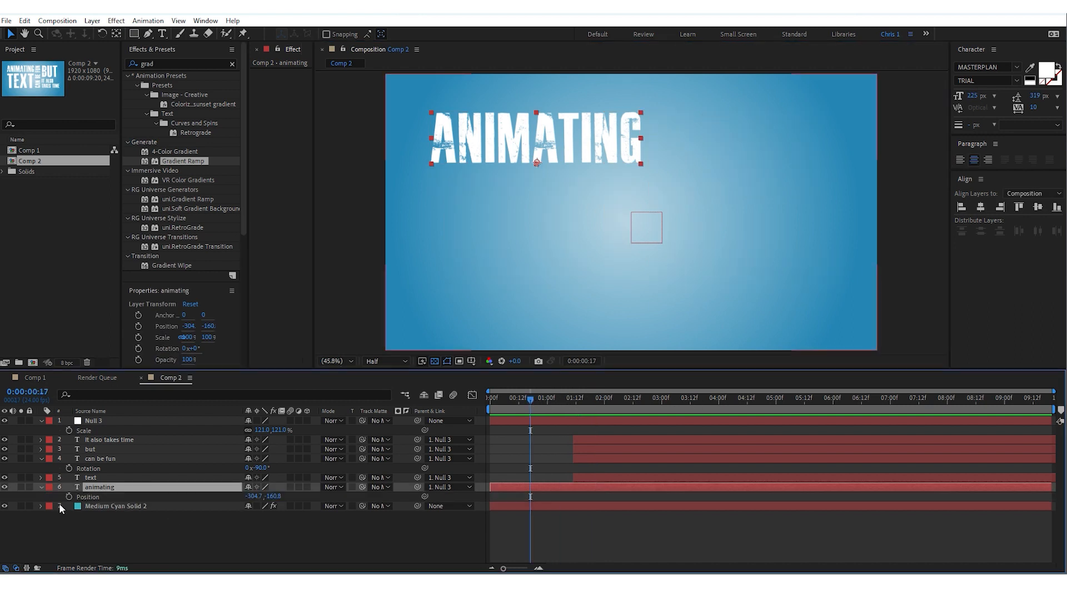
pyautogui.click(69, 496)
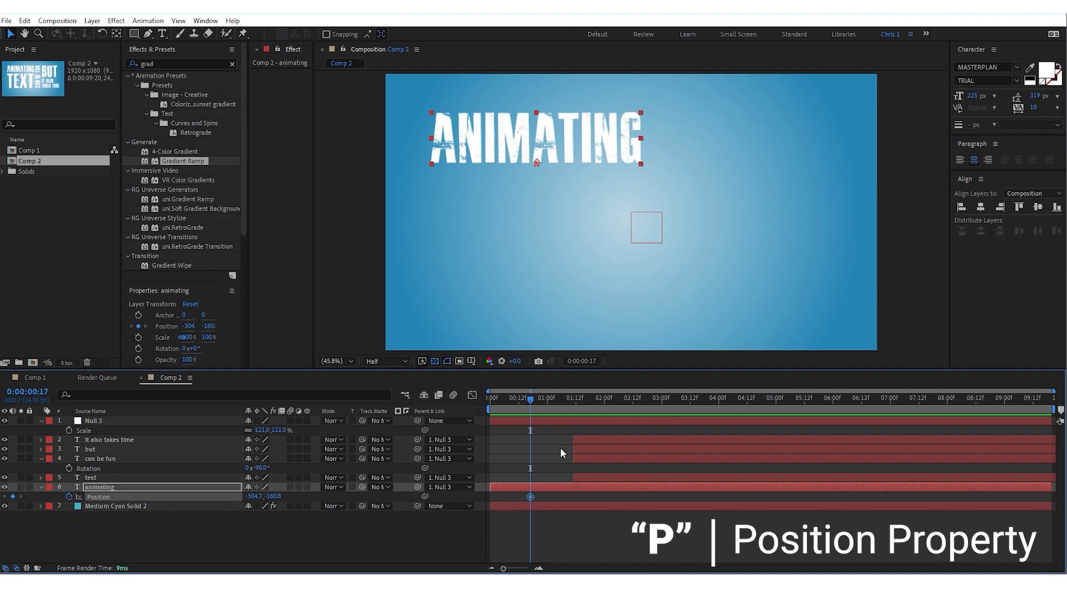
# At 0:00:00:05, move "animating" to the centre of the frame, at about 7, 95, for its starting Position keyframe
pyautogui.moveTo(530, 400); pyautogui.dragTo(501, 400)
pyautogui.moveTo(616, 124); pyautogui.dragTo(715, 216)
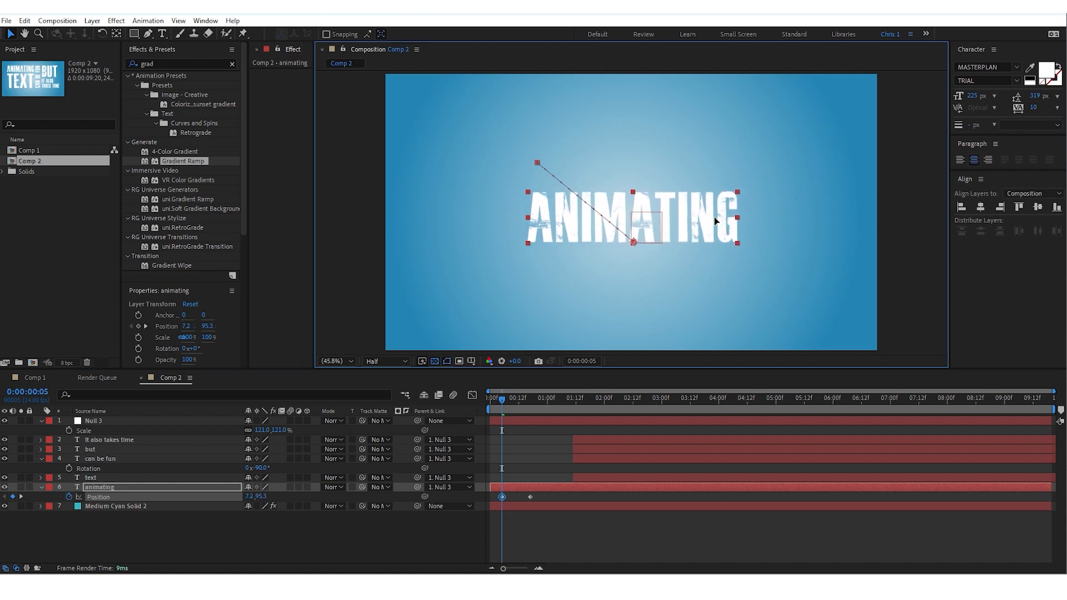
# Show the title/action safe guides, centre "animating" on them at about 5, 85, and preview the move
pyautogui.click(471, 360)
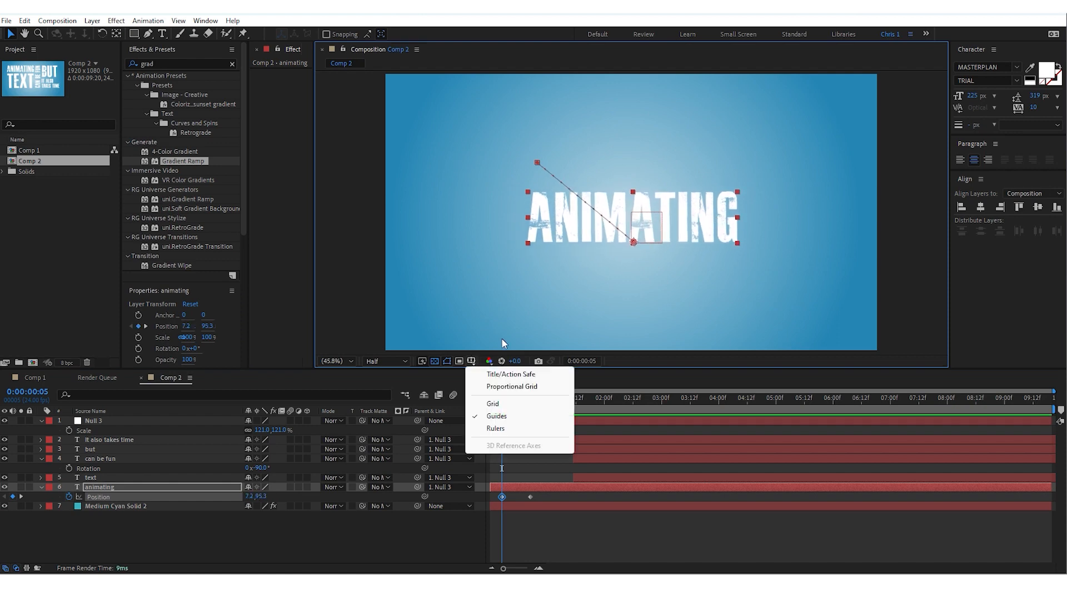
pyautogui.click(508, 374)
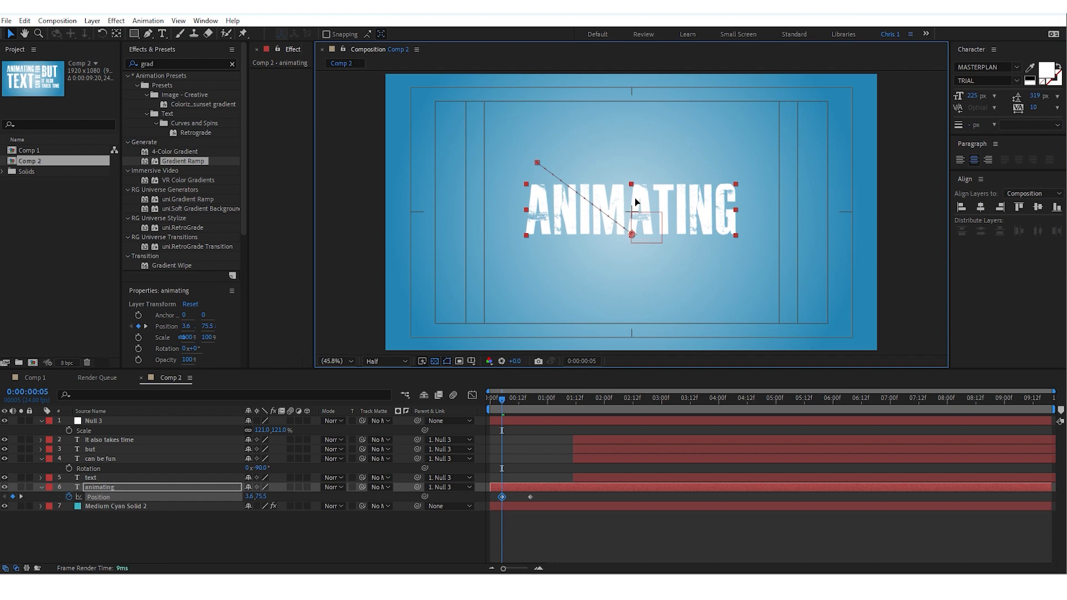
pyautogui.click(492, 402)
pyautogui.moveTo(491, 400); pyautogui.dragTo(484, 403)
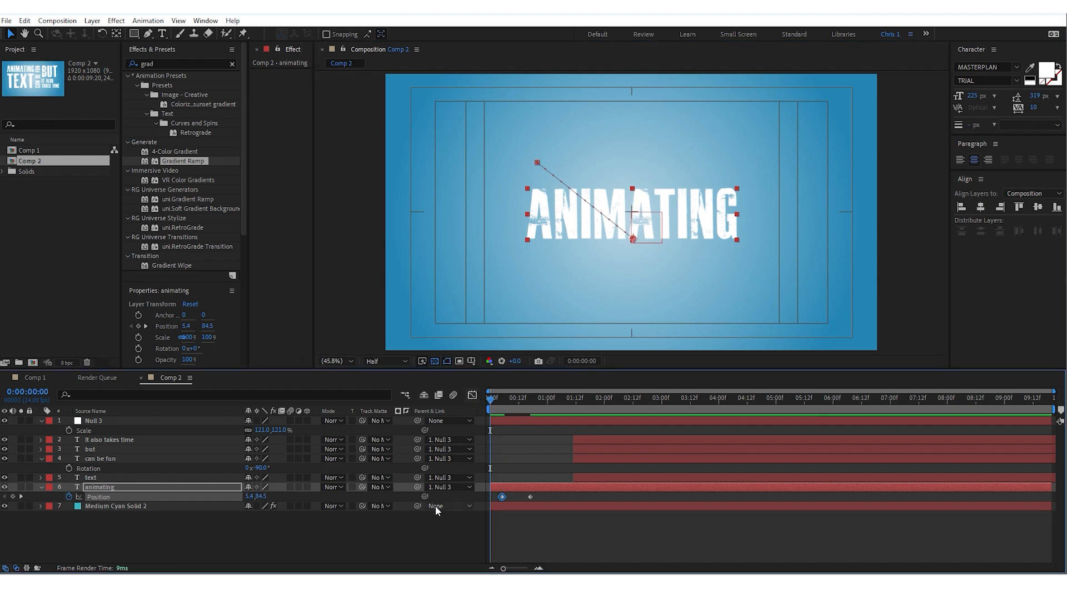
pyautogui.click(312, 516)
pyautogui.press('space')
pyautogui.press('space')
pyautogui.moveTo(497, 401); pyautogui.dragTo(503, 402)
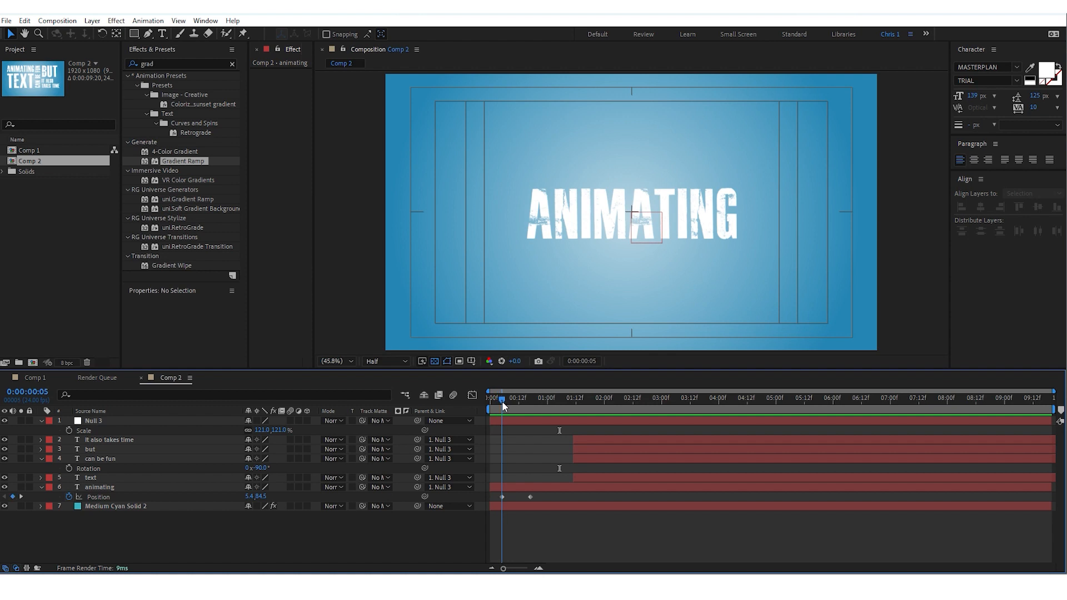
# Add a 100% Scale keyframe to the "animating" layer and place it at 0:00:00:17, aligned with the last Position keyframe
pyautogui.press('u')
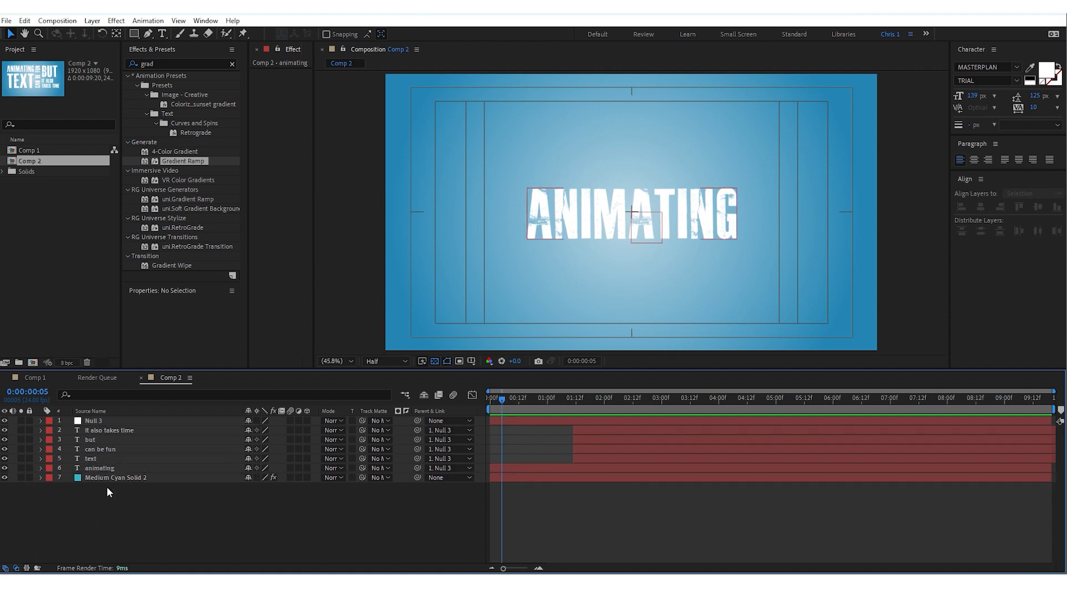
pyautogui.click(98, 469)
pyautogui.press('s')
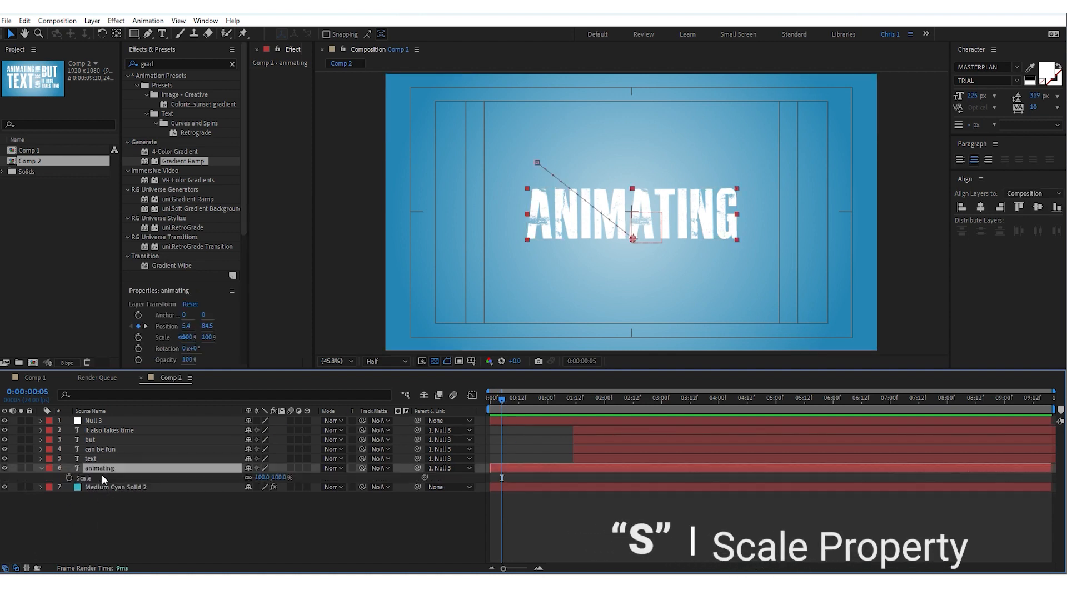
pyautogui.click(69, 477)
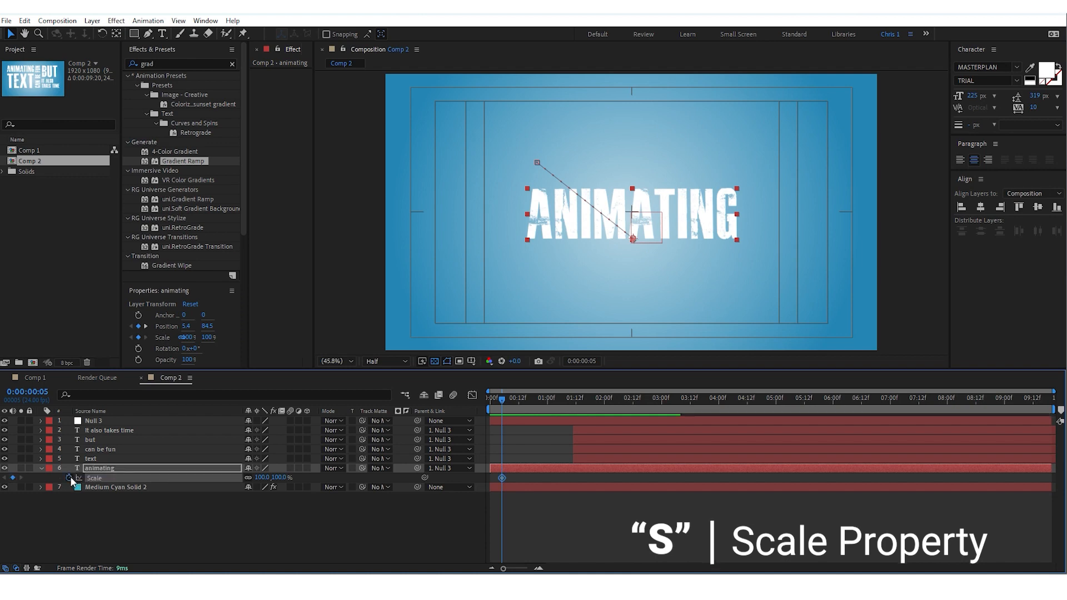
pyautogui.press('u')
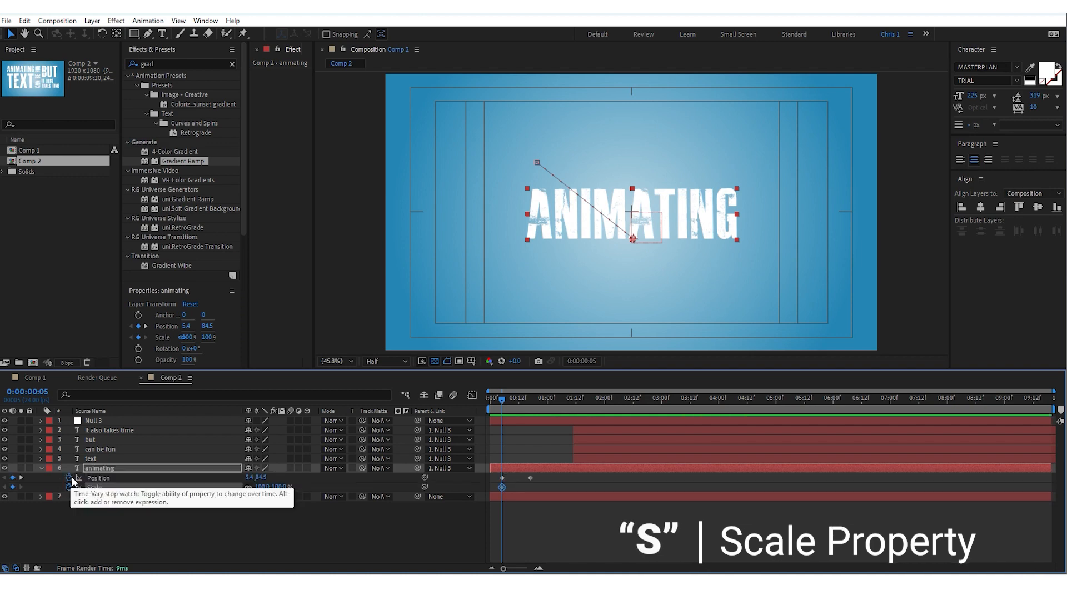
pyautogui.moveTo(502, 487); pyautogui.dragTo(531, 495)
pyautogui.moveTo(521, 406); pyautogui.dragTo(530, 478)
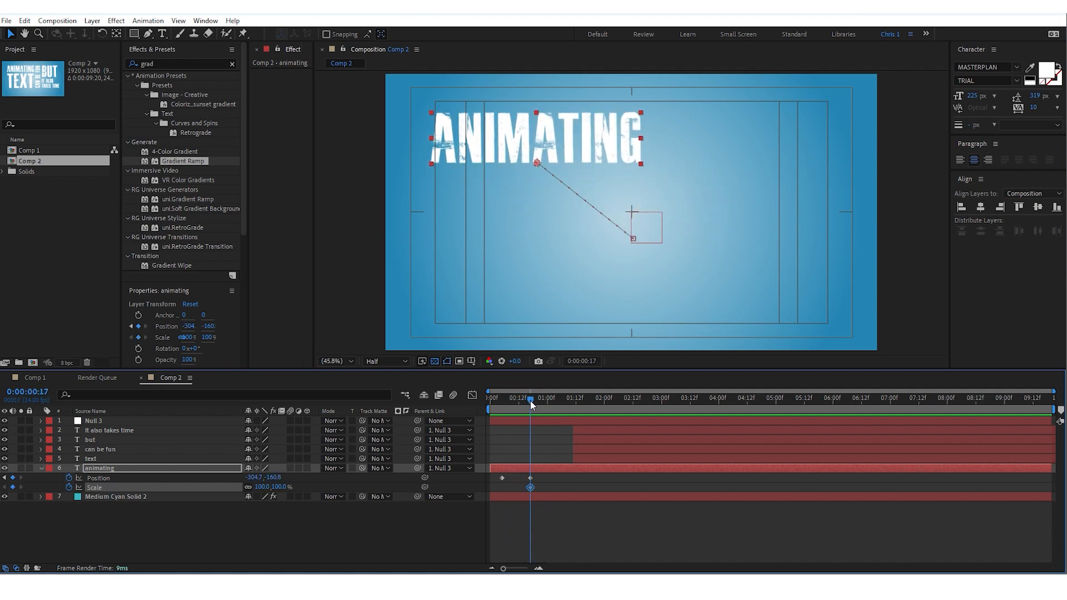
# At 0:00:00:05, set the Scale of "animating" to 170% for its starting keyframe and preview the animation
pyautogui.moveTo(531, 401); pyautogui.dragTo(498, 409)
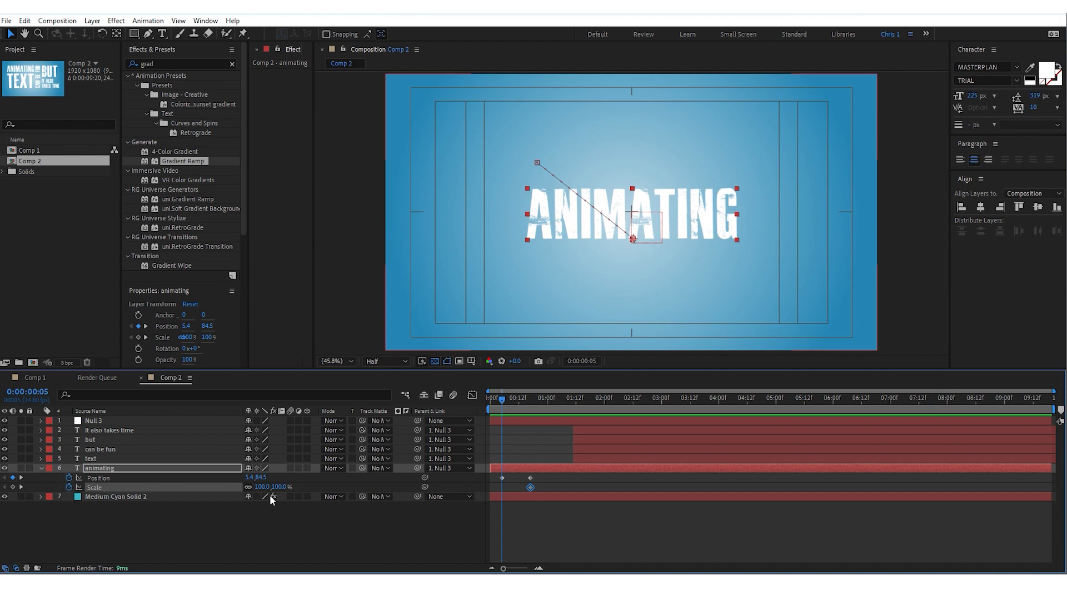
pyautogui.moveTo(257, 487); pyautogui.dragTo(297, 486)
pyautogui.press('space')
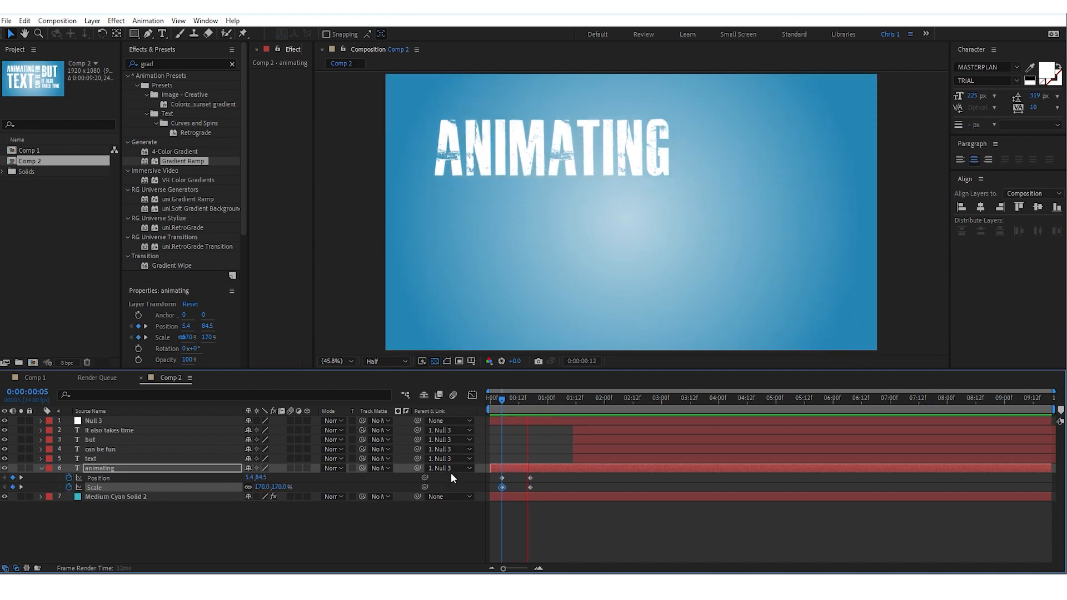
pyautogui.press('space')
# Move the starting Position and Scale keyframes of "animating" to about 0:00:00:11, and check the faster move by playback and scrubbing
pyautogui.moveTo(513, 474)
pyautogui.mouseDown()
pyautogui.moveTo(500, 492)
pyautogui.moveTo(517, 486)
pyautogui.mouseUp()
pyautogui.click(510, 399)
pyautogui.press('space')
pyautogui.press('space')
pyautogui.click(506, 400)
pyautogui.press('Home')
pyautogui.press('space')
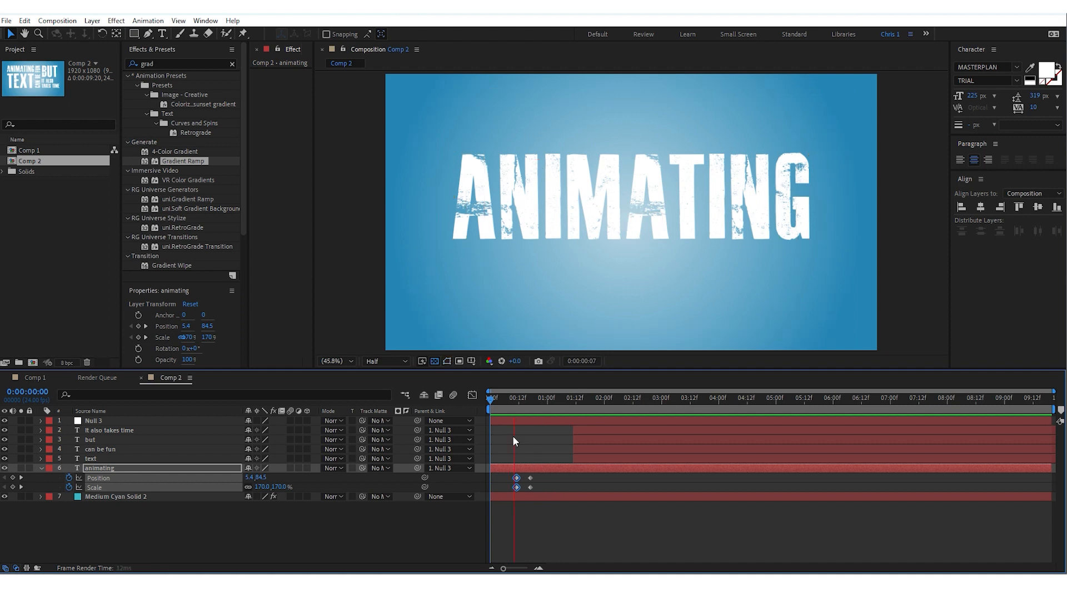
pyautogui.press('space')
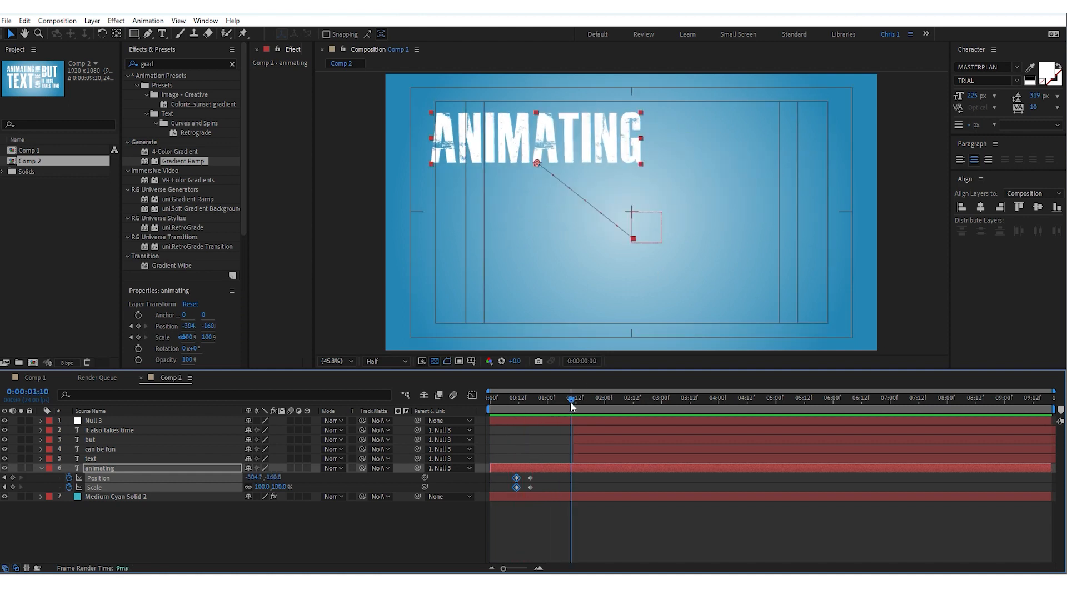
pyautogui.moveTo(570, 401); pyautogui.dragTo(578, 400)
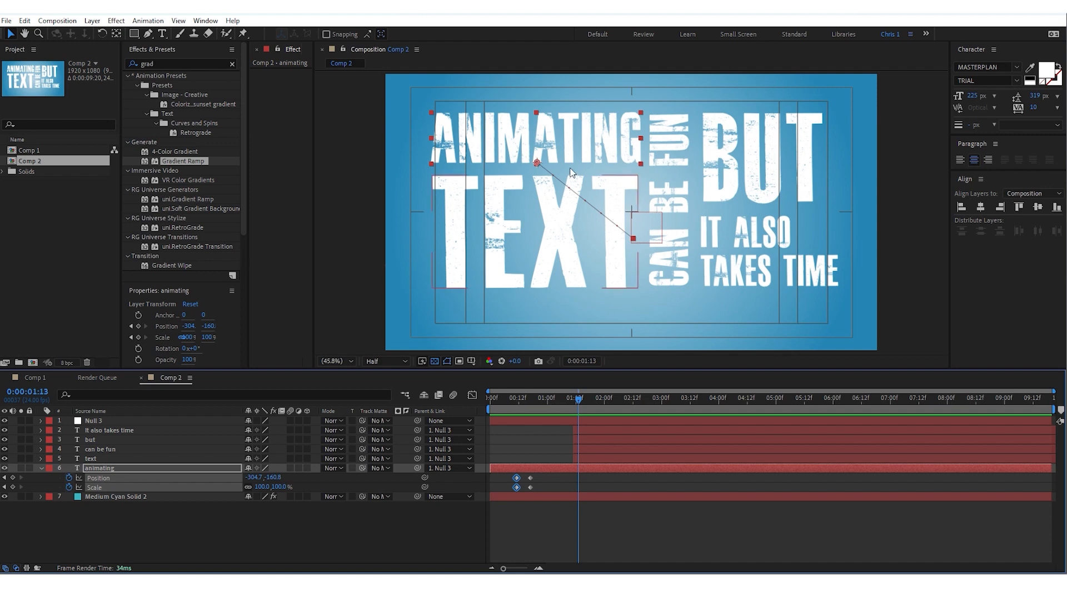
pyautogui.moveTo(525, 399); pyautogui.dragTo(502, 409)
pyautogui.press('space')
pyautogui.press('space')
# Select the "animating" layer, clear the effects search and browse the Animate In text animation presets
pyautogui.click(280, 535)
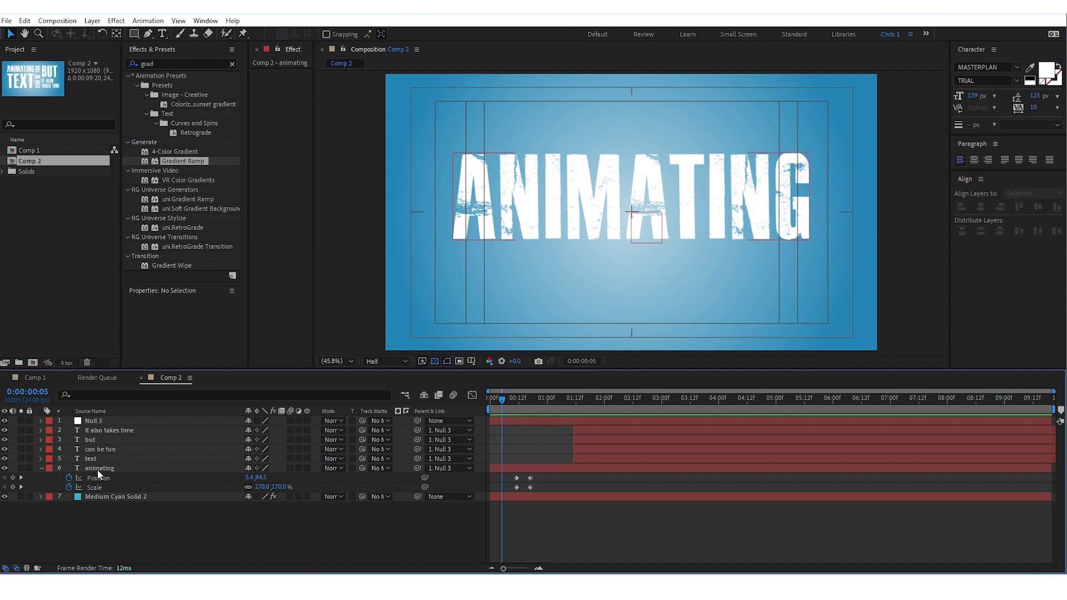
pyautogui.click(97, 468)
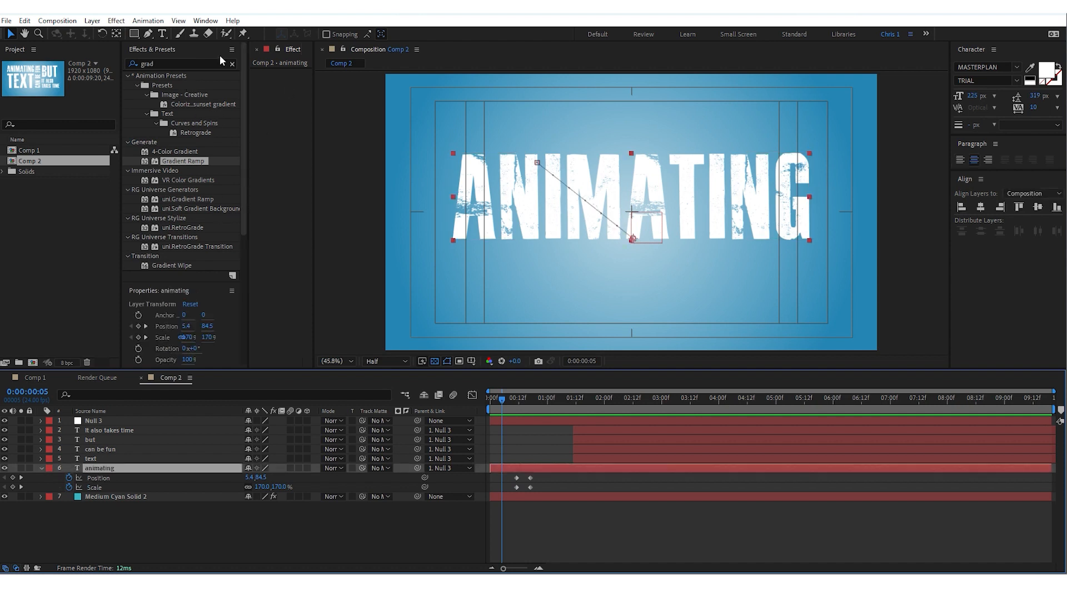
pyautogui.click(232, 64)
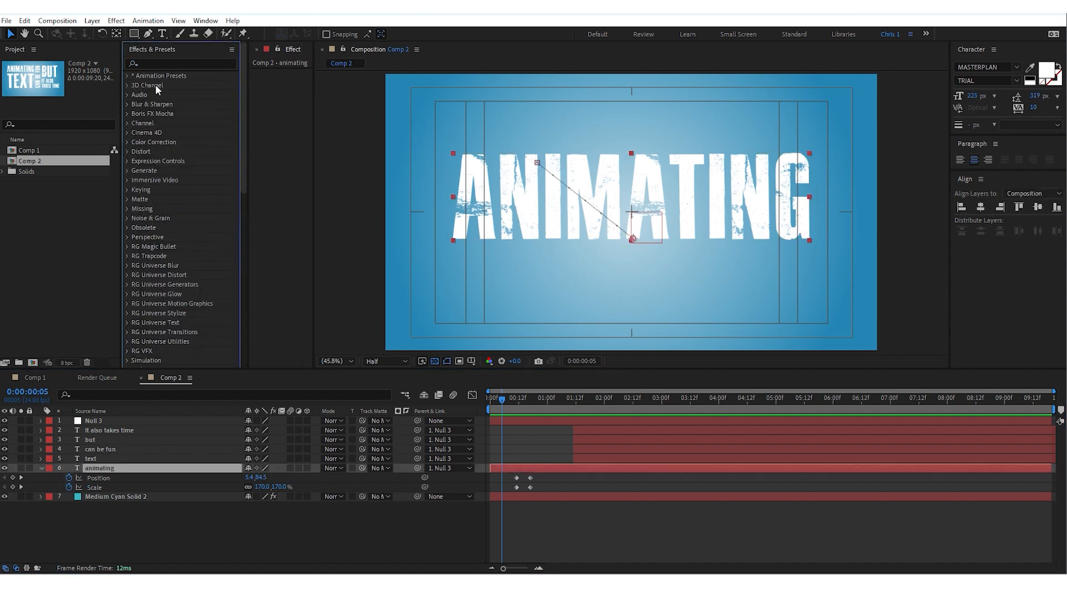
pyautogui.click(126, 75)
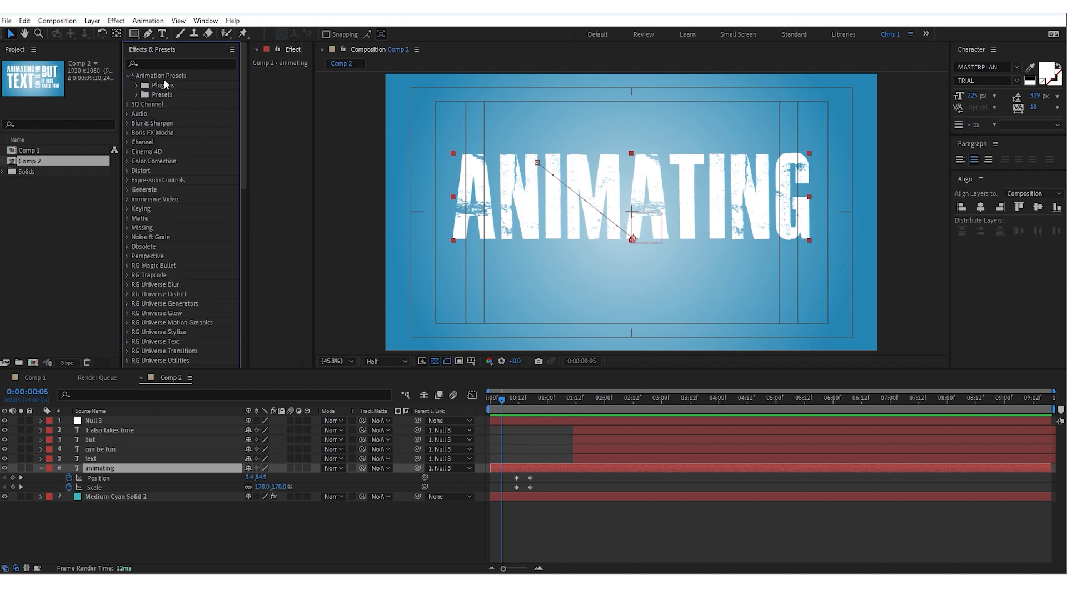
pyautogui.click(136, 95)
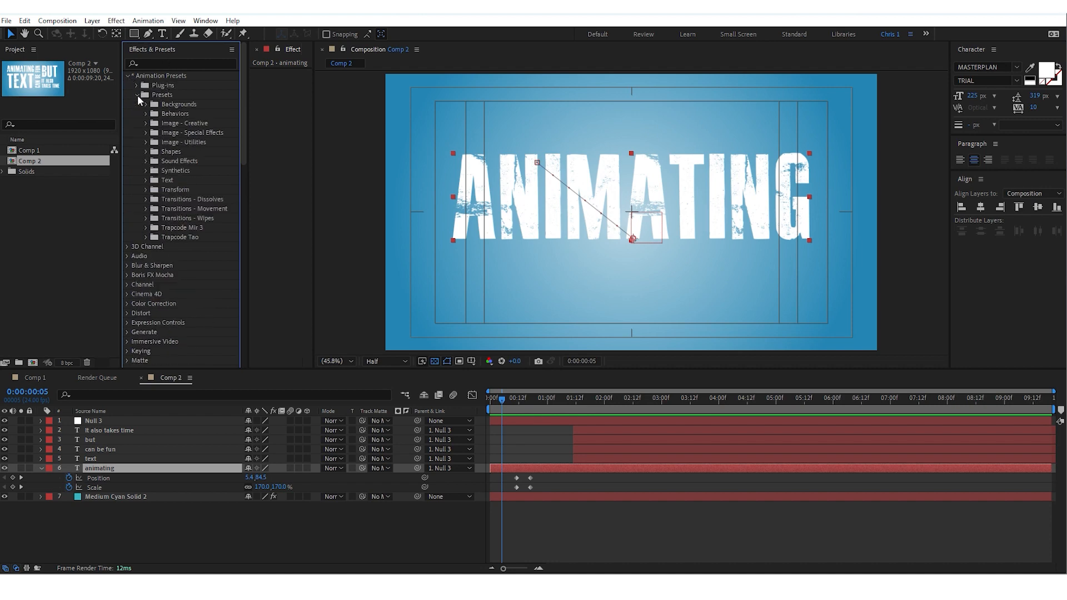
pyautogui.click(147, 181)
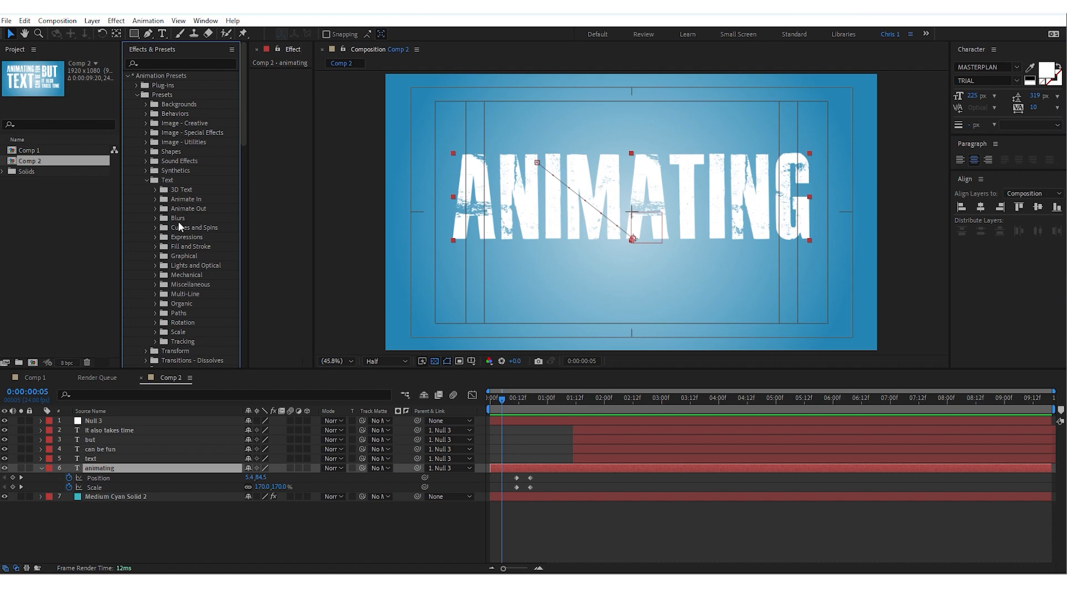
pyautogui.click(155, 199)
pyautogui.scroll(-8, 196, 227)
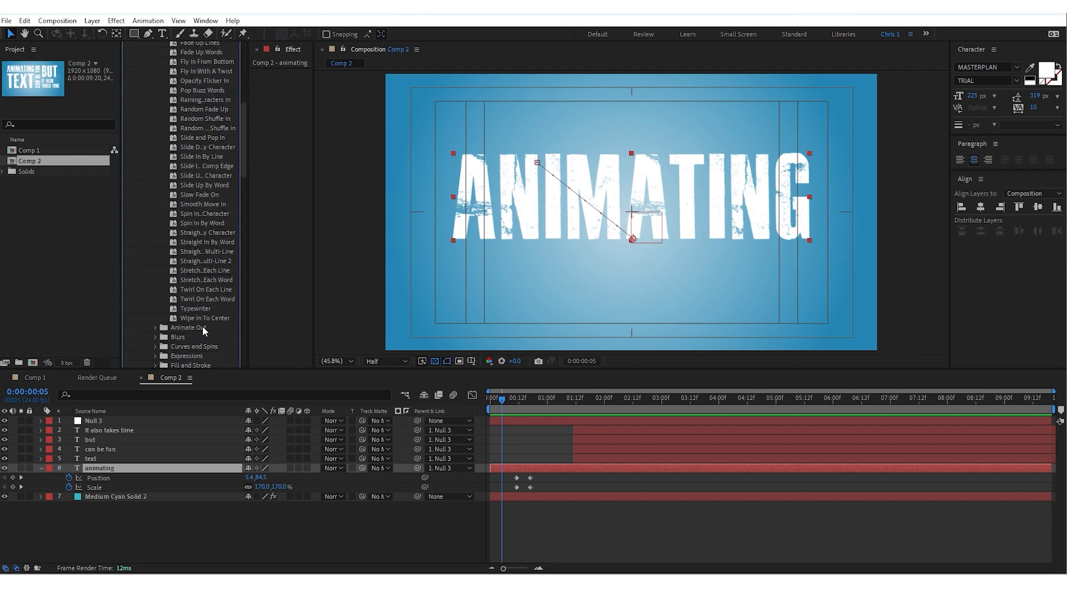
pyautogui.scroll(3, 199, 244)
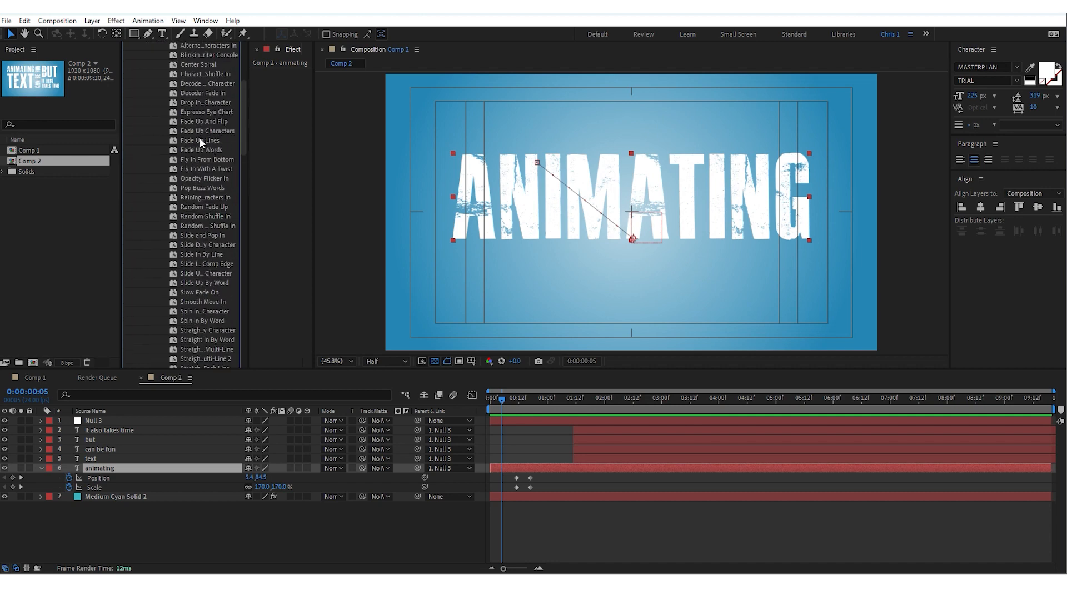
# Try the Fade Up Words preset on "animating", preview it from the start of the composition, and undo it
pyautogui.click(200, 149)
pyautogui.doubleClick(178, 148)
pyautogui.moveTo(502, 400)
pyautogui.mouseDown()
pyautogui.moveTo(539, 408)
pyautogui.moveTo(491, 408)
pyautogui.mouseUp()
pyautogui.press('space')
pyautogui.press('space')
pyautogui.hotkey('ctrl', 'z')
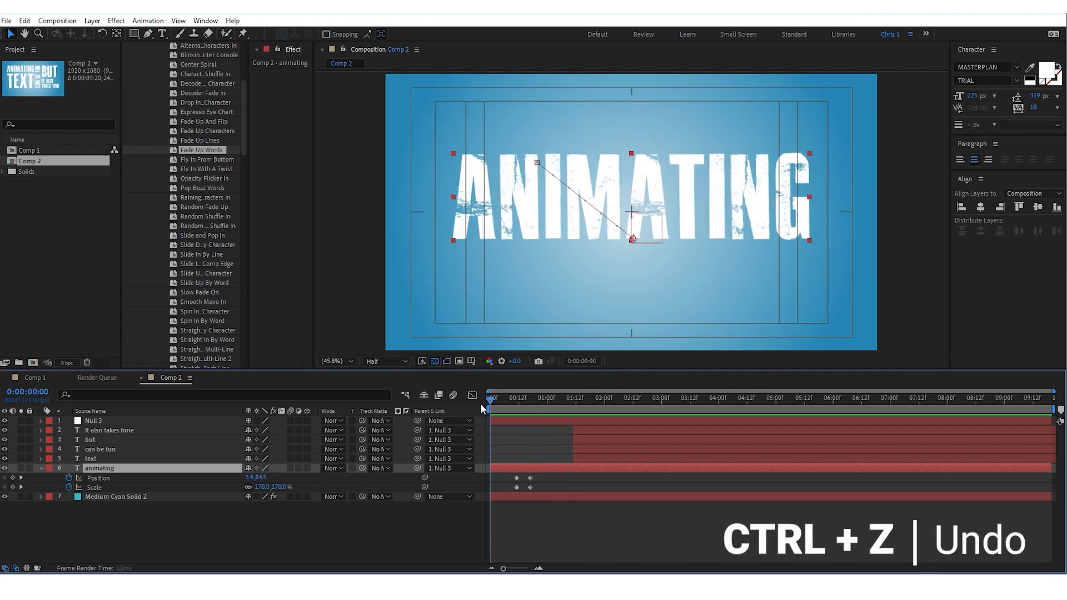
# Try the Characters Shuffle In preset on "animating" at 0:00:00:00 and preview the result
pyautogui.scroll(4, 191, 127)
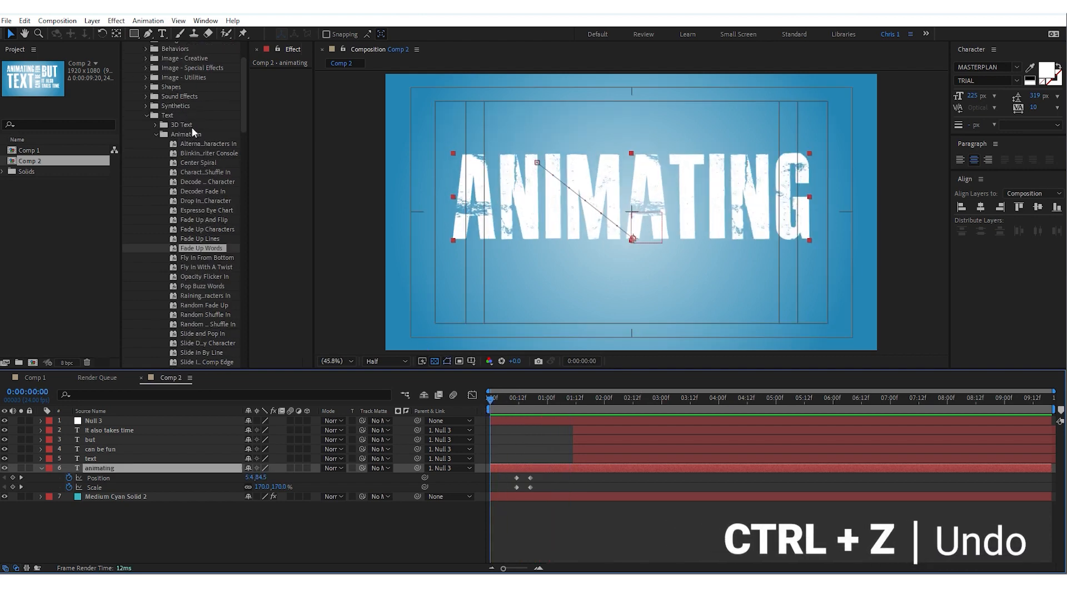
pyautogui.doubleClick(191, 176)
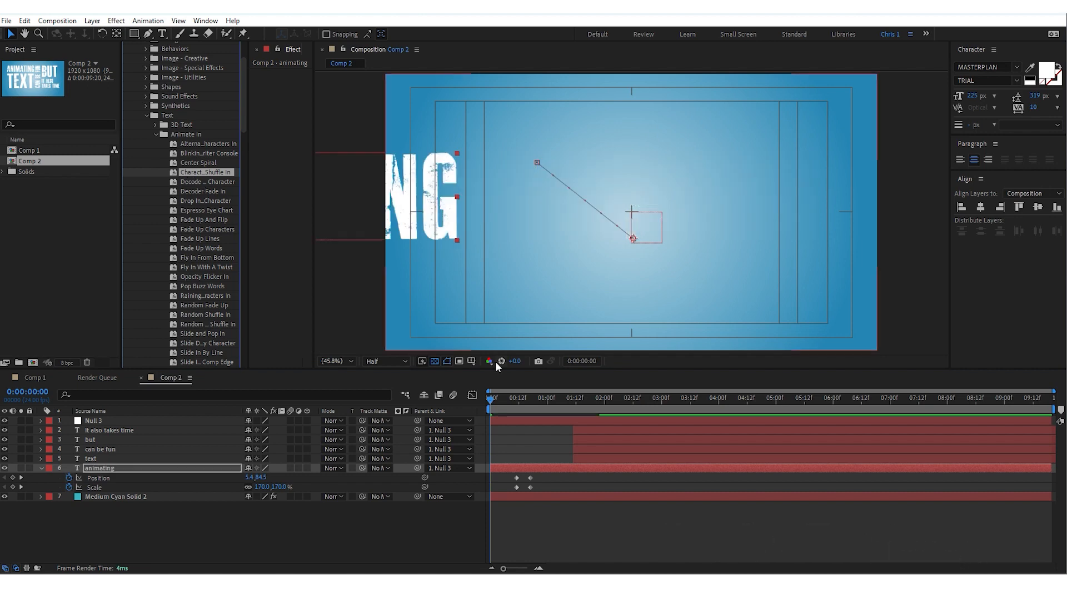
pyautogui.press('space')
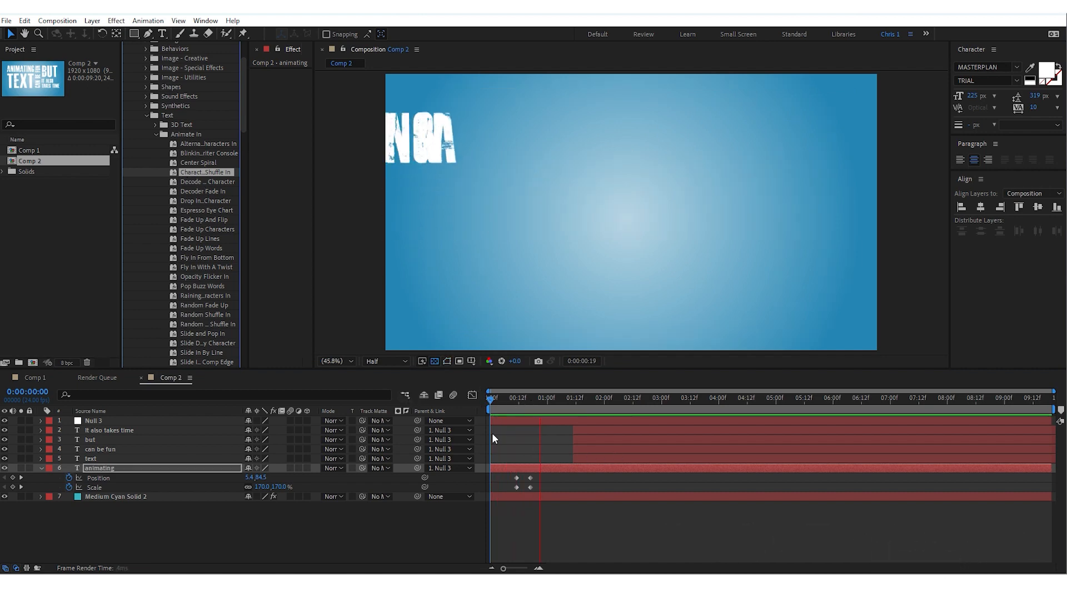
pyautogui.press('space')
pyautogui.moveTo(525, 398); pyautogui.dragTo(521, 421)
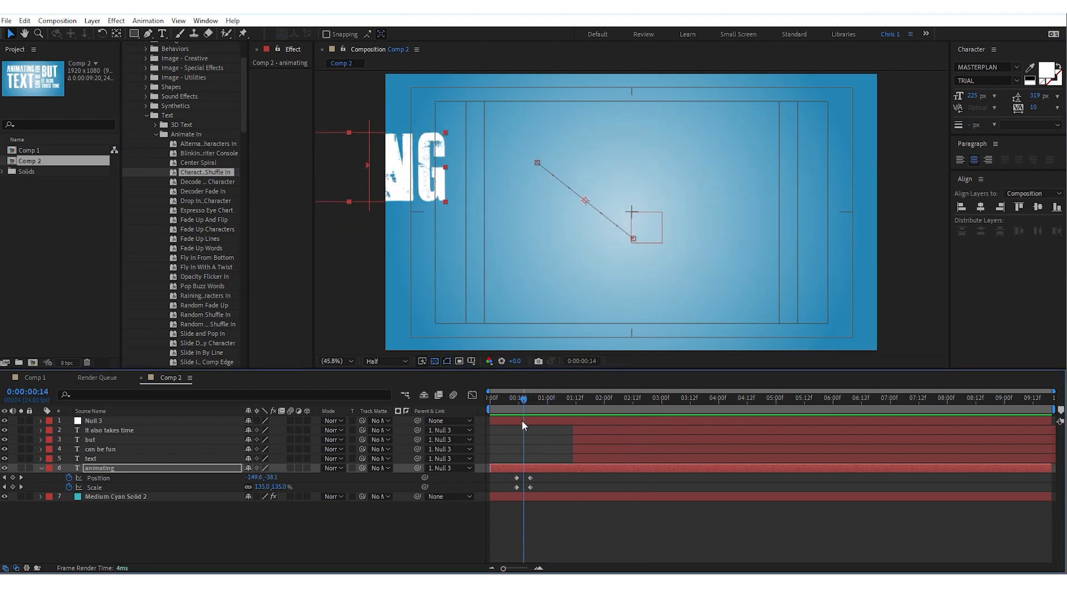
pyautogui.press('Home')
# Apply the Typewriter preset to "animating" at 0:00:00:00 and reveal the layer's keyframed properties
pyautogui.scroll(-7, 195, 309)
pyautogui.click(191, 309)
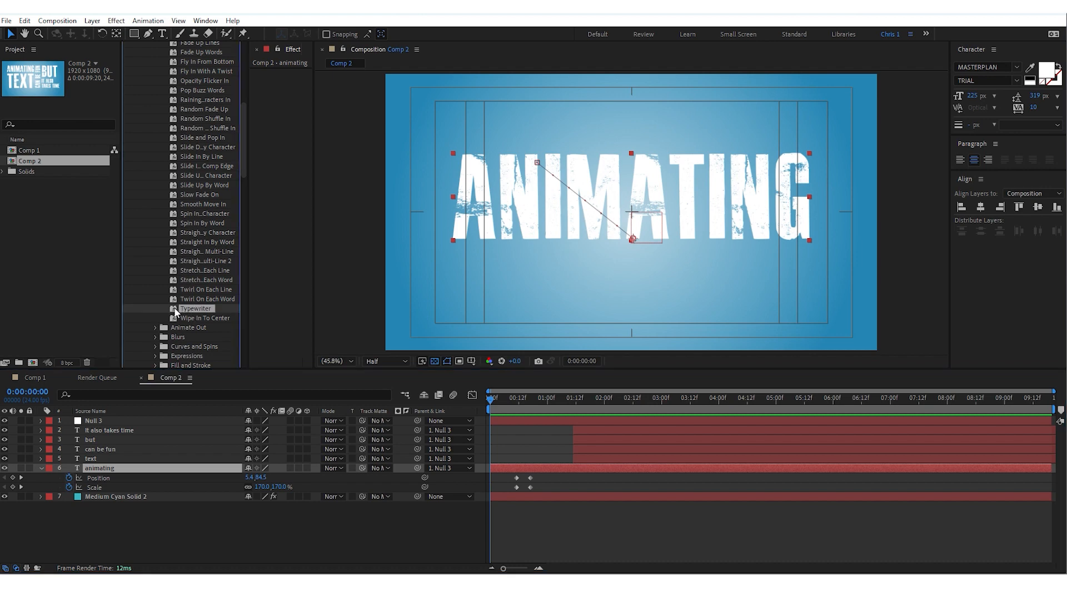
pyautogui.doubleClick(175, 310)
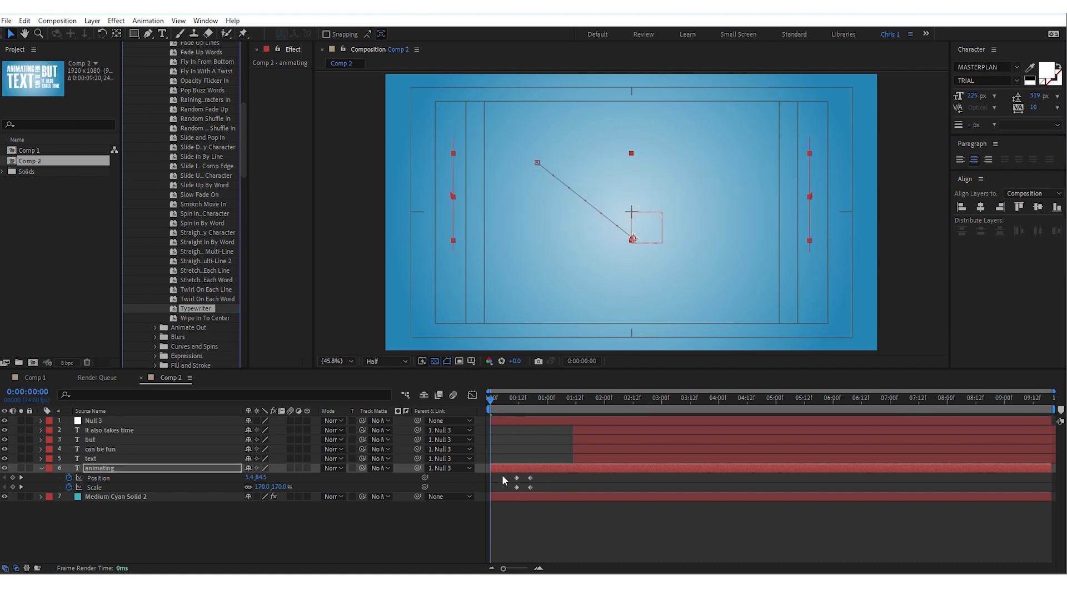
pyautogui.click(41, 468)
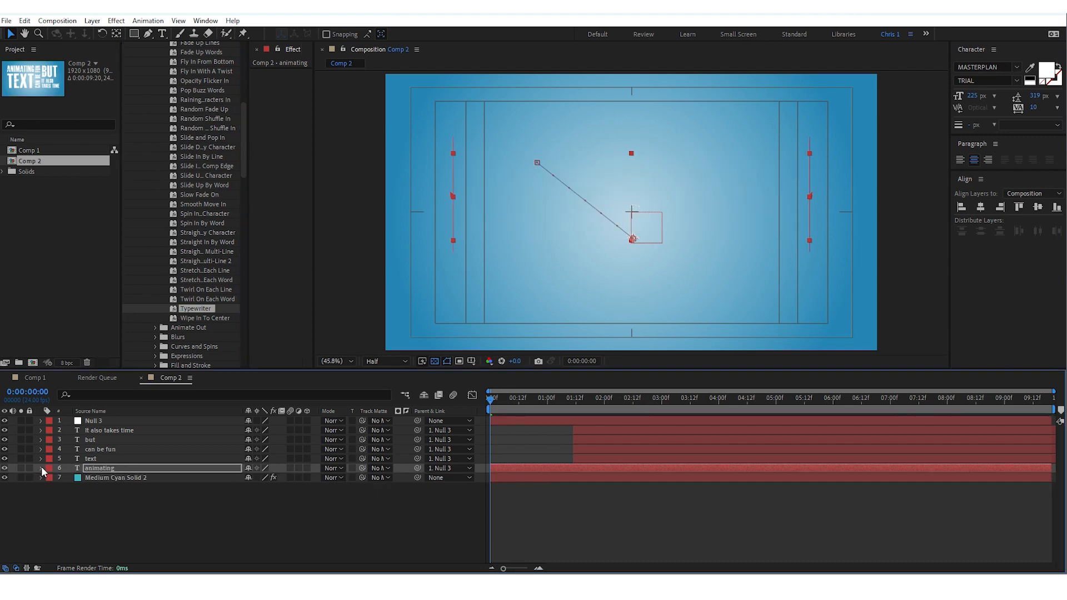
pyautogui.click(41, 468)
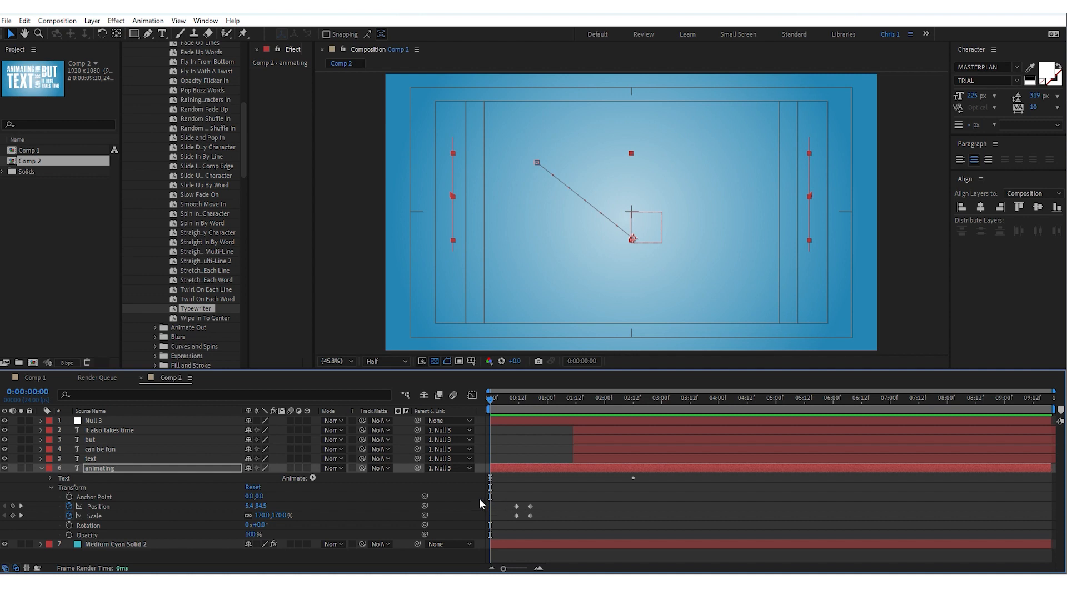
pyautogui.press('u')
# Move the ending Range Selector Start keyframe of "animating" to about 0:00:00:10 and preview the typing effect
pyautogui.click(489, 488)
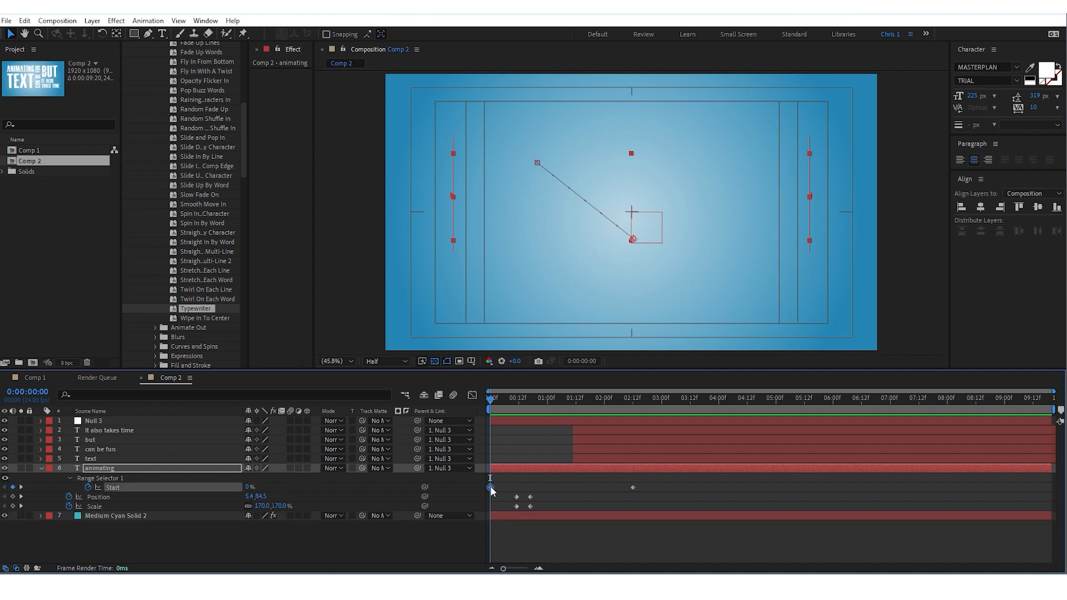
pyautogui.click(633, 487)
pyautogui.click(491, 487)
pyautogui.press('space')
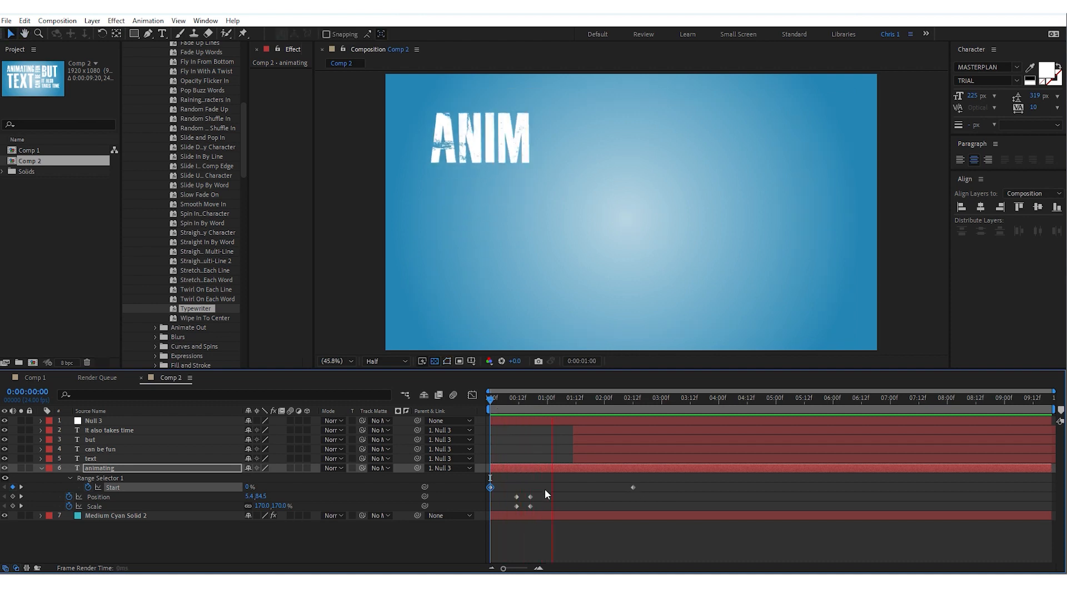
pyautogui.press('space')
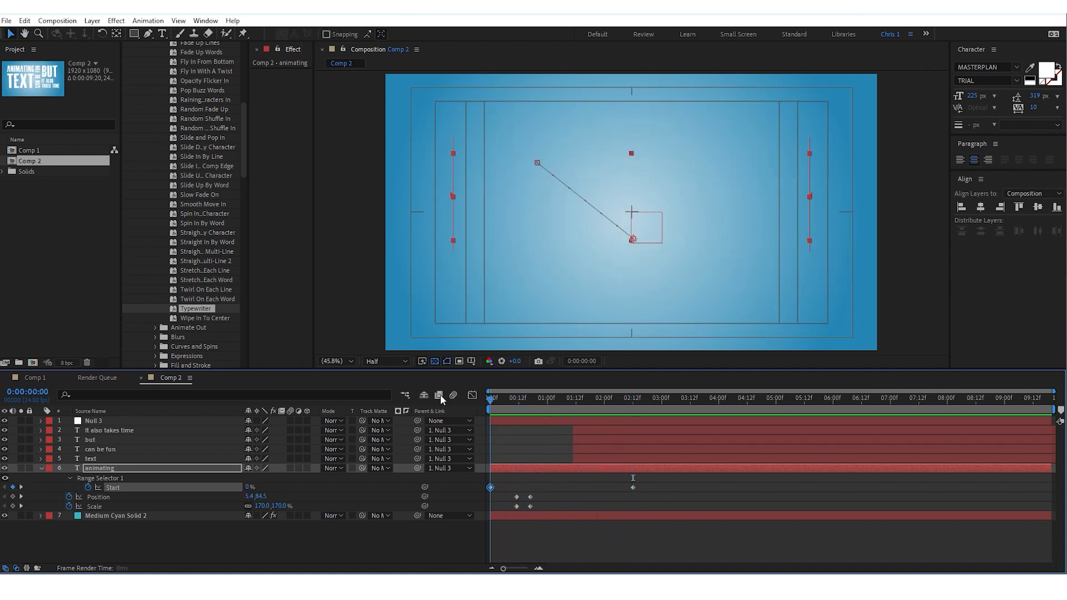
pyautogui.moveTo(633, 487); pyautogui.dragTo(515, 489)
pyautogui.press('space')
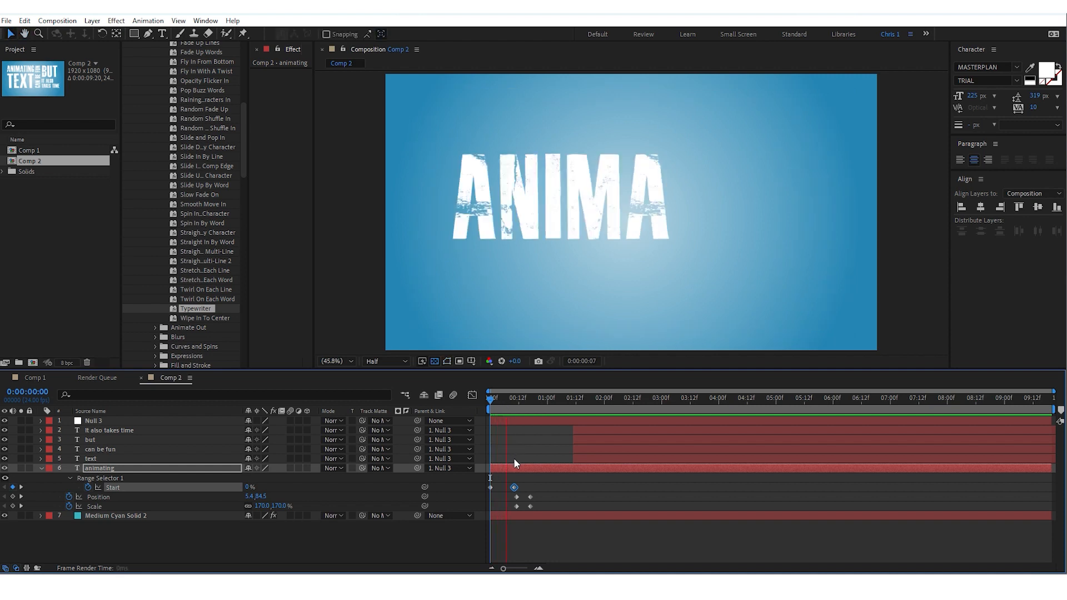
# Shift the Position and Scale keyframes of "animating" to begin at about 0:00:01:00 and preview from the start of the composition
pyautogui.press('space')
pyautogui.moveTo(547, 496)
pyautogui.mouseDown()
pyautogui.moveTo(505, 508)
pyautogui.moveTo(548, 500)
pyautogui.mouseUp()
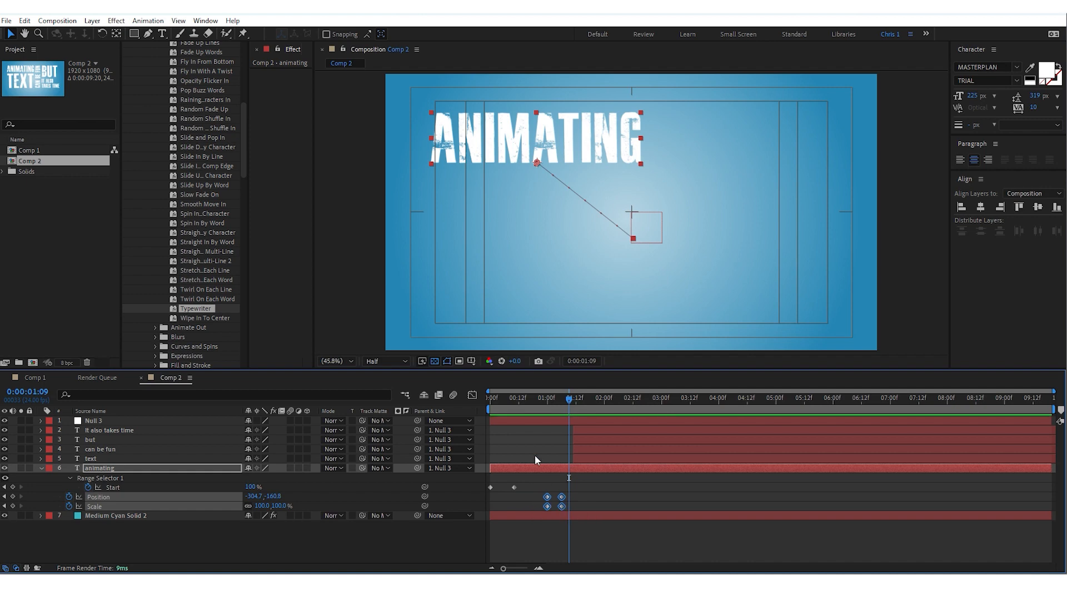
pyautogui.click(517, 399)
pyautogui.press('Home')
pyautogui.press('space')
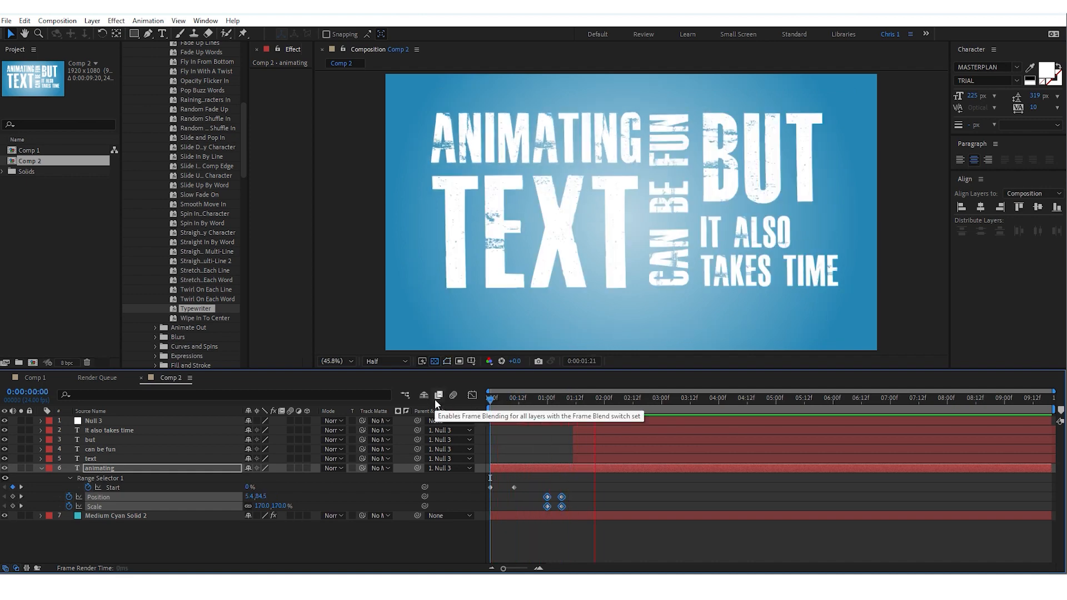
pyautogui.press('space')
# Move the ending Range Selector Start keyframe of "animating" to about 0:00:00:18 and preview the typing effect
pyautogui.moveTo(515, 487); pyautogui.dragTo(533, 487)
pyautogui.press('space')
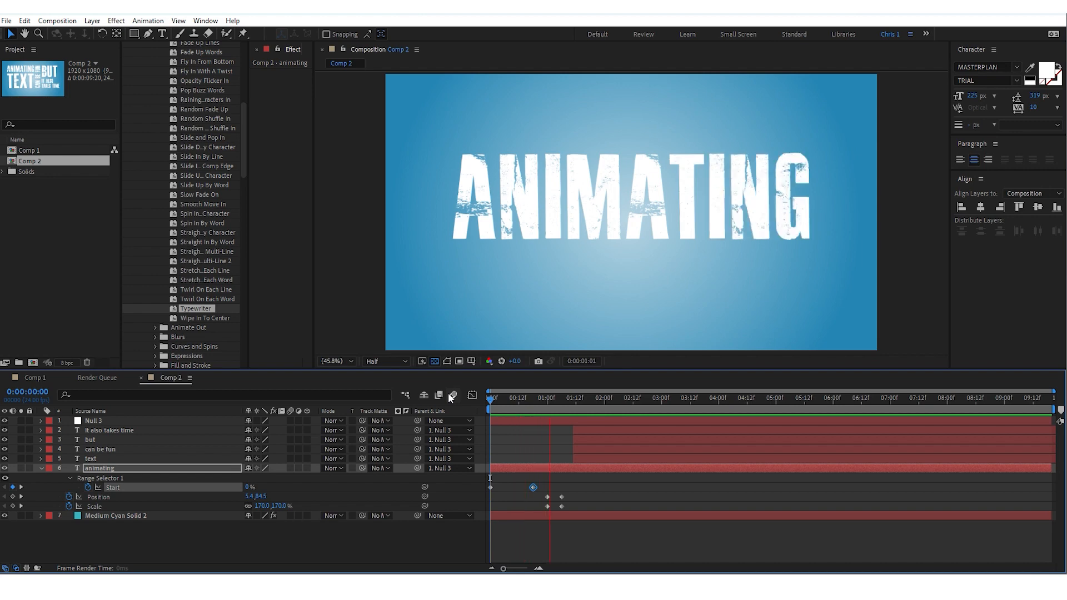
pyautogui.press('space')
# Apply Easy Ease to all Position and Scale keyframes of "animating" and preview the move
pyautogui.moveTo(576, 490); pyautogui.dragTo(538, 522)
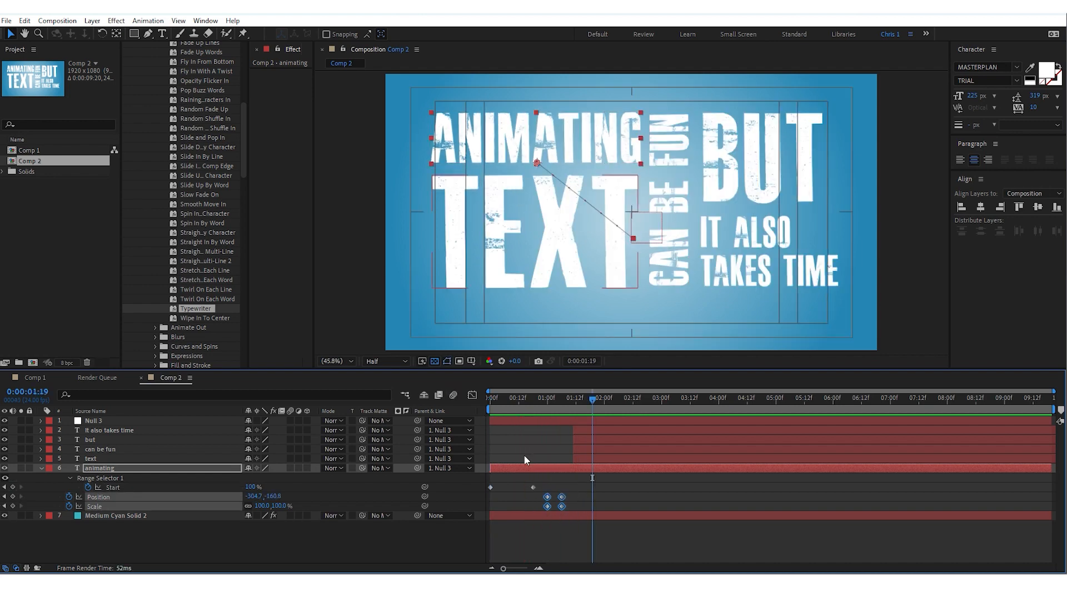
pyautogui.press('F9')
pyautogui.press('space')
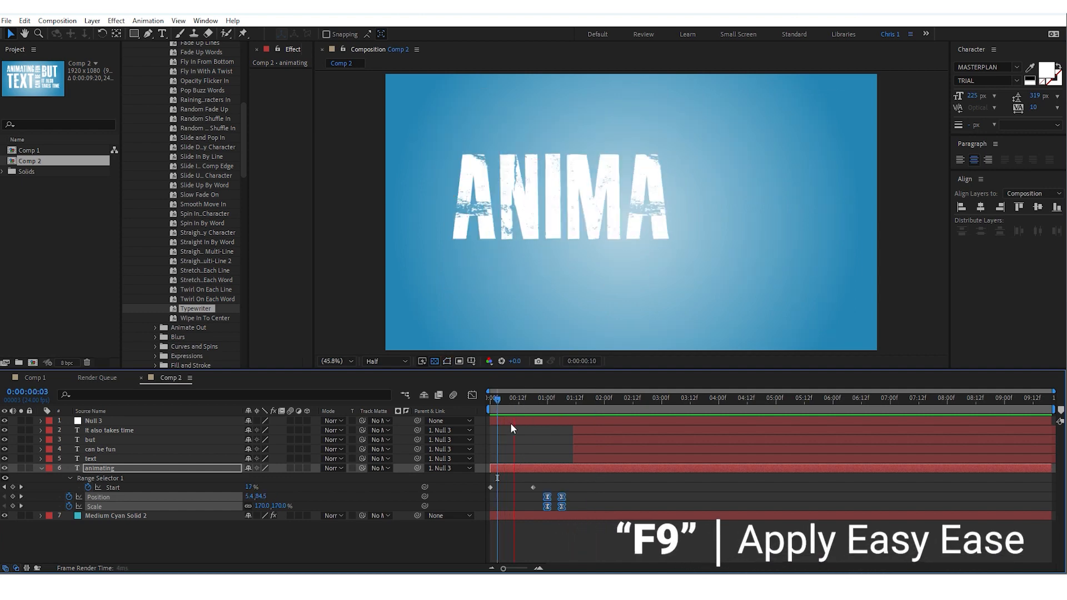
pyautogui.moveTo(540, 399); pyautogui.dragTo(546, 405)
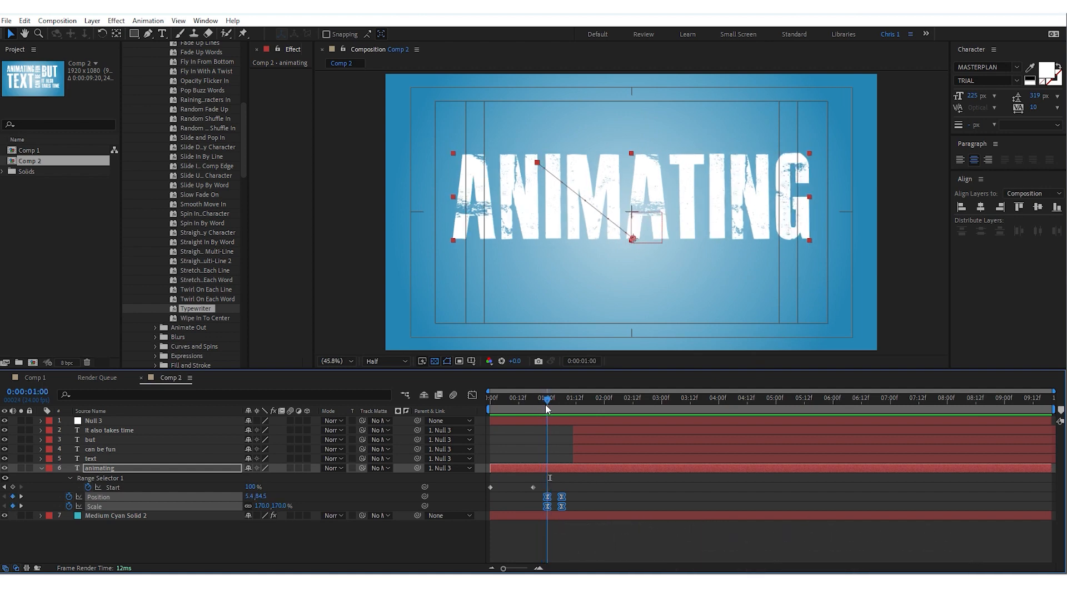
pyautogui.press('space')
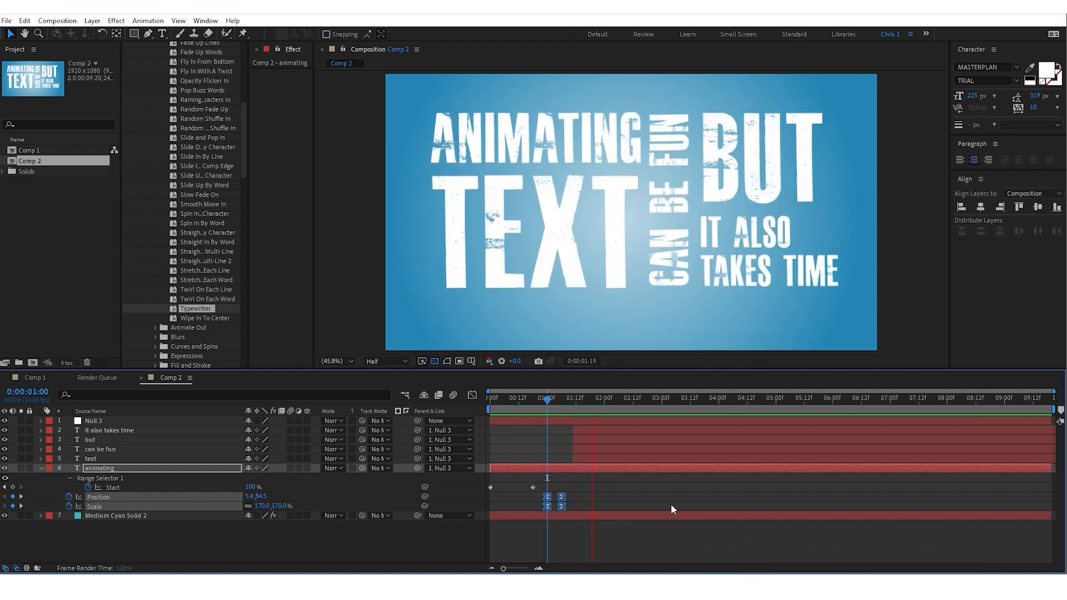
pyautogui.press('space')
# Move the ending Position and Scale keyframes of "animating" to 0:00:01:10 and preview the slower move
pyautogui.moveTo(564, 492); pyautogui.dragTo(561, 497)
pyautogui.moveTo(566, 504)
pyautogui.mouseDown()
pyautogui.moveTo(558, 510)
pyautogui.moveTo(572, 497)
pyautogui.mouseUp()
pyautogui.moveTo(549, 401); pyautogui.dragTo(492, 416)
pyautogui.press('space')
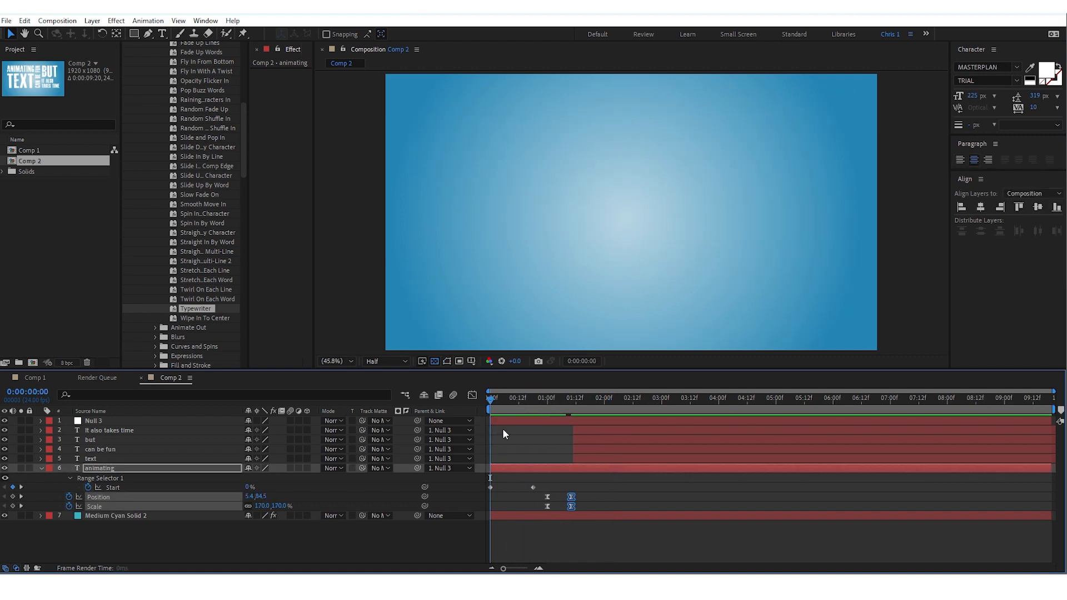
pyautogui.press('space')
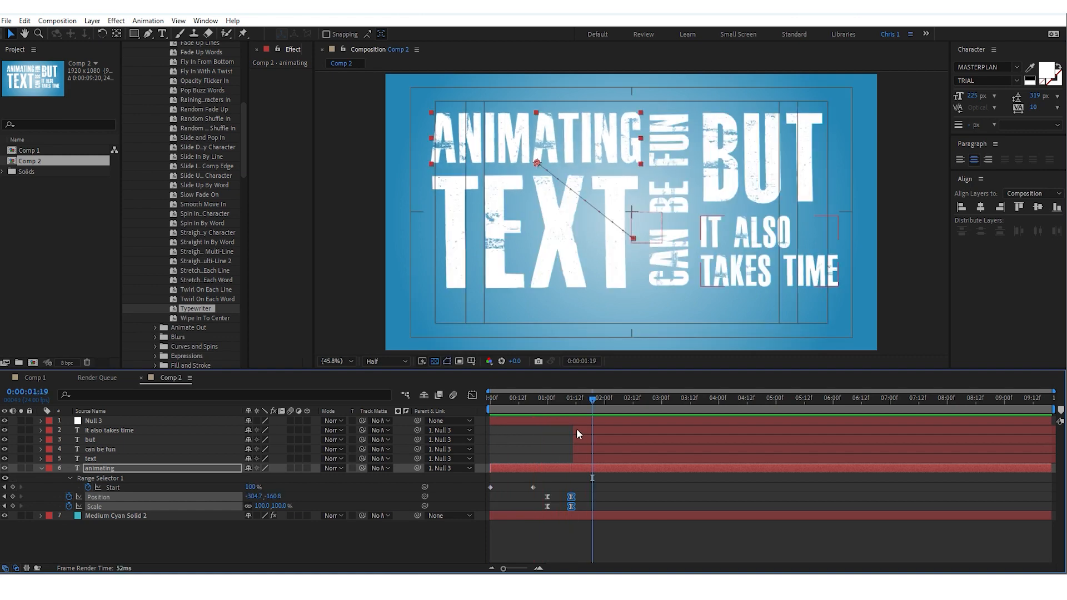
pyautogui.moveTo(588, 414)
pyautogui.mouseDown()
pyautogui.moveTo(560, 416)
pyautogui.moveTo(578, 416)
pyautogui.moveTo(575, 404)
pyautogui.mouseUp()
pyautogui.press('space')
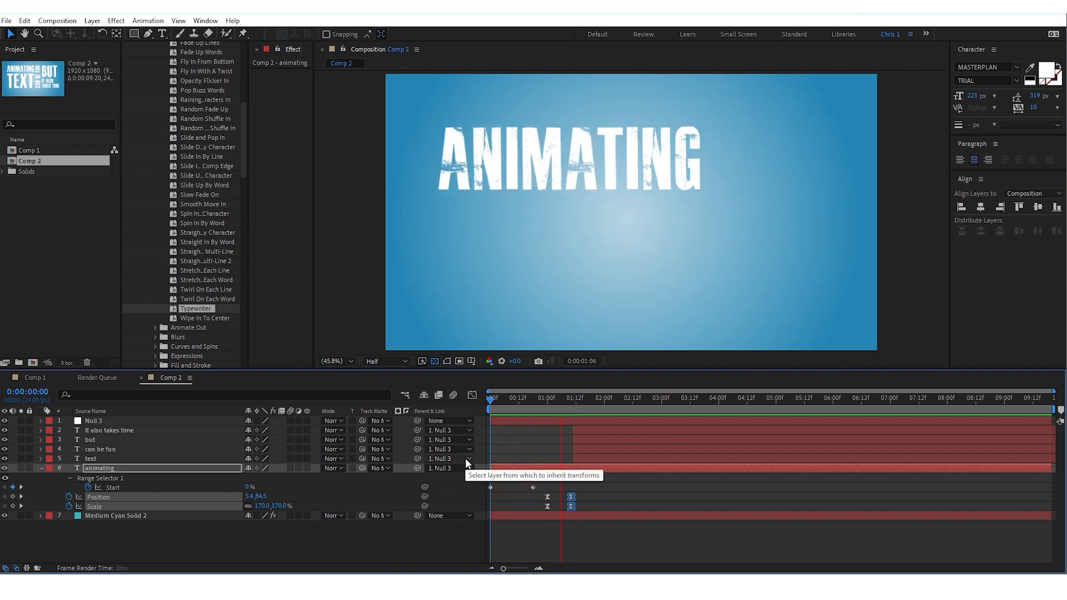
pyautogui.press('space')
# Shift the layers "it also takes time", "but", "can be fun" and "text" together to start at about 0:00:03:22
pyautogui.click(583, 429)
pyautogui.keyDown('shift'); pyautogui.click(580, 456); pyautogui.keyUp('shift')
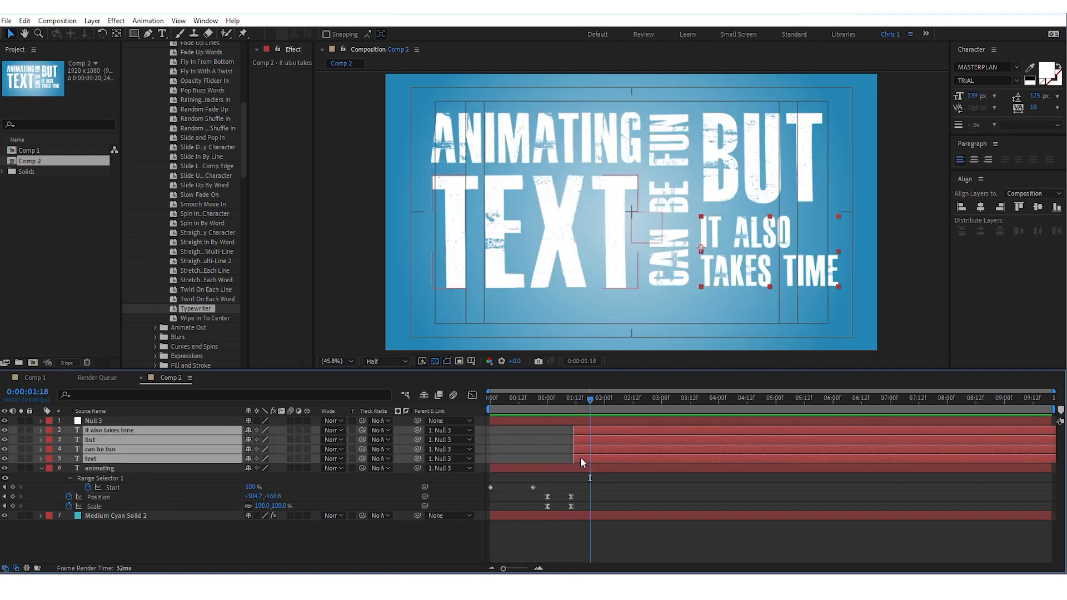
pyautogui.moveTo(581, 455); pyautogui.dragTo(723, 462)
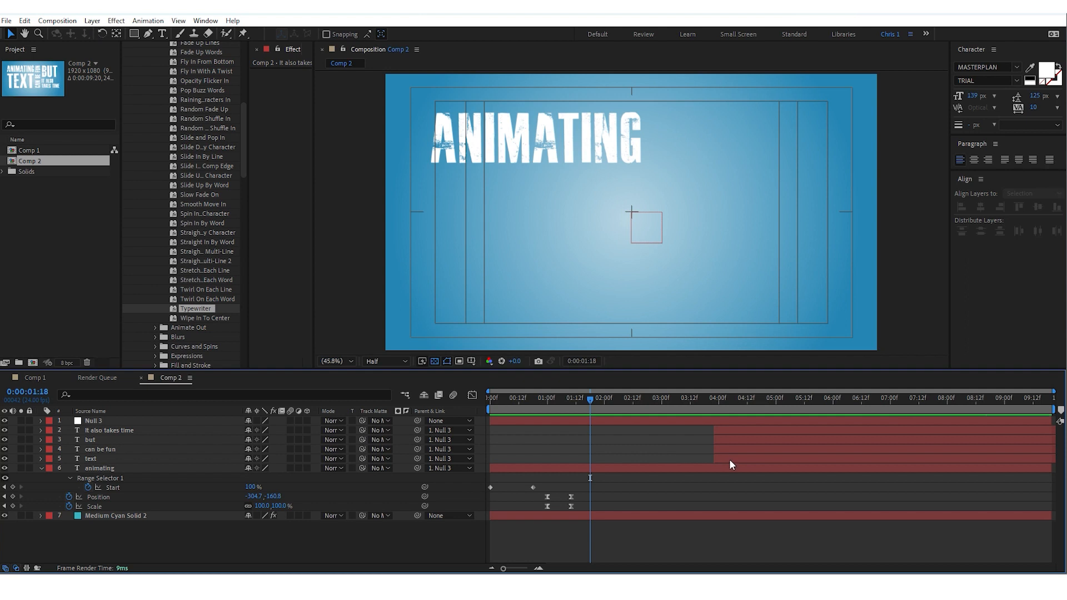
# Bring only the "text" layer back to start at 0:00:01:07, previewing its entrance against the "animating" move
pyautogui.click(729, 459)
pyautogui.hotkey('ctrl', 't')
pyautogui.moveTo(720, 457); pyautogui.dragTo(587, 468)
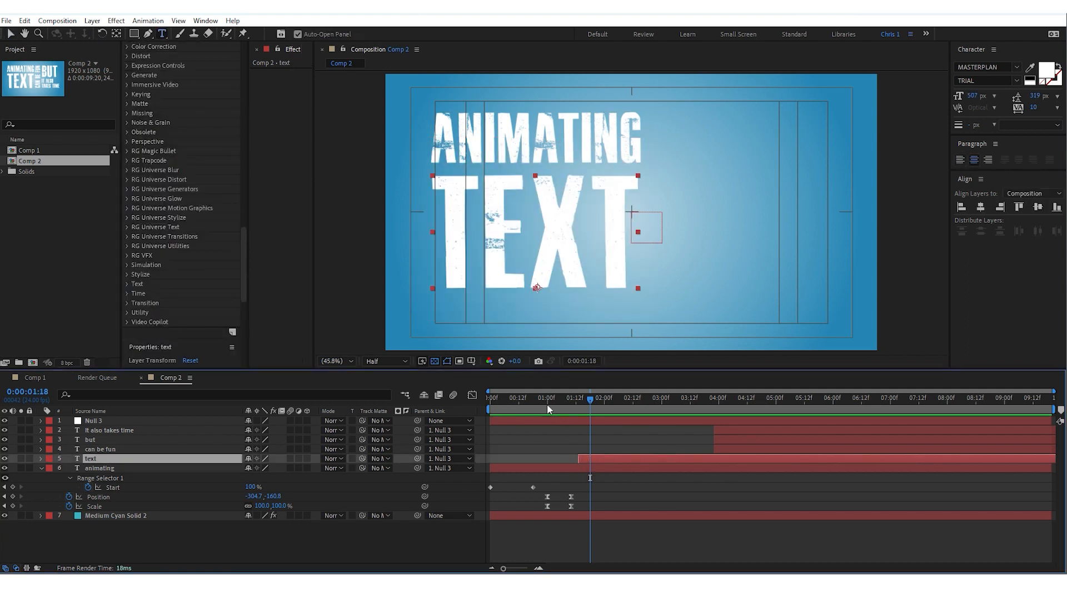
pyautogui.moveTo(544, 401); pyautogui.dragTo(411, 402)
pyautogui.press('space')
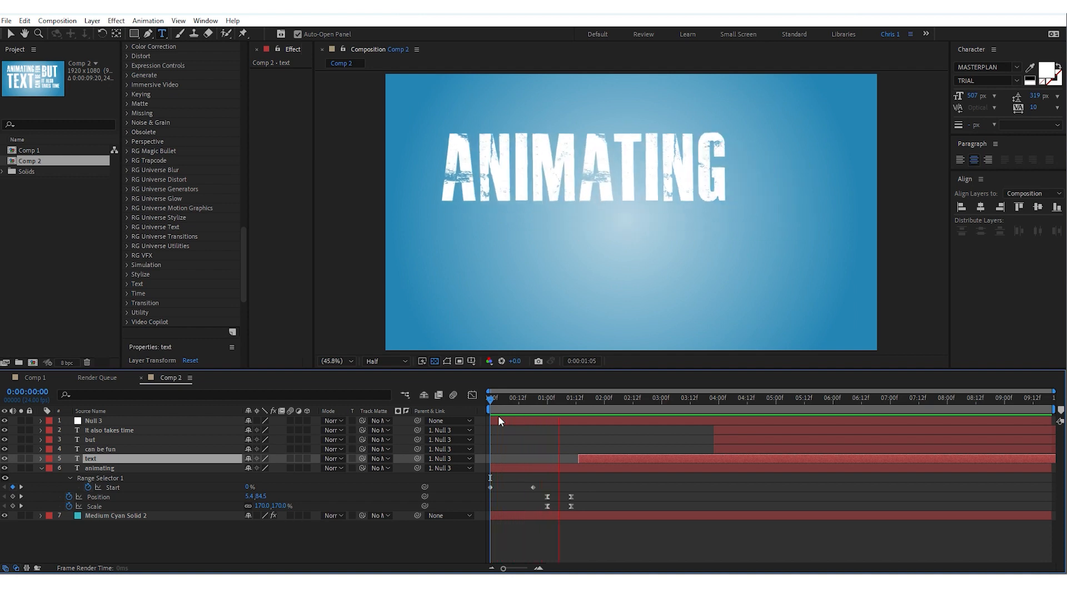
pyautogui.press('space')
pyautogui.moveTo(594, 464); pyautogui.dragTo(580, 462)
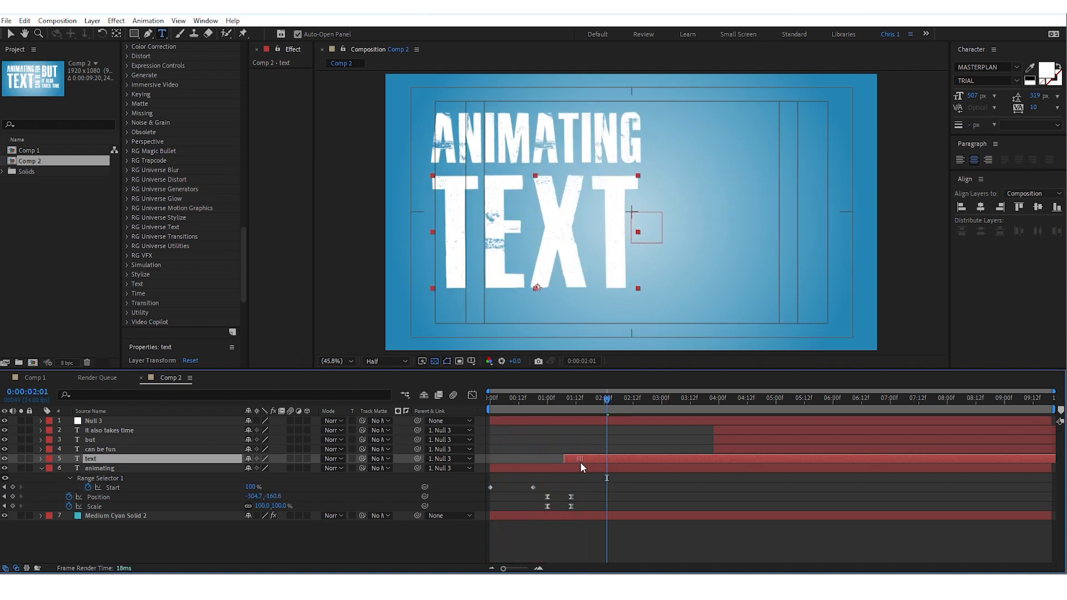
pyautogui.moveTo(541, 399); pyautogui.dragTo(592, 423)
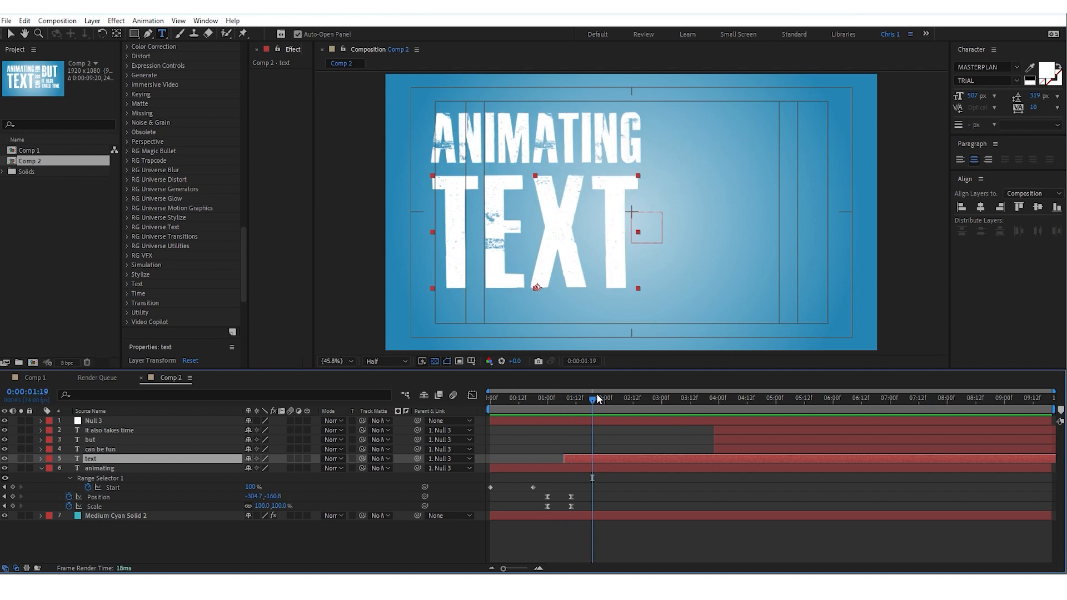
# Reveal the Scale property of "text" and, after trying a centred anchor point, set the anchor at the word's bottom centre
pyautogui.moveTo(615, 409)
pyautogui.mouseDown()
pyautogui.moveTo(552, 399)
pyautogui.moveTo(630, 403)
pyautogui.mouseUp()
pyautogui.press('y')
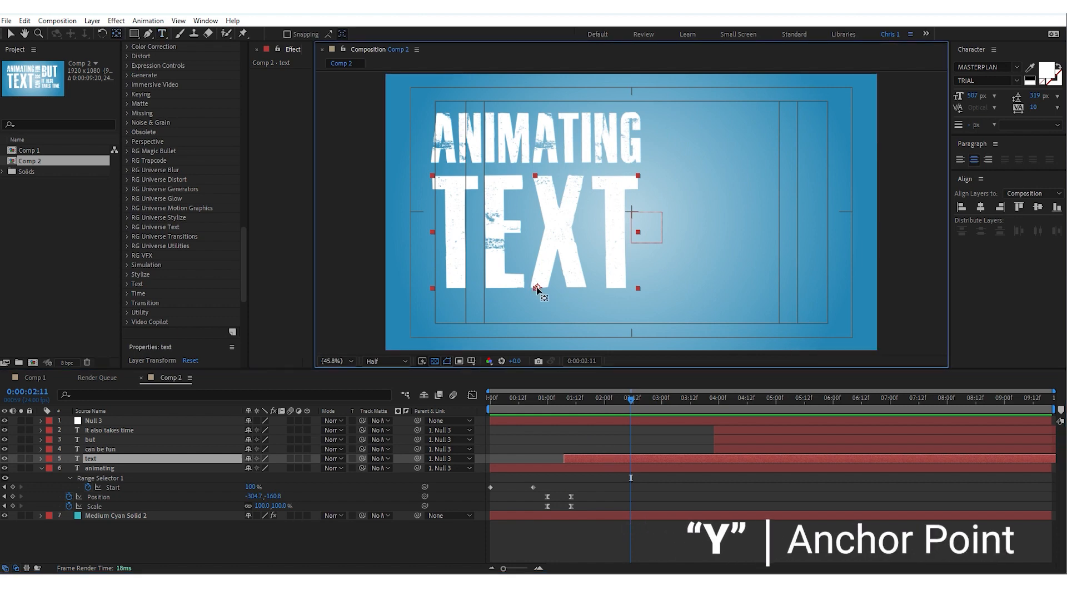
pyautogui.moveTo(537, 289); pyautogui.dragTo(530, 232)
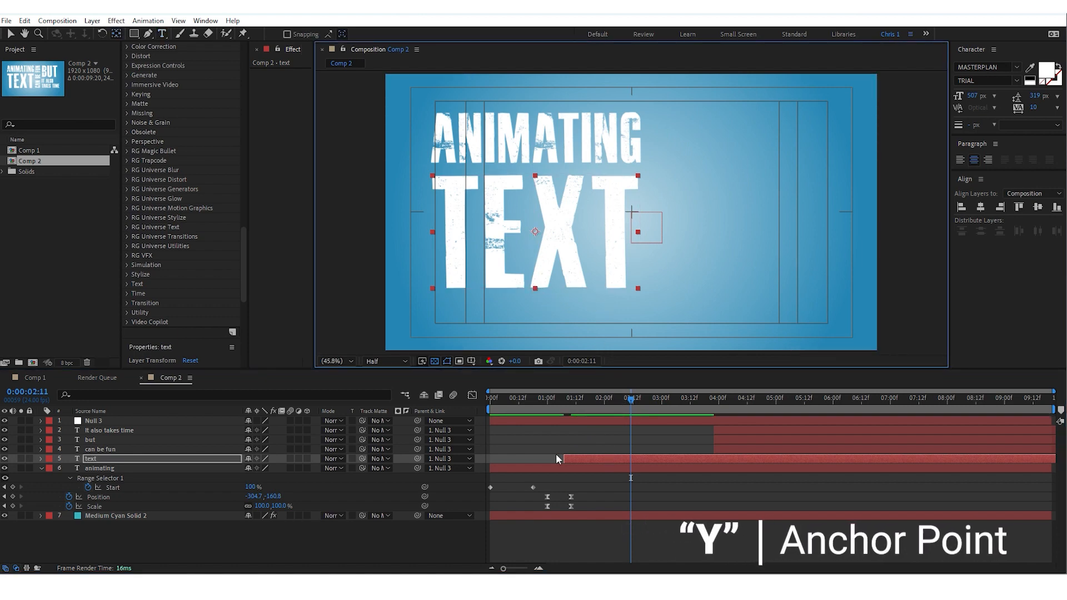
pyautogui.press('s')
pyautogui.moveTo(259, 468)
pyautogui.mouseDown()
pyautogui.moveTo(228, 469)
pyautogui.moveTo(307, 443)
pyautogui.moveTo(270, 472)
pyautogui.mouseUp()
pyautogui.moveTo(535, 232); pyautogui.dragTo(541, 290)
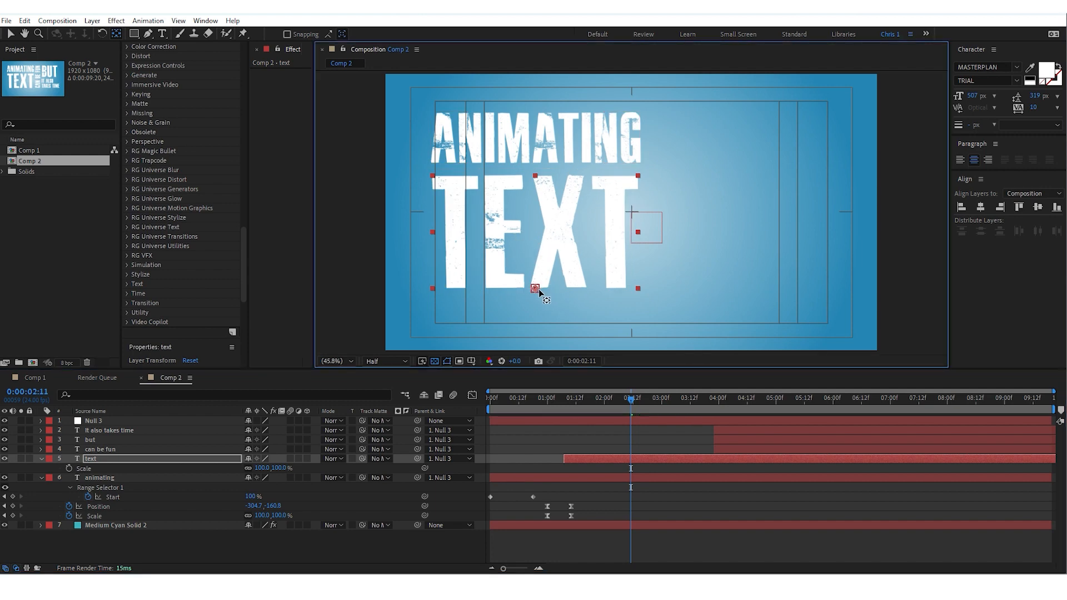
# Add a 100% Scale keyframe to "text" at 0:00:01:19 and unlink its scale proportions at 0:00:01:07
pyautogui.moveTo(573, 408); pyautogui.dragTo(593, 408)
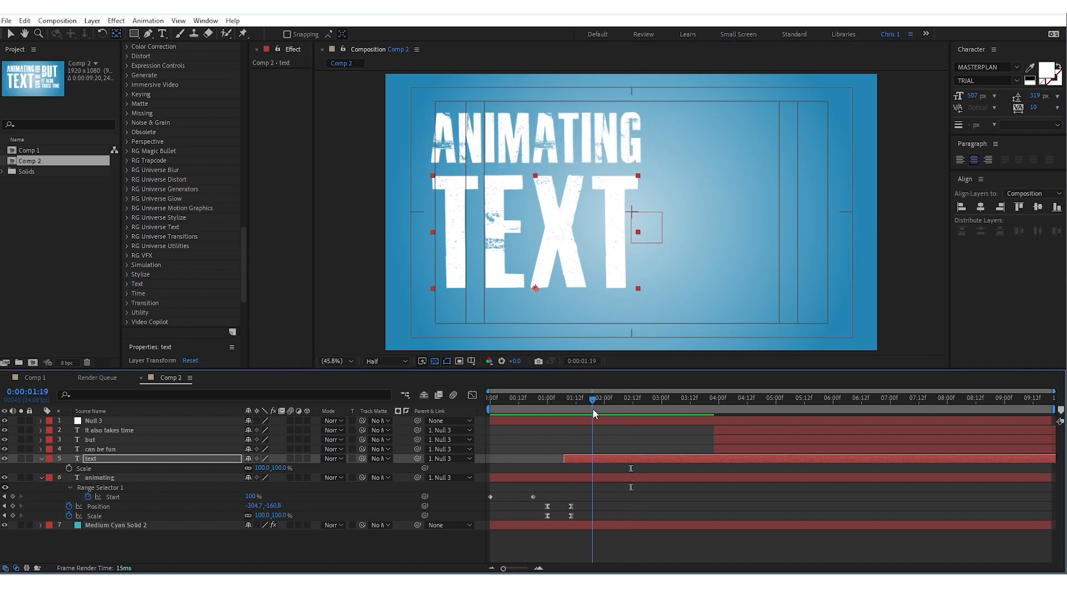
pyautogui.click(70, 468)
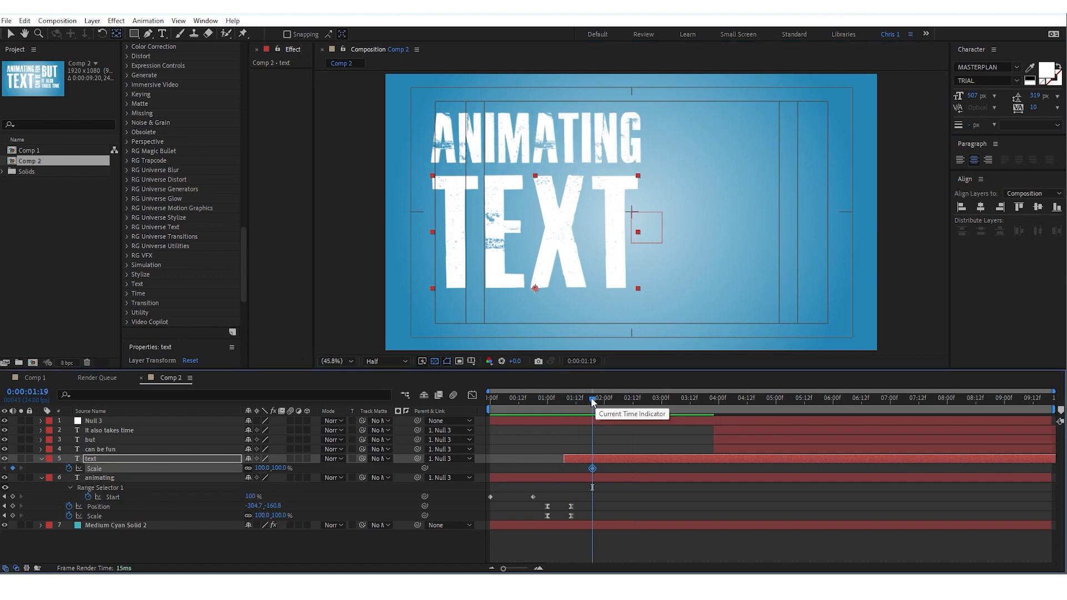
pyautogui.moveTo(592, 398); pyautogui.dragTo(564, 408)
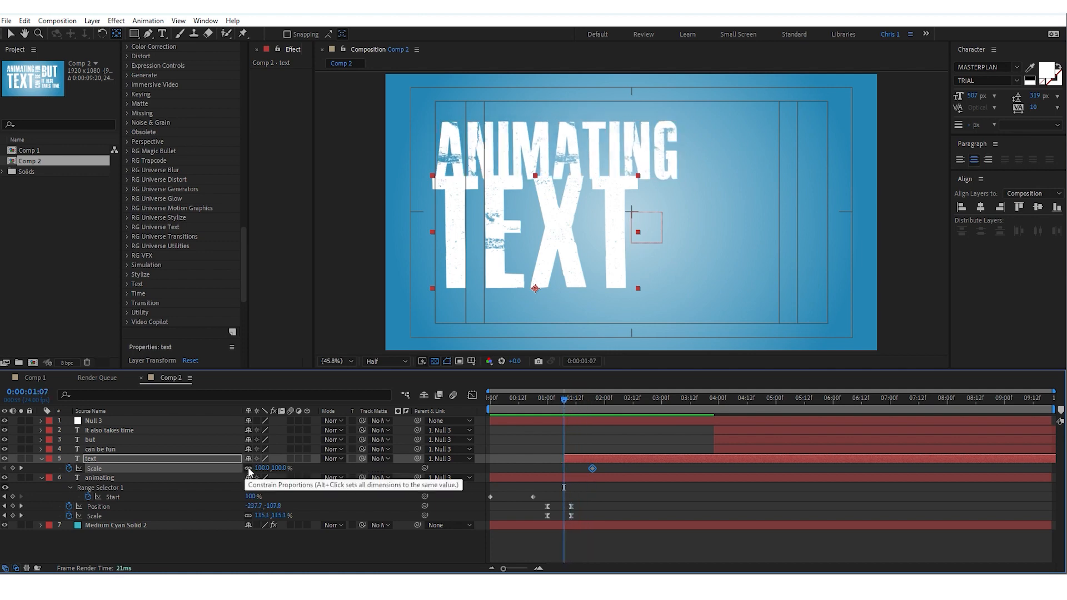
pyautogui.click(277, 468)
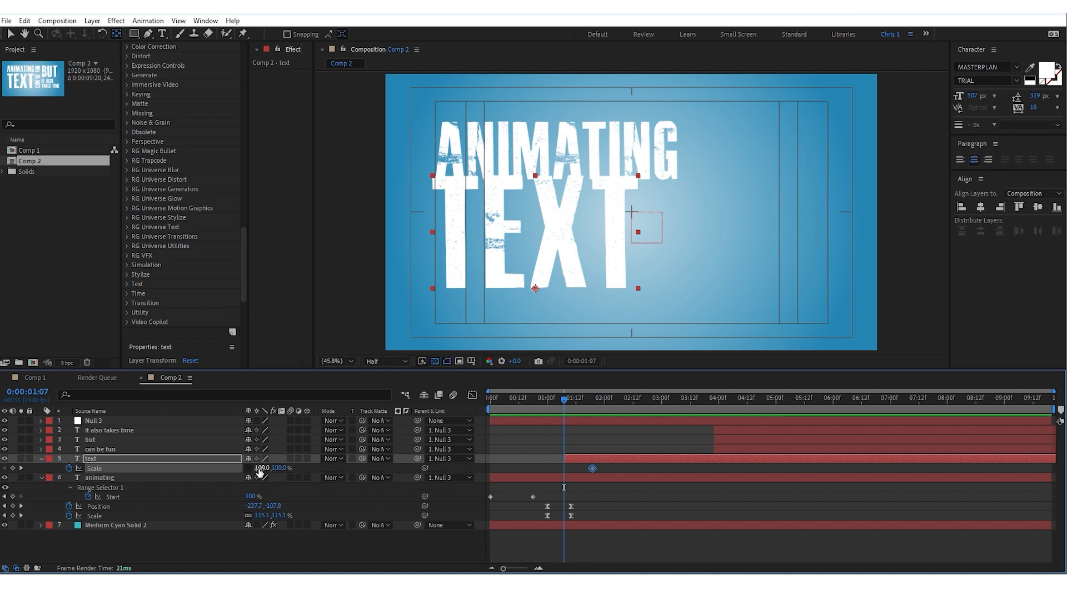
# Set the vertical scale of "text" to 0% at 0:00:01:07, with the horizontal scale kept at 100%
pyautogui.moveTo(283, 468)
pyautogui.mouseDown()
pyautogui.moveTo(335, 470)
pyautogui.moveTo(250, 467)
pyautogui.moveTo(293, 469)
pyautogui.moveTo(266, 470)
pyautogui.mouseUp()
pyautogui.hotkey('ctrl', 'z')
pyautogui.hotkey('ctrl', 'z')
pyautogui.moveTo(277, 468)
pyautogui.mouseDown()
pyautogui.moveTo(302, 467)
pyautogui.moveTo(284, 468)
pyautogui.mouseUp()
pyautogui.click(277, 468)
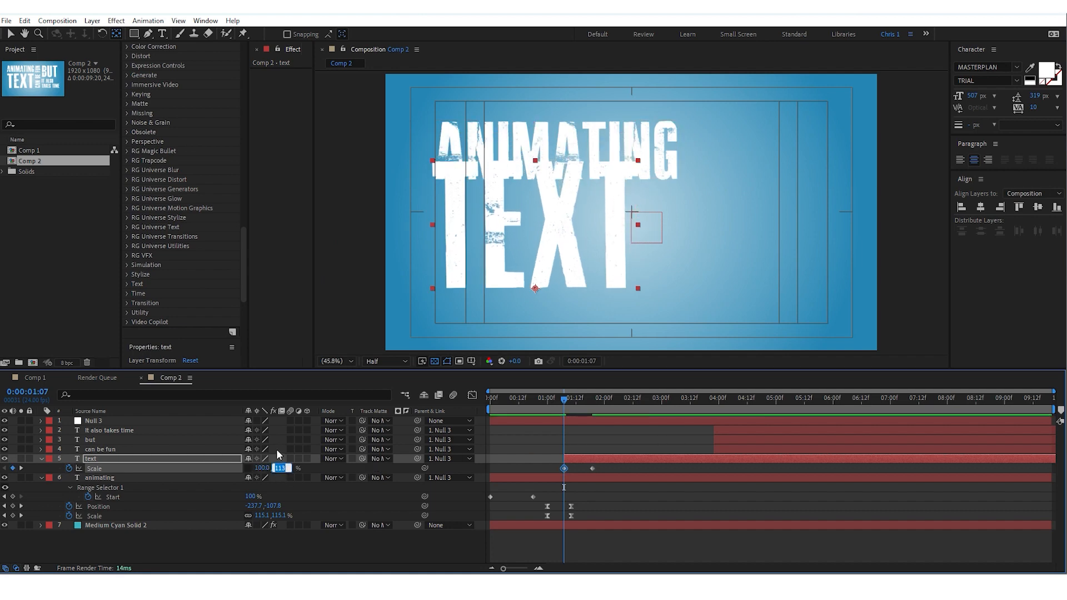
pyautogui.write('0')
pyautogui.press('Return')
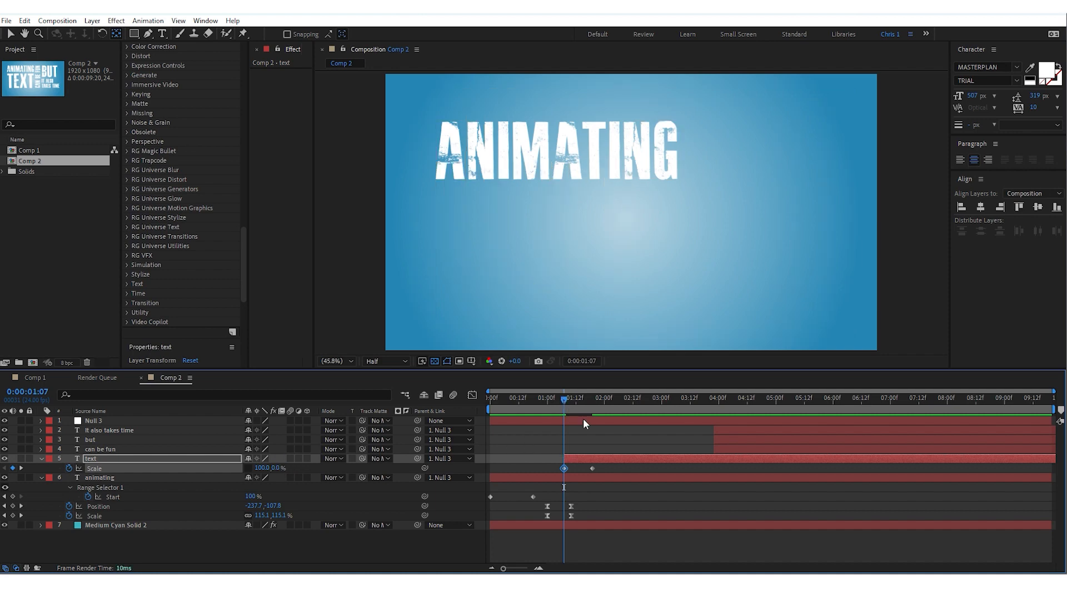
# Preview the vertical growth of "text" together with the end of the "animating" move
pyautogui.press('space')
pyautogui.press('space')
pyautogui.click(561, 403)
pyautogui.press('space')
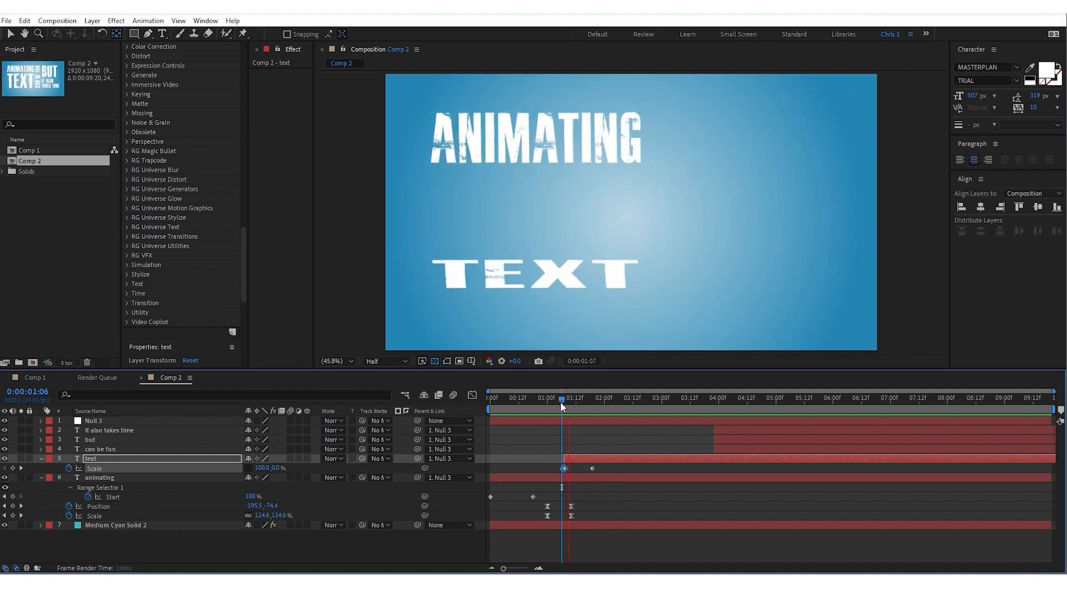
pyautogui.press('space')
pyautogui.moveTo(527, 399); pyautogui.dragTo(514, 399)
pyautogui.press('space')
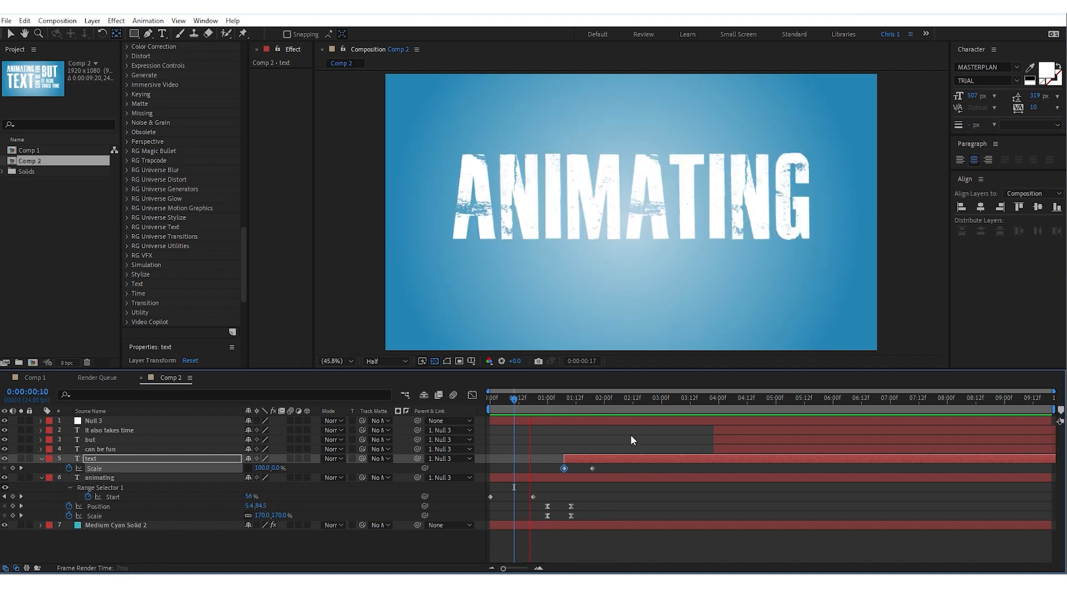
# Move the ending Scale keyframe of "text" to 0:00:01:14 and preview the faster growth from the start of the composition
pyautogui.click(586, 406)
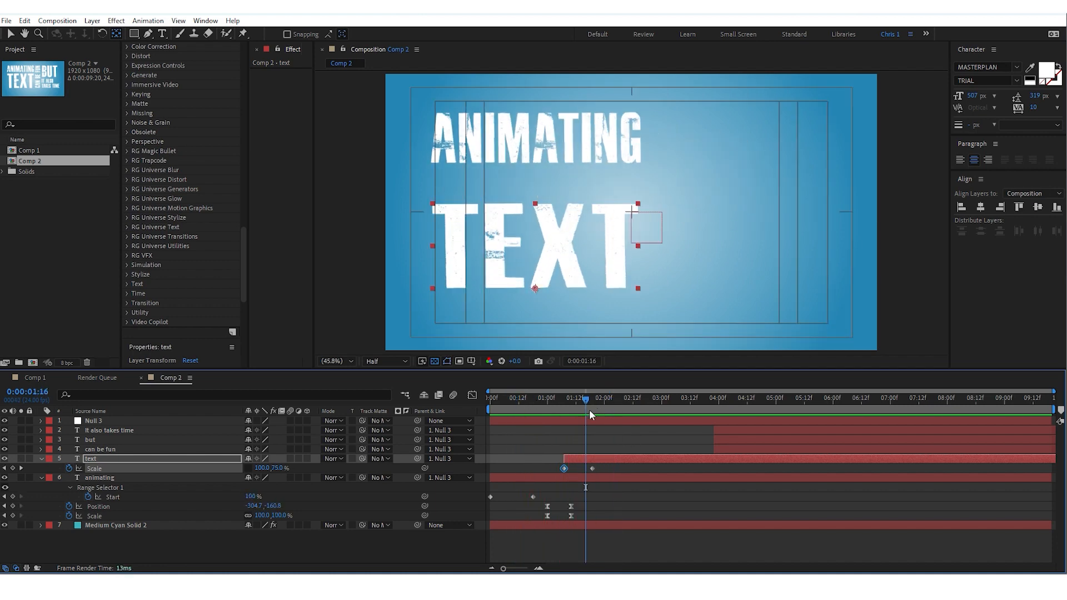
pyautogui.moveTo(593, 469); pyautogui.dragTo(581, 469)
pyautogui.click(550, 398)
pyautogui.press('space')
pyautogui.press('space')
pyautogui.press('Home')
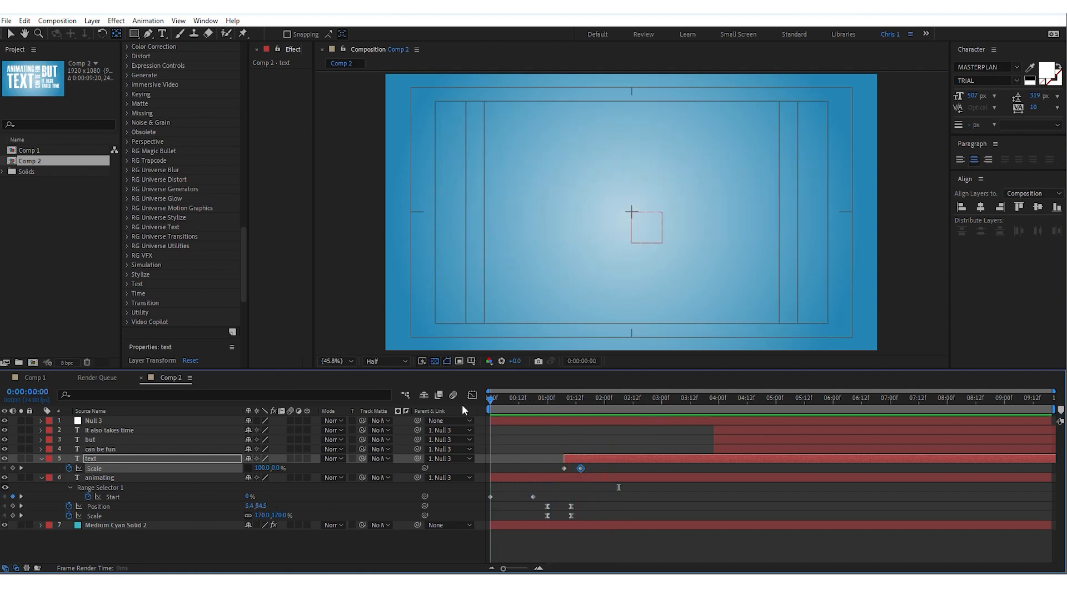
pyautogui.press('space')
pyautogui.press('space')
# Move the ending 100% Scale keyframe of "text" two frames further, to 0:00:01:16
pyautogui.moveTo(591, 396)
pyautogui.mouseDown()
pyautogui.moveTo(566, 402)
pyautogui.moveTo(579, 404)
pyautogui.mouseUp()
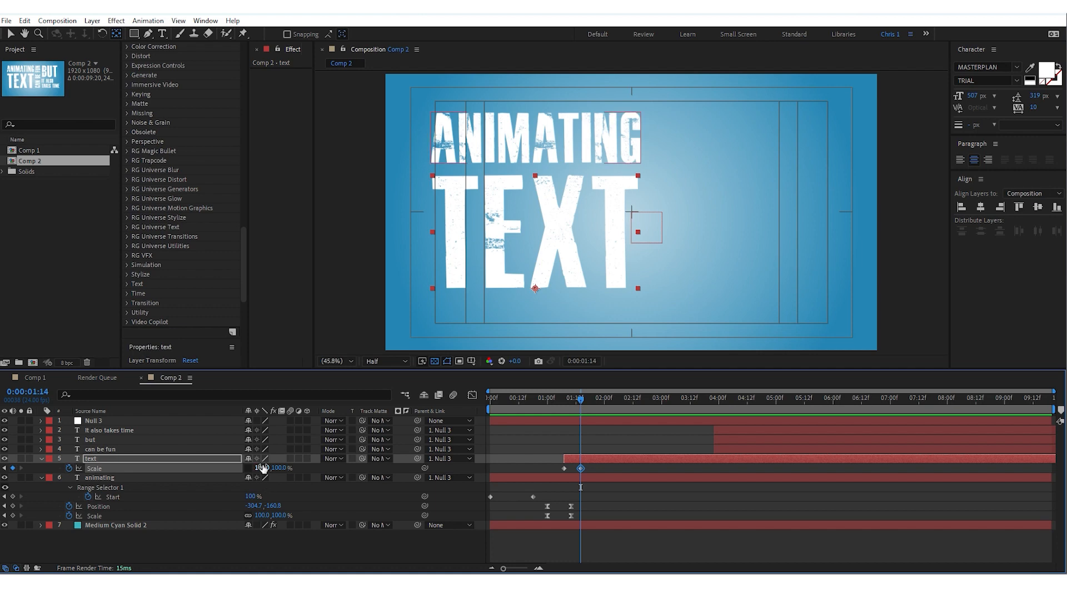
pyautogui.press('=')
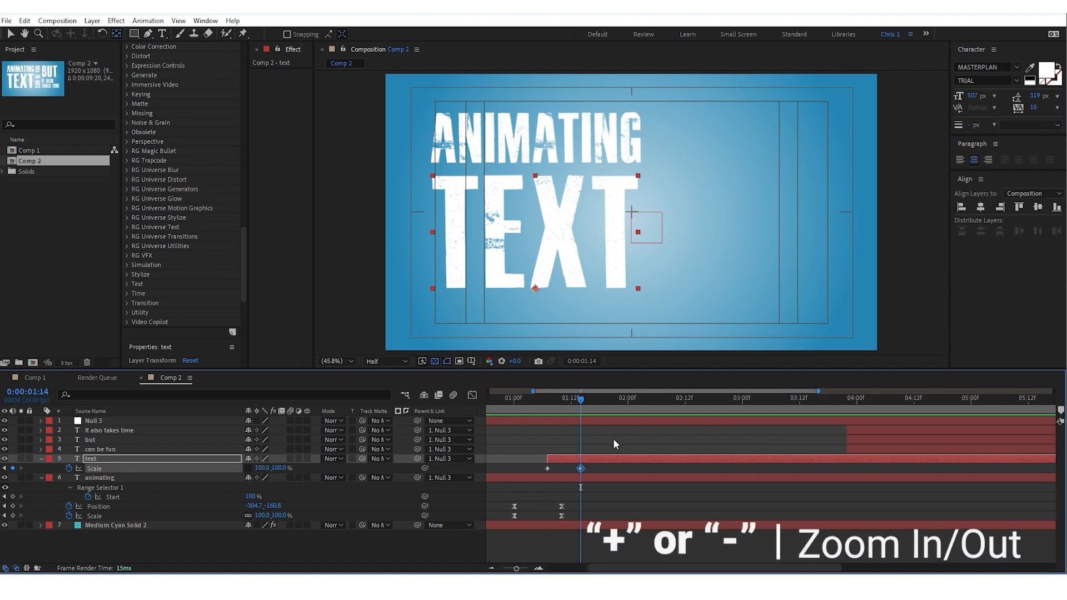
pyautogui.press('=')
pyautogui.press('=')
pyautogui.moveTo(587, 391); pyautogui.dragTo(574, 392)
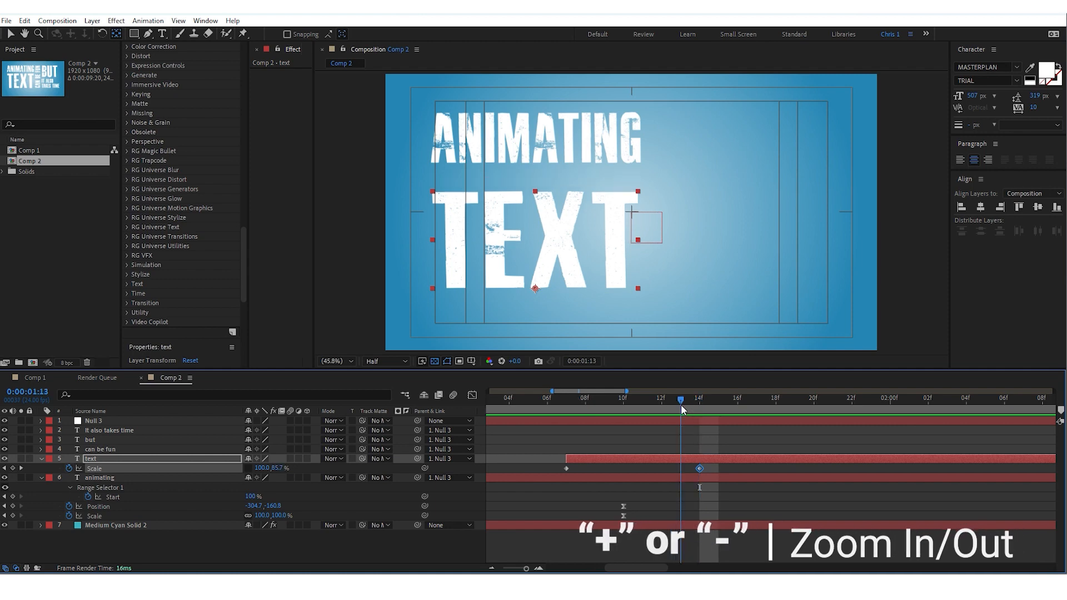
pyautogui.moveTo(699, 468); pyautogui.dragTo(736, 472)
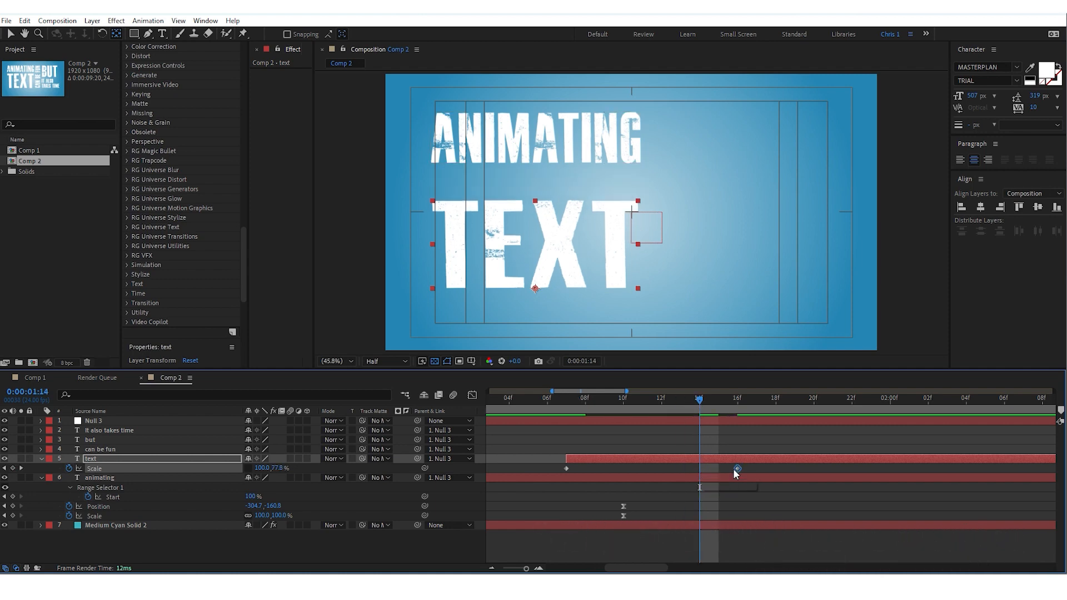
# Add an intermediate Scale keyframe to "text" at 0:00:01:14 with a new vertical scale and preview from 0:00:01:06
pyautogui.click(281, 469)
pyautogui.press('Return')
pyautogui.click(563, 403)
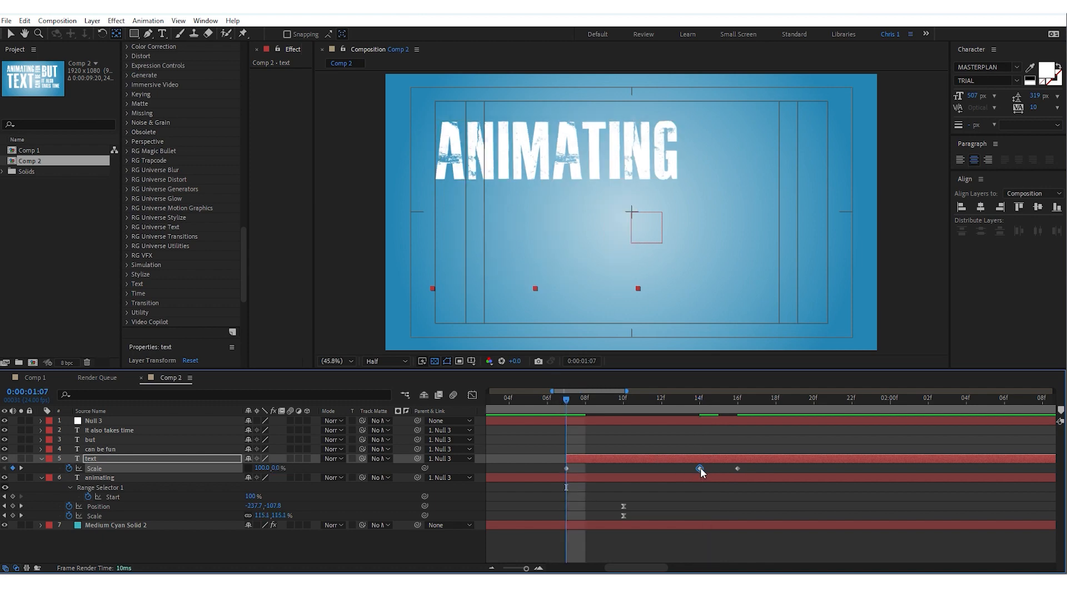
pyautogui.press('space')
pyautogui.moveTo(584, 403); pyautogui.dragTo(556, 406)
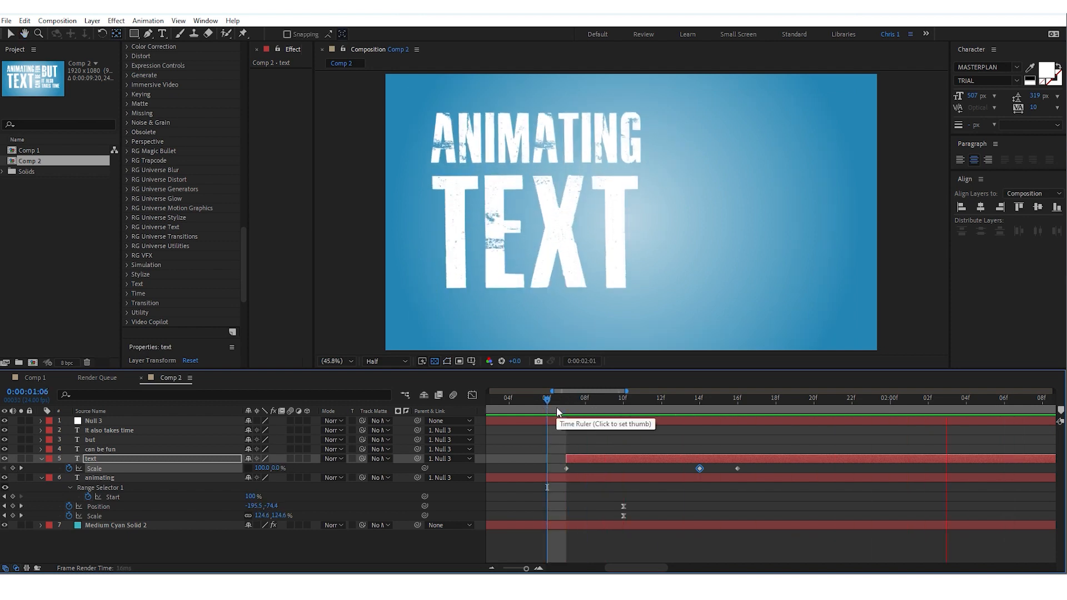
# Move the overshoot Scale keyframe of "text" to 0:00:01:13 and the ending one to 0:00:01:17, and preview the growth
pyautogui.press('space')
pyautogui.moveTo(737, 468); pyautogui.dragTo(685, 467)
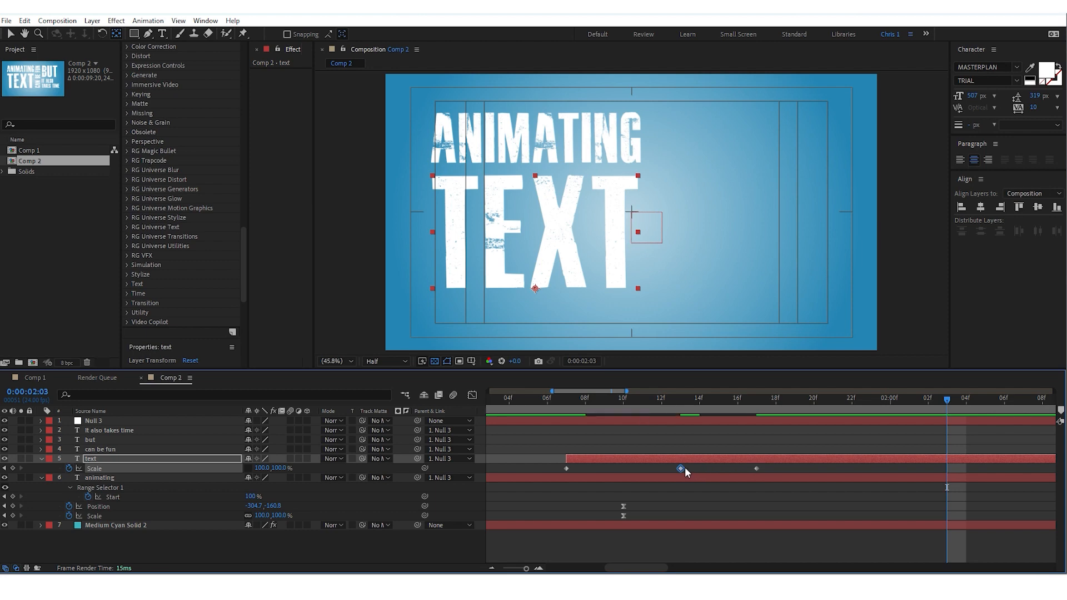
pyautogui.press('space')
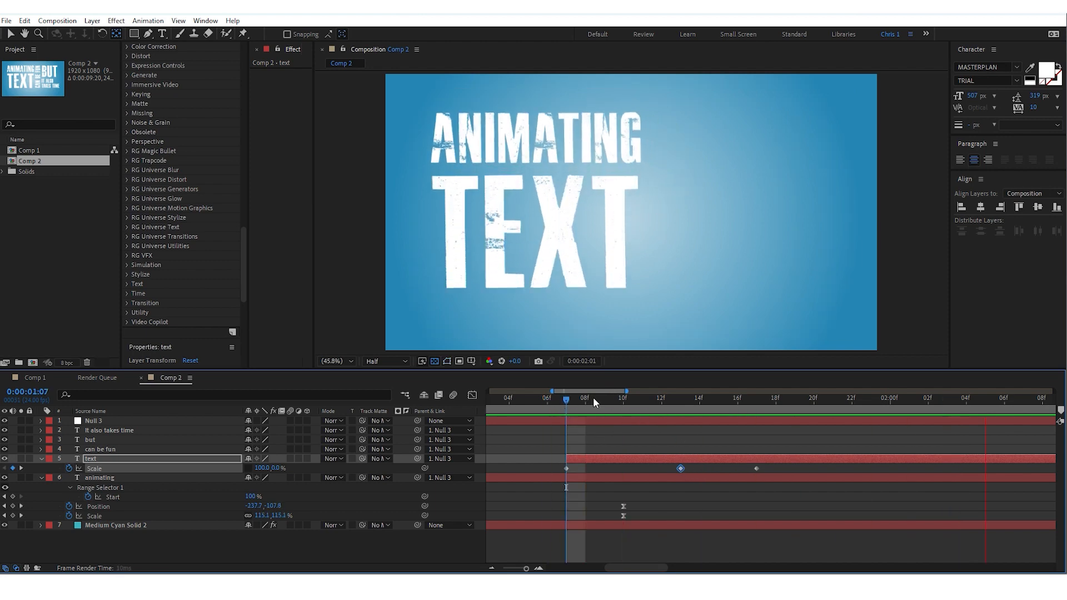
pyautogui.press('space')
# Move the ending Scale keyframe of "text" to 0:00:01:16 with Easy Ease and preview from 0:00:01:06
pyautogui.click(756, 469)
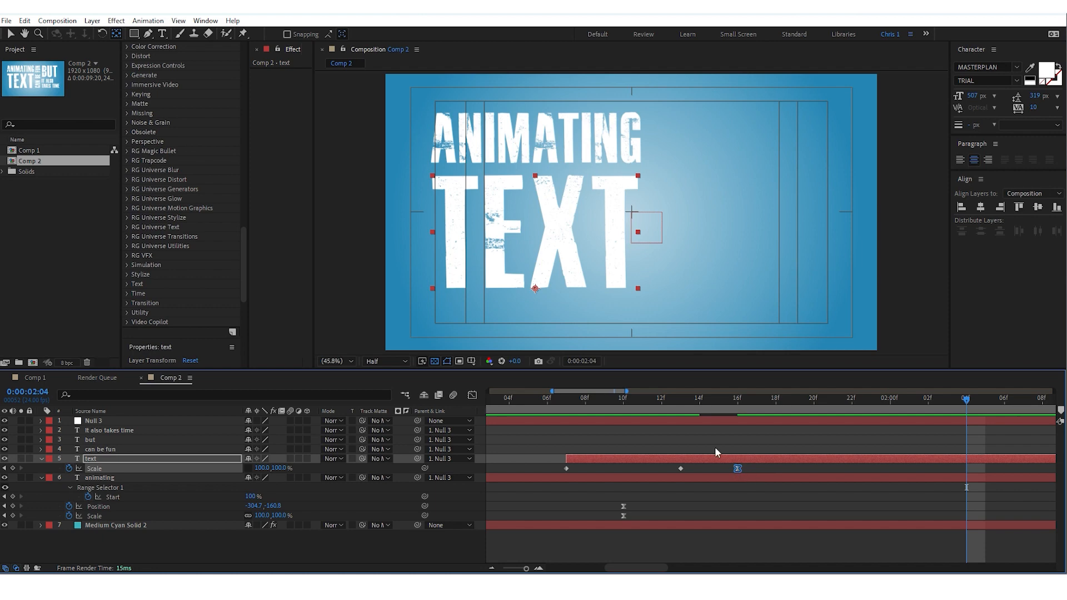
pyautogui.click(545, 402)
pyautogui.press('space')
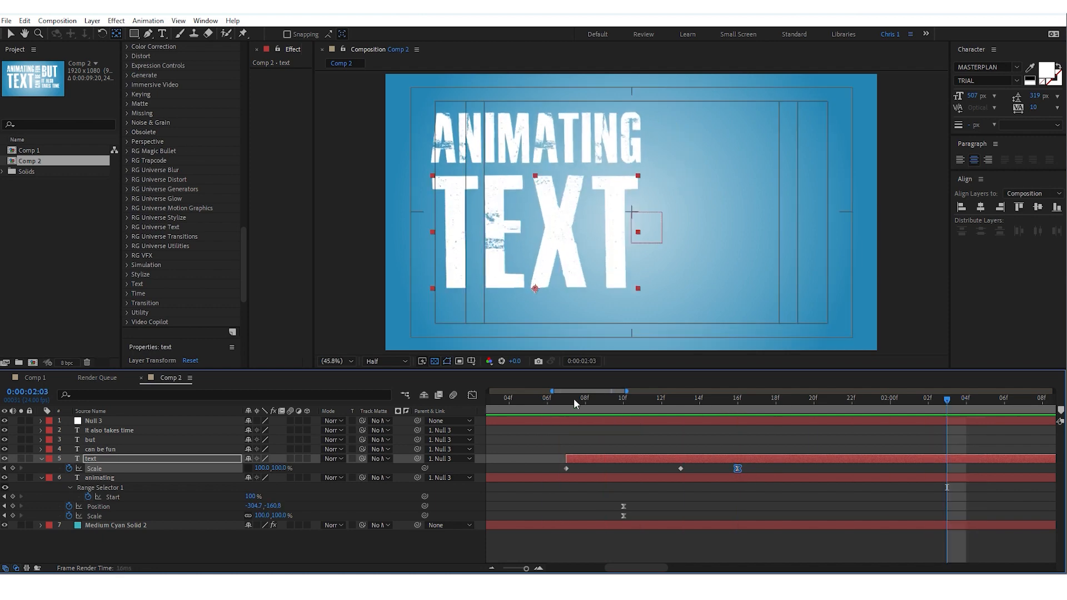
# Lower the vertical scale of the last "text" keyframe below 100% and move that keyframe to 0:00:01:15
pyautogui.moveTo(698, 402); pyautogui.dragTo(732, 401)
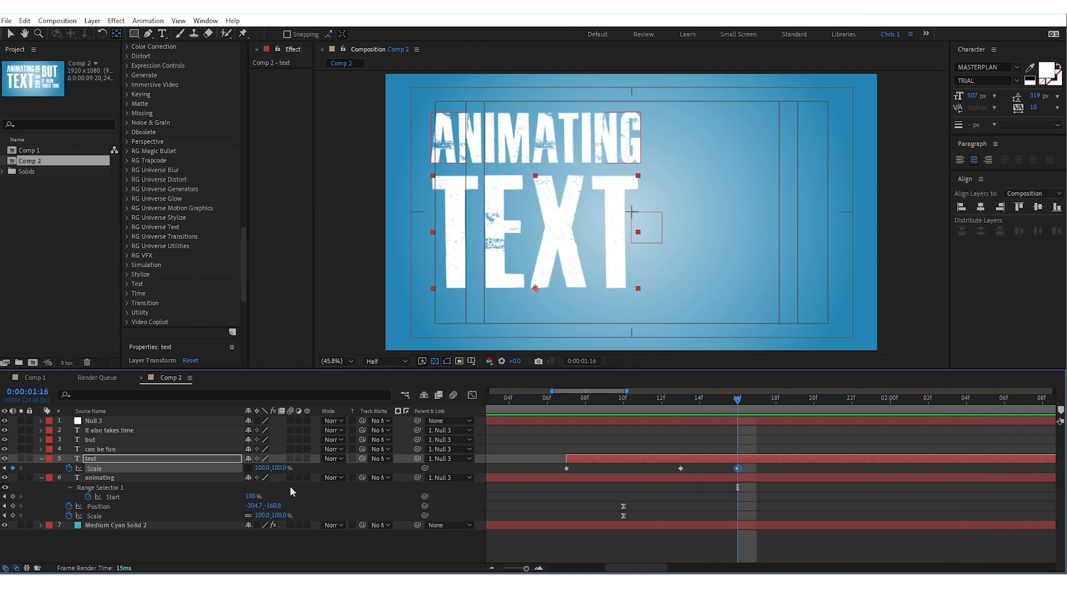
pyautogui.click(678, 406)
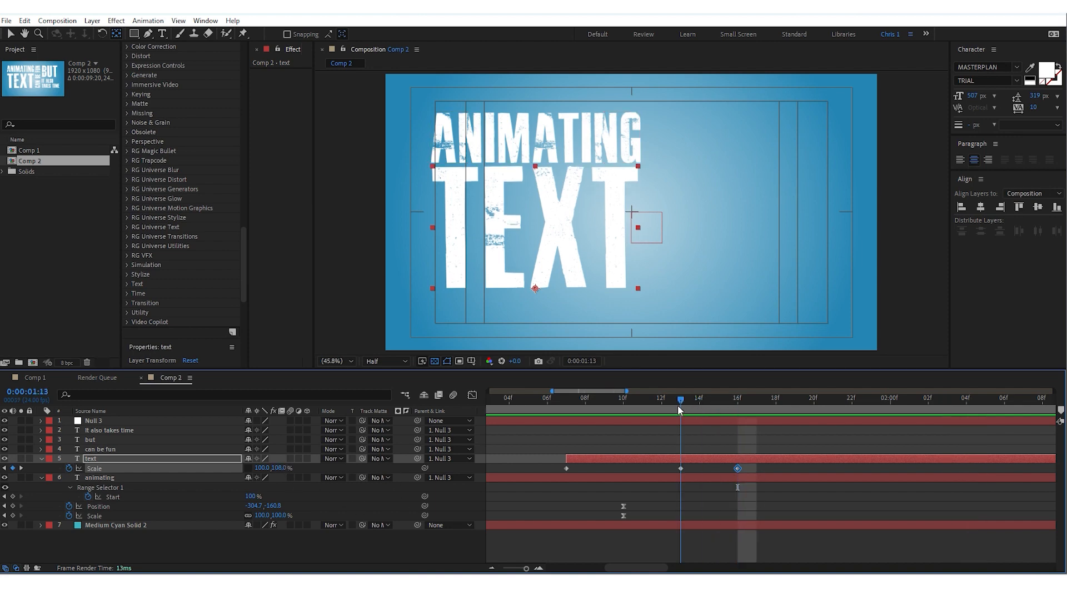
pyautogui.moveTo(677, 410); pyautogui.dragTo(732, 410)
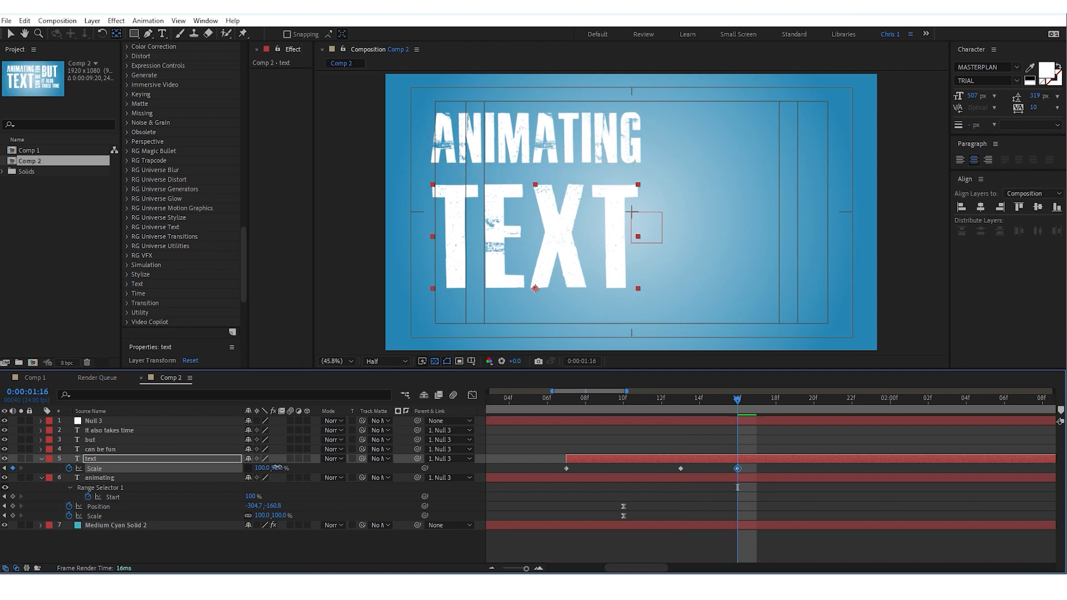
pyautogui.moveTo(736, 468); pyautogui.dragTo(718, 468)
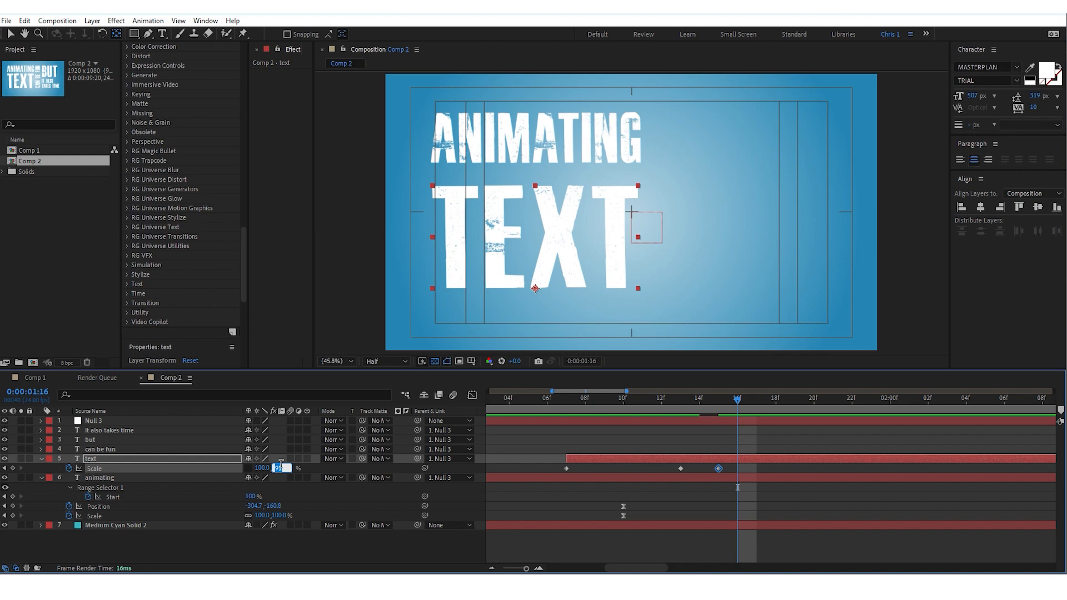
# Add a second overshoot Scale keyframe to "text" with 105% vertical scale and place it at 0:00:01:17
pyautogui.write('100')
pyautogui.press('Return')
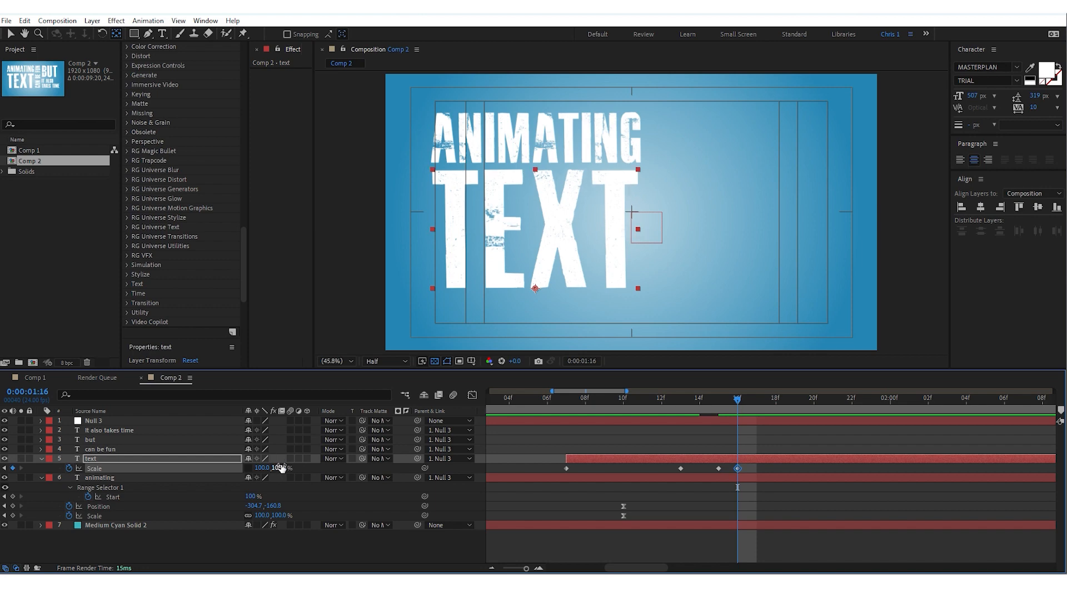
pyautogui.moveTo(743, 470); pyautogui.dragTo(756, 449)
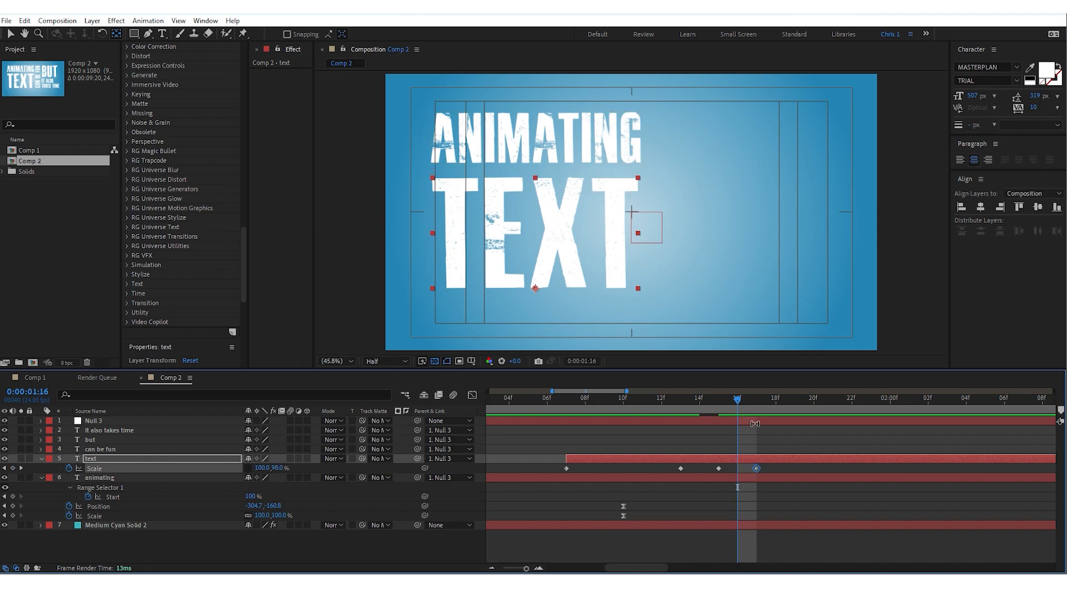
# Add a final Scale keyframe to "text" at 0:00:01:19 with 100% vertical scale and preview from 0:00:01:06
pyautogui.click(794, 398)
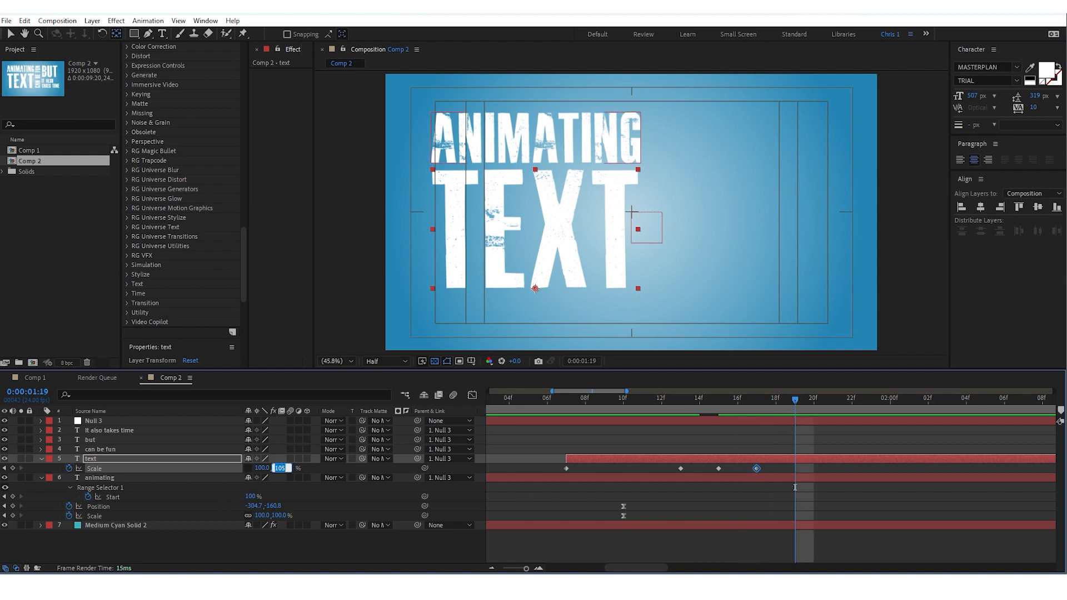
pyautogui.write('100')
pyautogui.press('Return')
pyautogui.click(550, 399)
pyautogui.press('space')
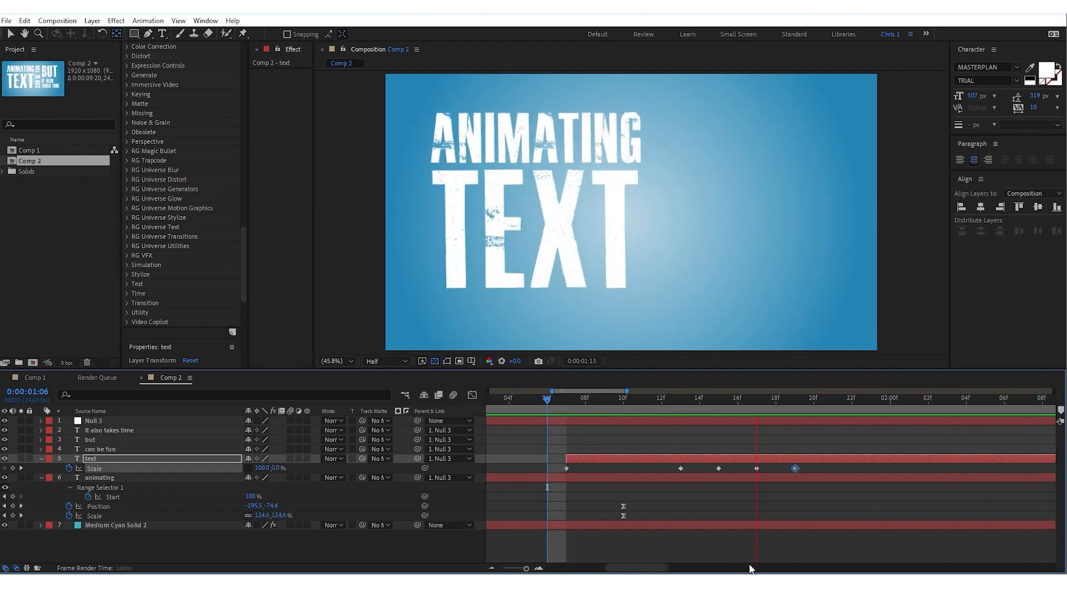
# Preview the bouncing entrance of "text" from the start of the composition
pyautogui.press('space')
pyautogui.moveTo(579, 403); pyautogui.dragTo(493, 420)
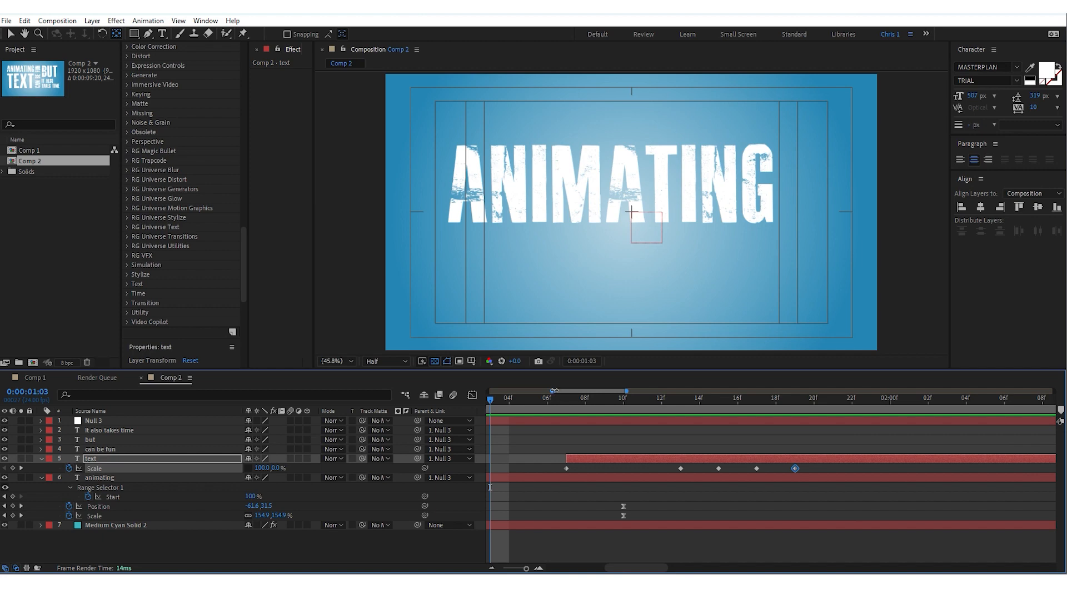
pyautogui.press('space')
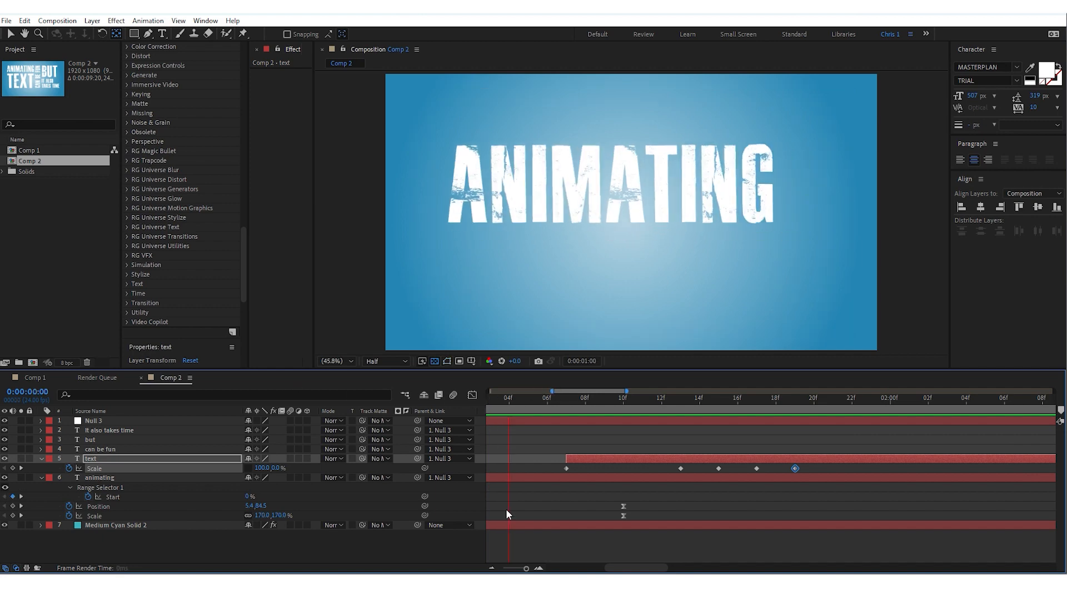
pyautogui.press('space')
# Shift the "can be fun" layer earlier so that it starts at 0:00:01:20, right after the "text" bounce
pyautogui.moveTo(625, 392); pyautogui.dragTo(800, 392)
pyautogui.moveTo(553, 391); pyautogui.dragTo(425, 387)
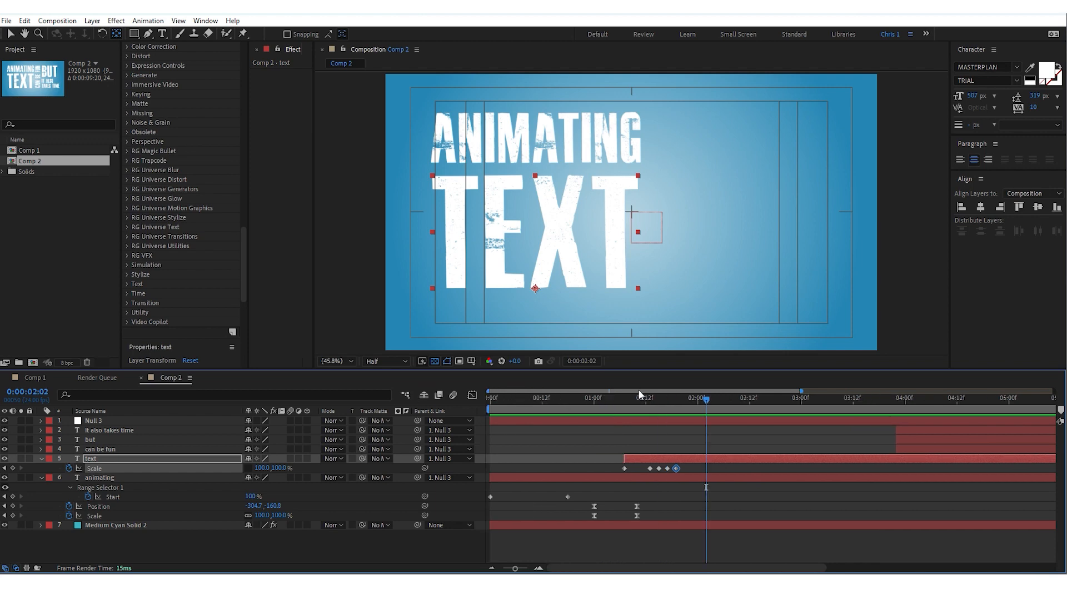
pyautogui.moveTo(640, 395); pyautogui.dragTo(662, 423)
pyautogui.moveTo(710, 451); pyautogui.dragTo(745, 449)
pyautogui.click(910, 451)
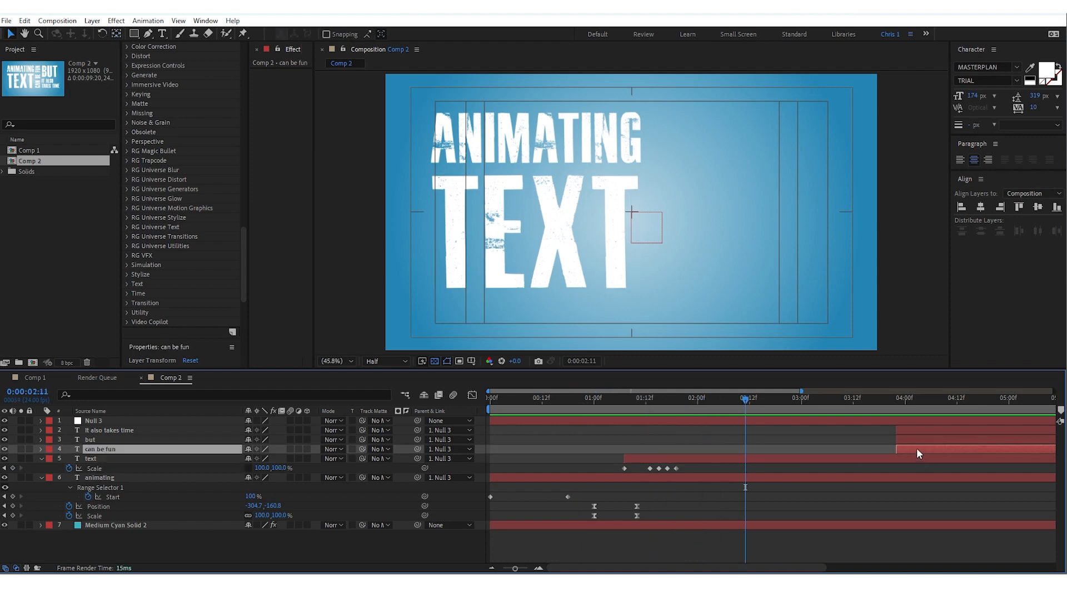
pyautogui.moveTo(918, 453); pyautogui.dragTo(702, 451)
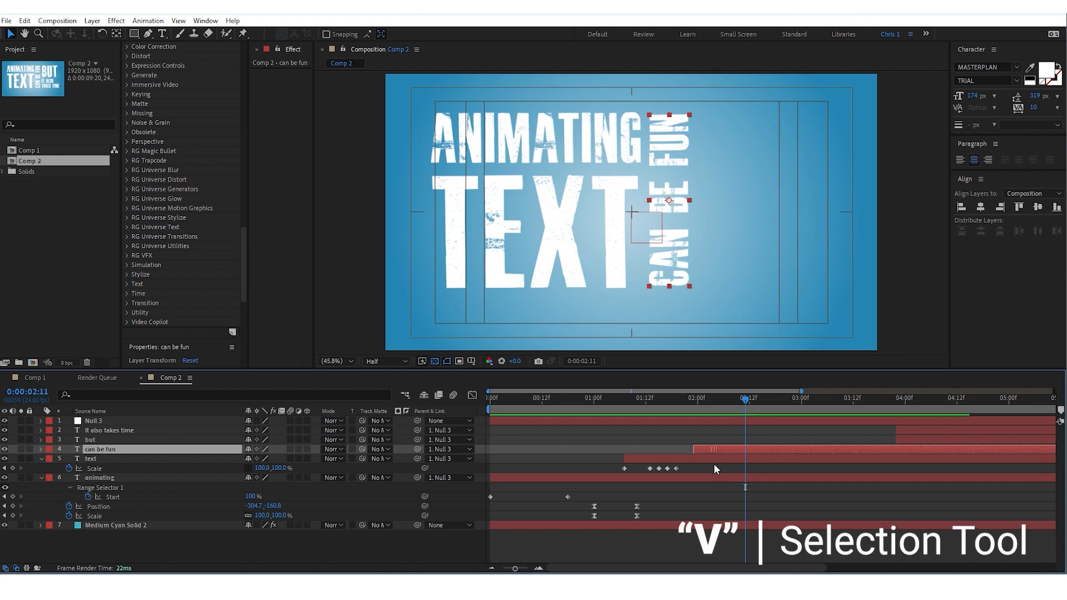
pyautogui.moveTo(661, 393); pyautogui.dragTo(676, 406)
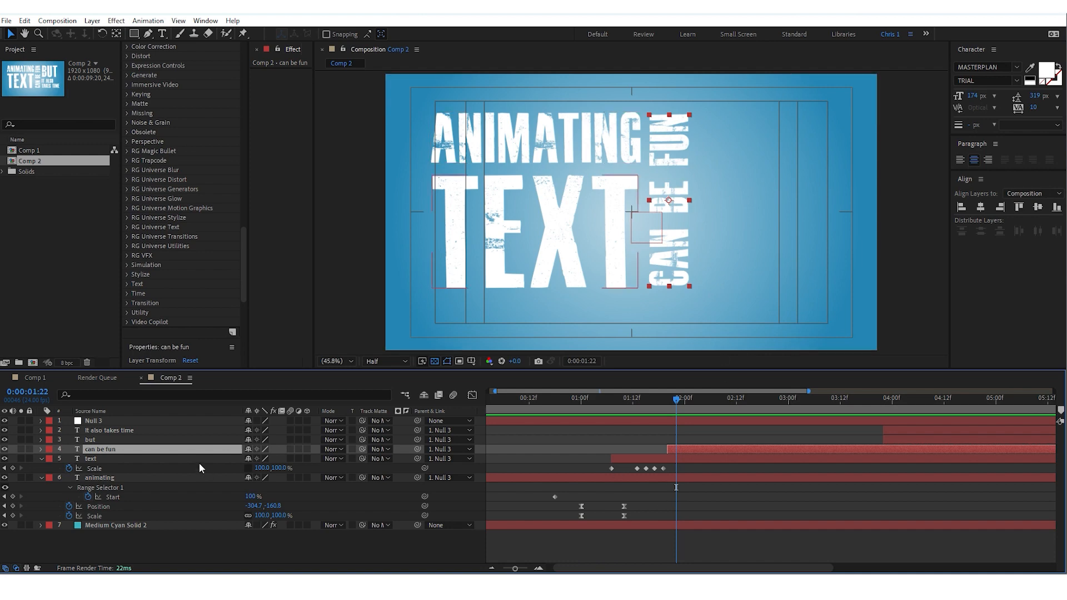
# Enable Position, Scale and Rotation keyframes for "can be fun" in its final vertical placement and move them to 0:00:02:02
pyautogui.click(40, 449)
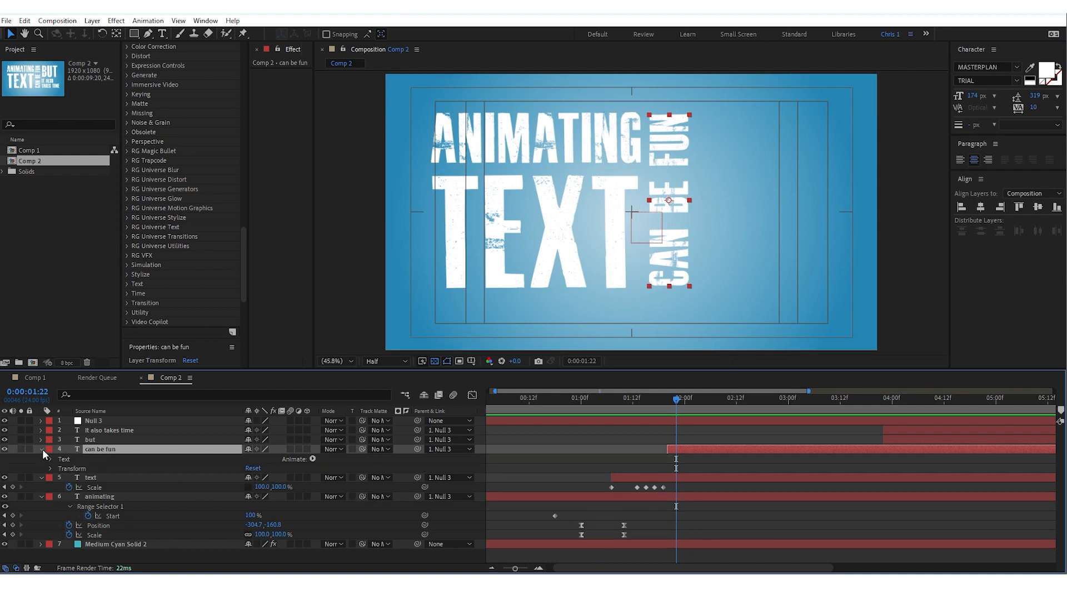
pyautogui.click(51, 468)
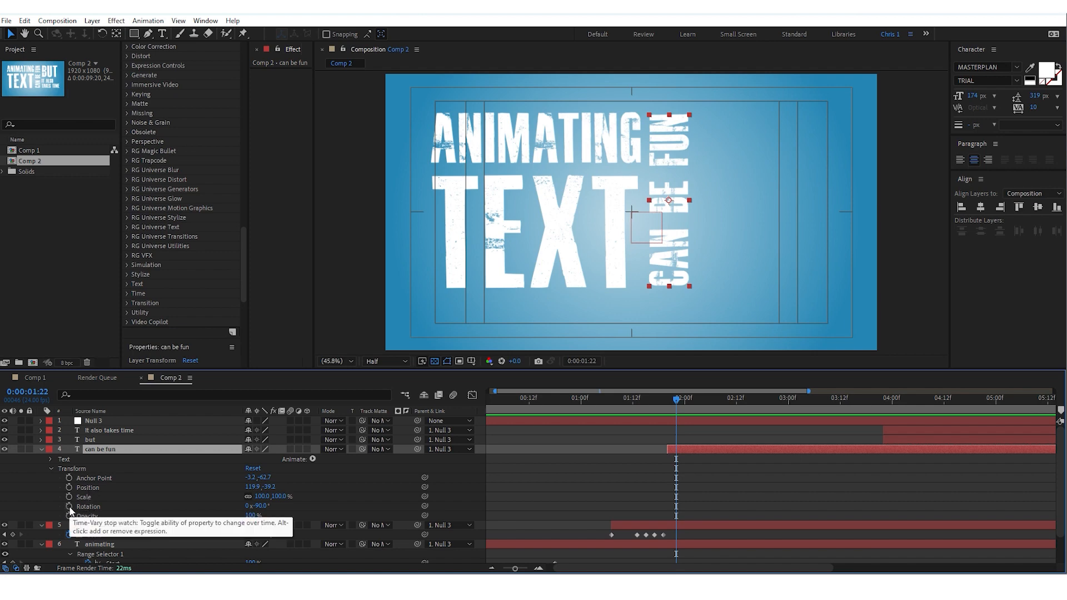
pyautogui.moveTo(68, 506); pyautogui.dragTo(70, 487)
pyautogui.moveTo(677, 489); pyautogui.dragTo(694, 489)
# Try a start pose for "can be fun" at 0:00:01:20 with 0° rotation, position 363.3, 168.2 and 115% scale, and preview it
pyautogui.click(668, 399)
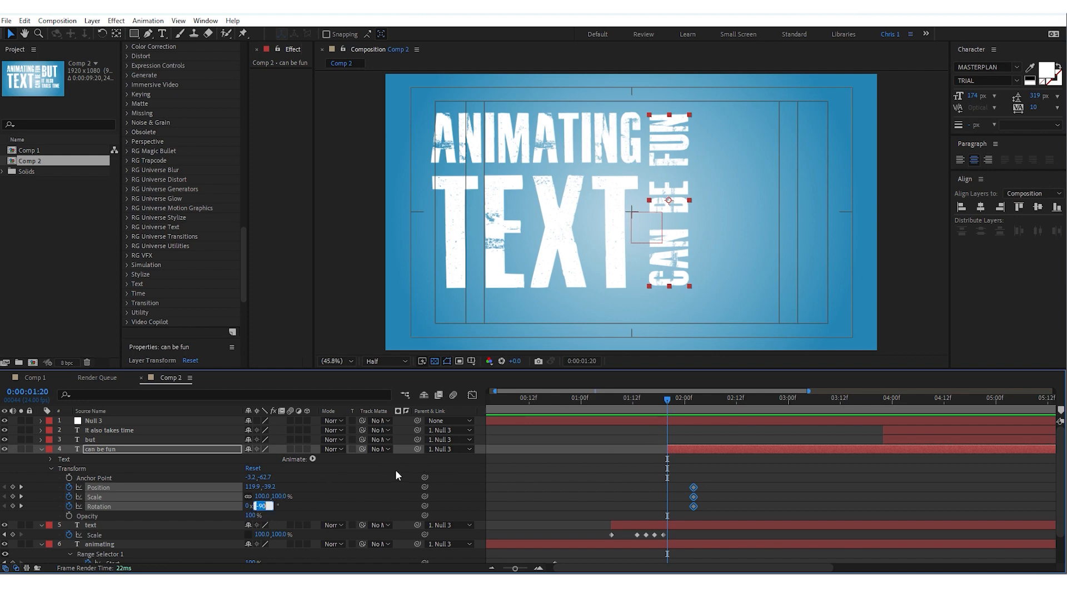
pyautogui.write('0x+0.0°')
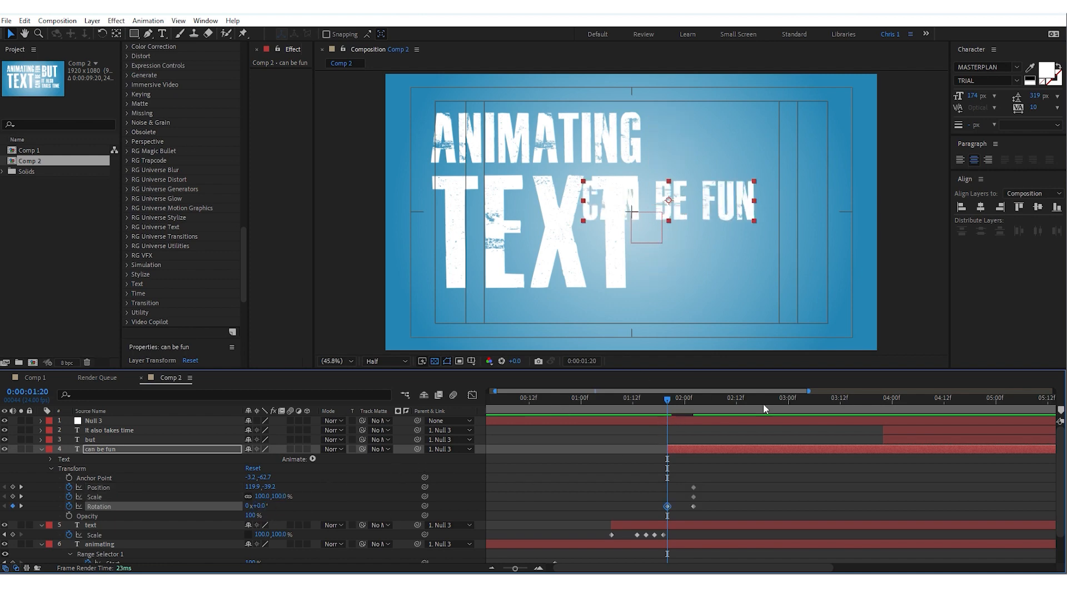
pyautogui.moveTo(674, 202); pyautogui.dragTo(749, 262)
pyautogui.moveTo(264, 497); pyautogui.dragTo(271, 496)
pyautogui.moveTo(666, 401)
pyautogui.mouseDown()
pyautogui.moveTo(653, 406)
pyautogui.moveTo(663, 406)
pyautogui.mouseUp()
pyautogui.press('space')
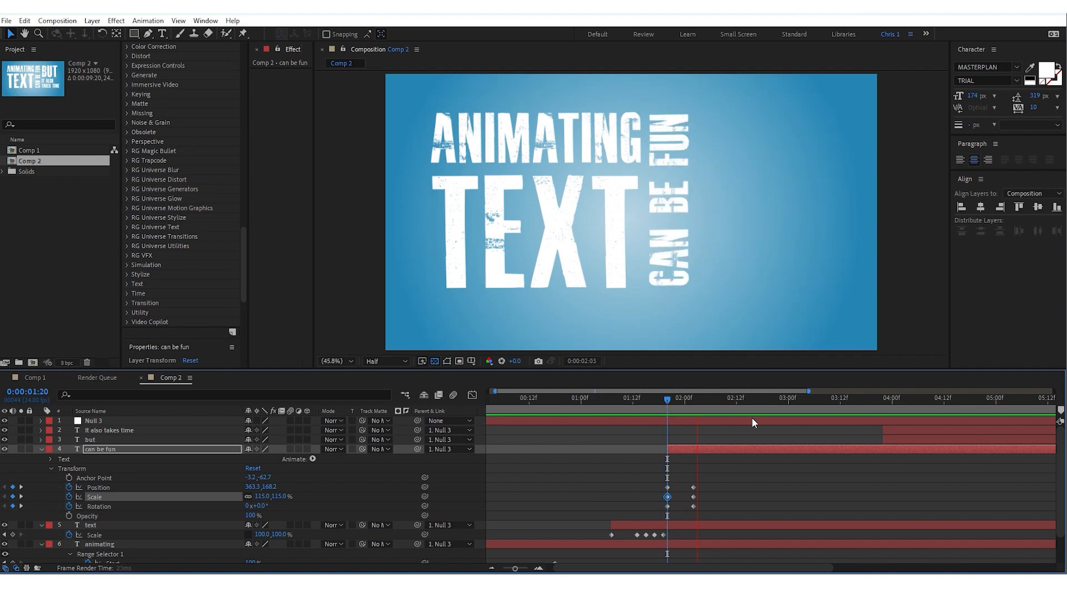
# Delete the starting Position, Scale and Rotation keyframes of "can be fun" at 0:00:01:20
pyautogui.click(666, 400)
pyautogui.moveTo(667, 399)
pyautogui.mouseDown()
pyautogui.moveTo(700, 398)
pyautogui.moveTo(666, 409)
pyautogui.mouseUp()
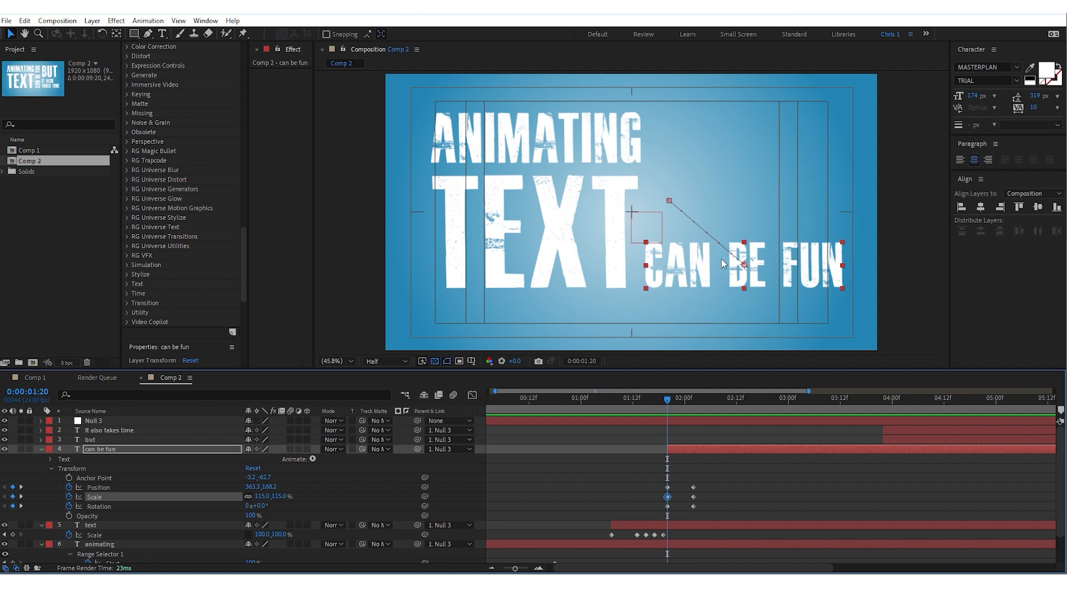
pyautogui.moveTo(703, 474); pyautogui.dragTo(663, 514)
pyautogui.moveTo(667, 406); pyautogui.dragTo(693, 407)
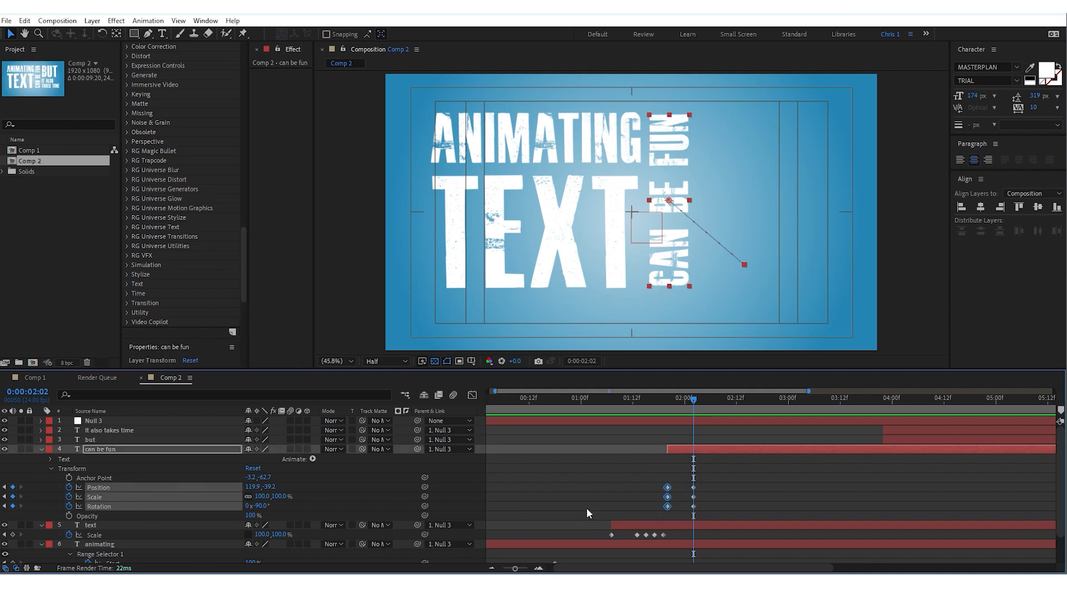
pyautogui.click(585, 508)
pyautogui.moveTo(678, 400); pyautogui.dragTo(670, 406)
pyautogui.click(692, 399)
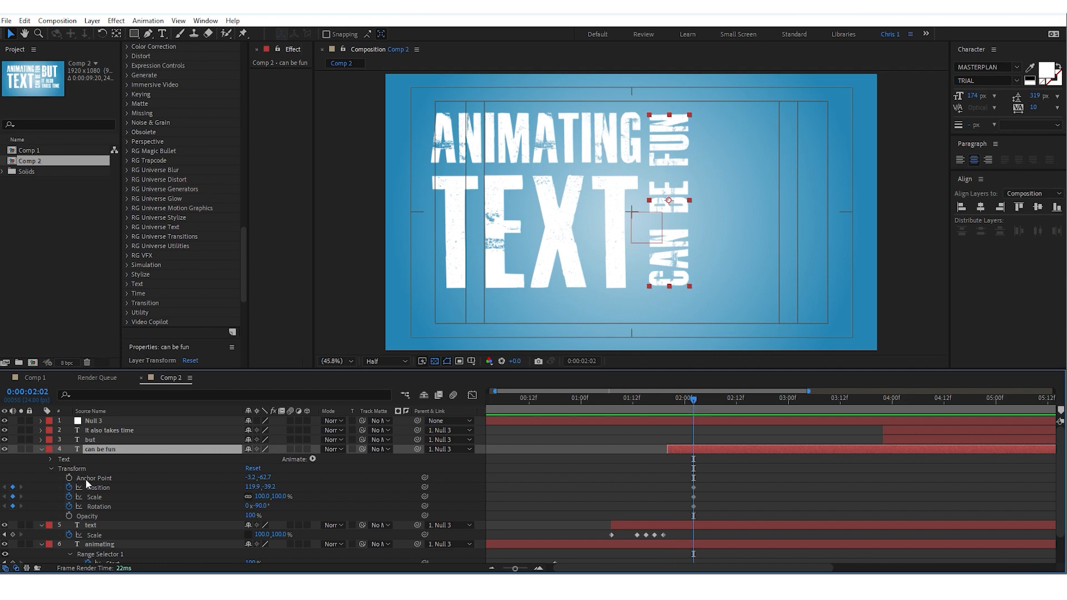
# Move the anchor point of "can be fun" to the lower-right corner of the vertical phrase and set Rotation to 0° at 0:00:01:21
pyautogui.press('y')
pyautogui.moveTo(669, 201); pyautogui.dragTo(689, 285)
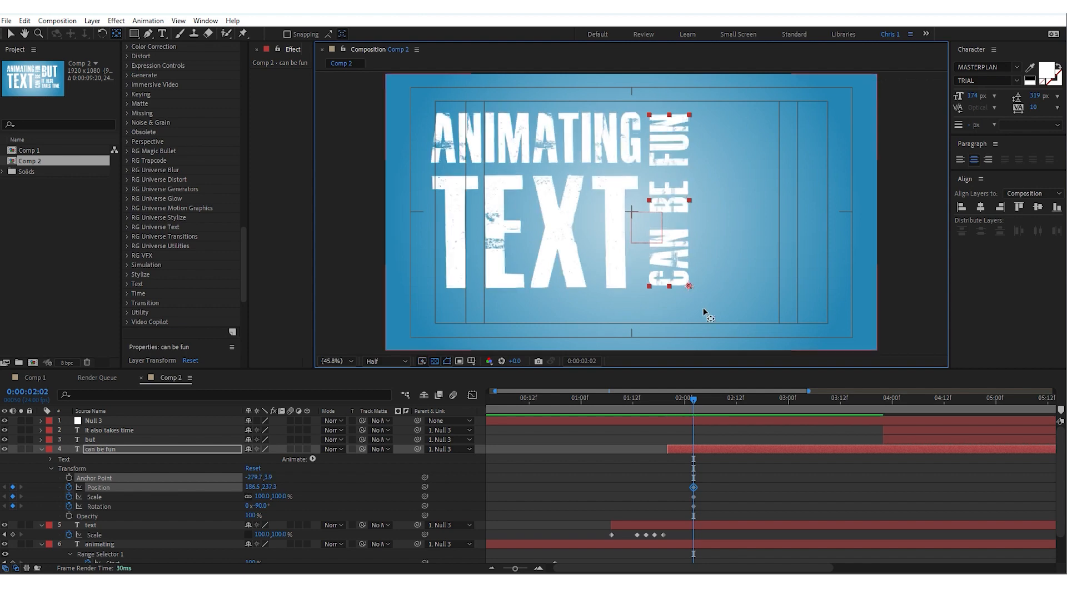
pyautogui.moveTo(690, 399); pyautogui.dragTo(668, 408)
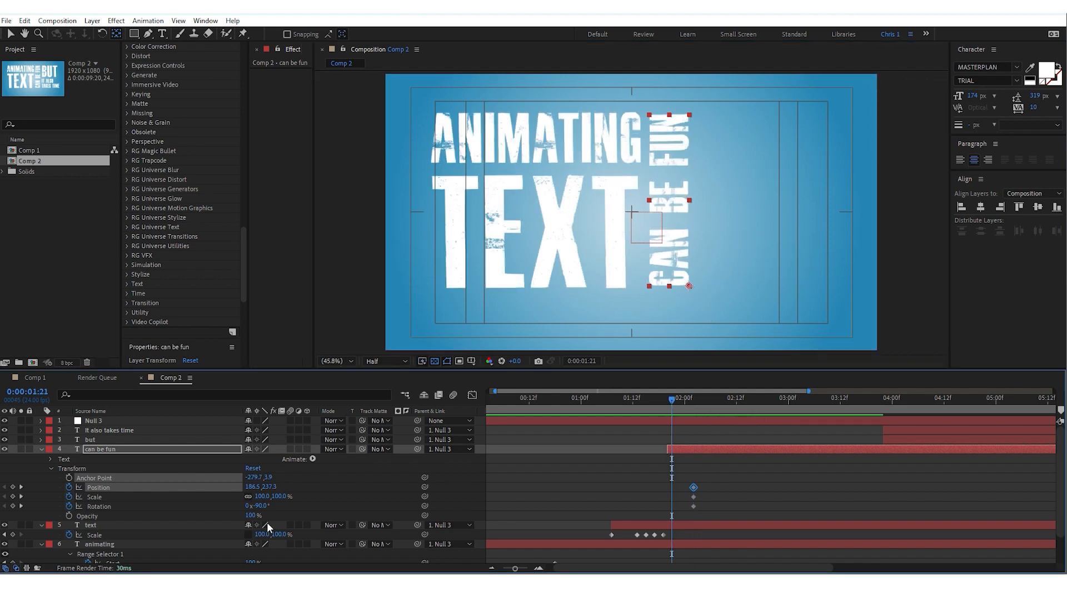
pyautogui.click(262, 506)
pyautogui.write('0')
pyautogui.press('Return')
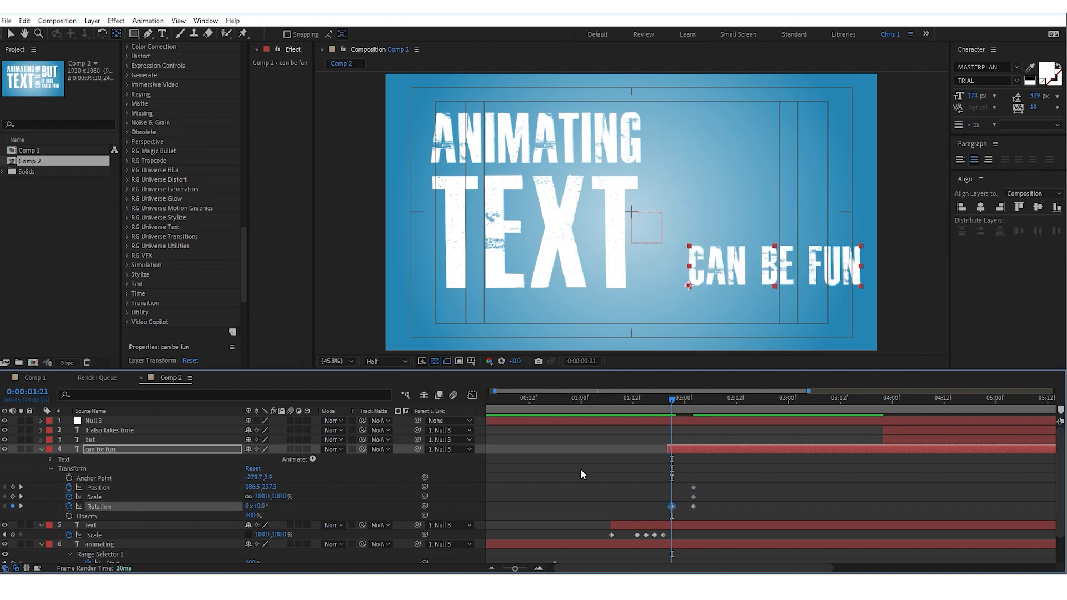
# Slide the horizontal "can be fun" beside "TEXT" to position 54.9, 237.3 at 0:00:01:21 and preview the swing
pyautogui.moveTo(766, 265); pyautogui.dragTo(731, 265)
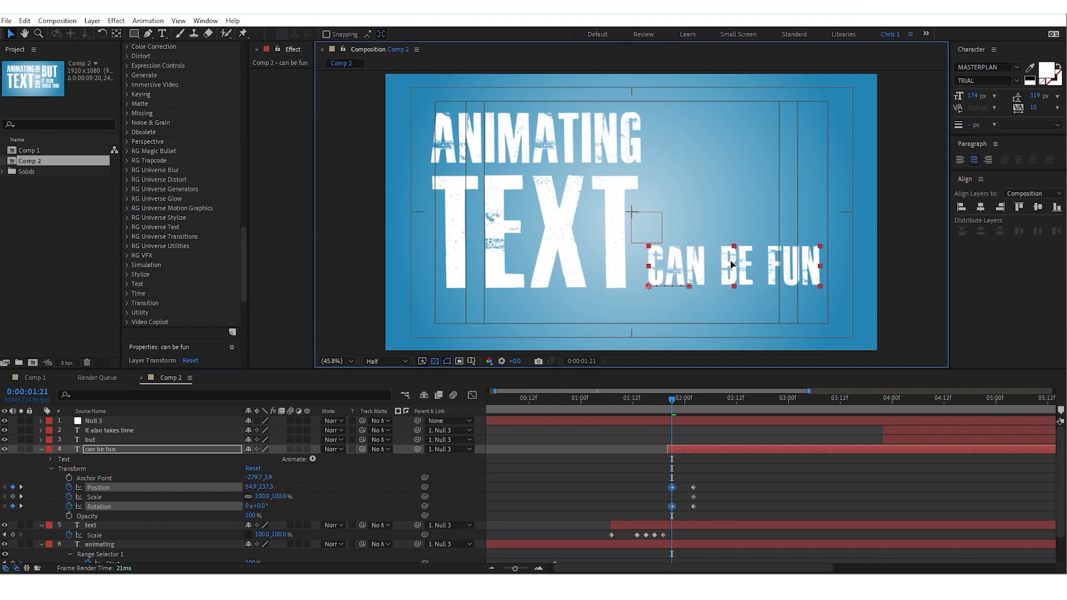
pyautogui.press('space')
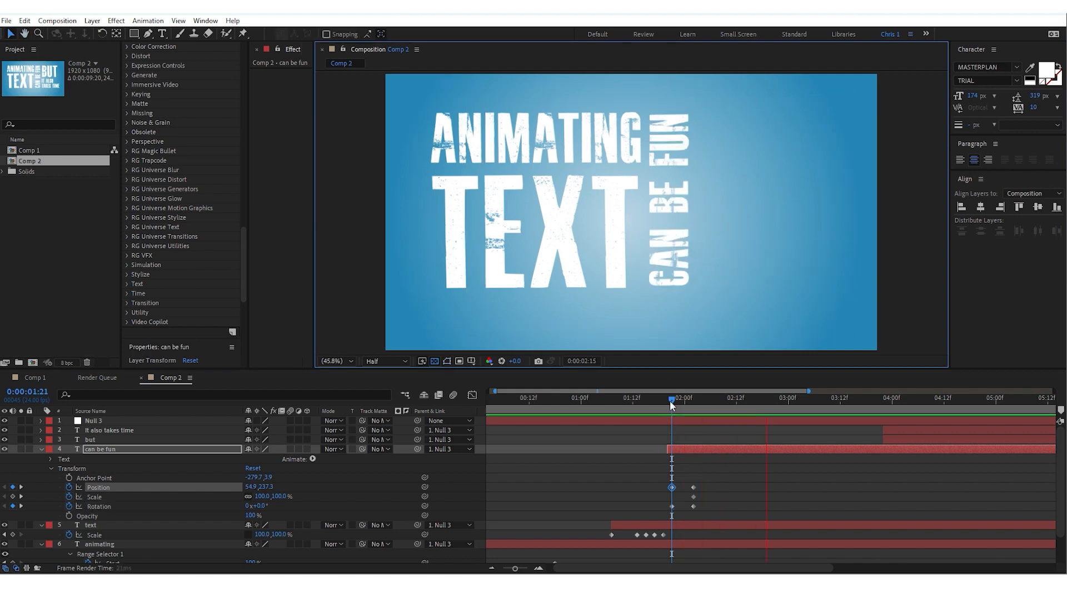
pyautogui.click(670, 401)
pyautogui.press('space')
pyautogui.moveTo(670, 401)
pyautogui.mouseDown()
pyautogui.moveTo(699, 400)
pyautogui.moveTo(671, 408)
pyautogui.mouseUp()
pyautogui.press('space')
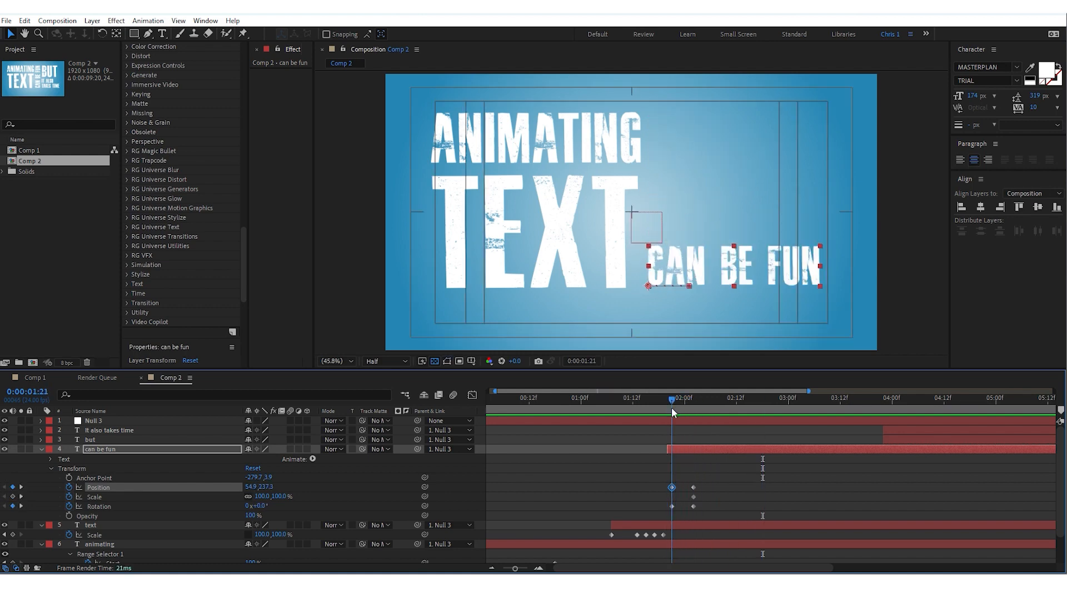
# Apply Easy Ease to all transform keyframes of "can be fun", move the ending ones to 0:00:02:04 and preview the swing
pyautogui.moveTo(705, 470); pyautogui.dragTo(669, 520)
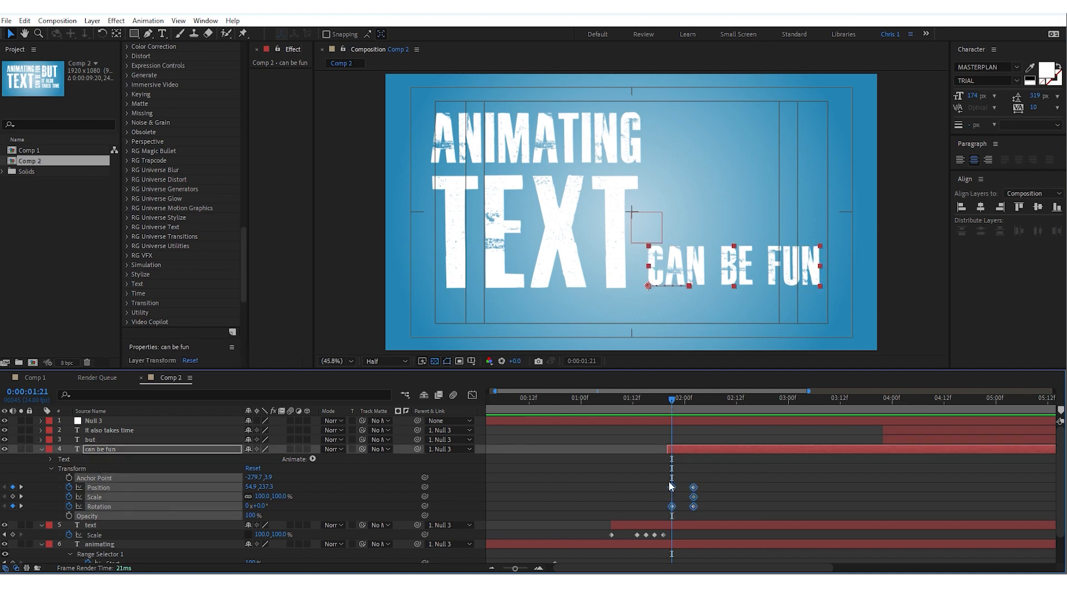
pyautogui.press('F9')
pyautogui.press('space')
pyautogui.moveTo(701, 474)
pyautogui.mouseDown()
pyautogui.moveTo(686, 512)
pyautogui.moveTo(700, 491)
pyautogui.mouseUp()
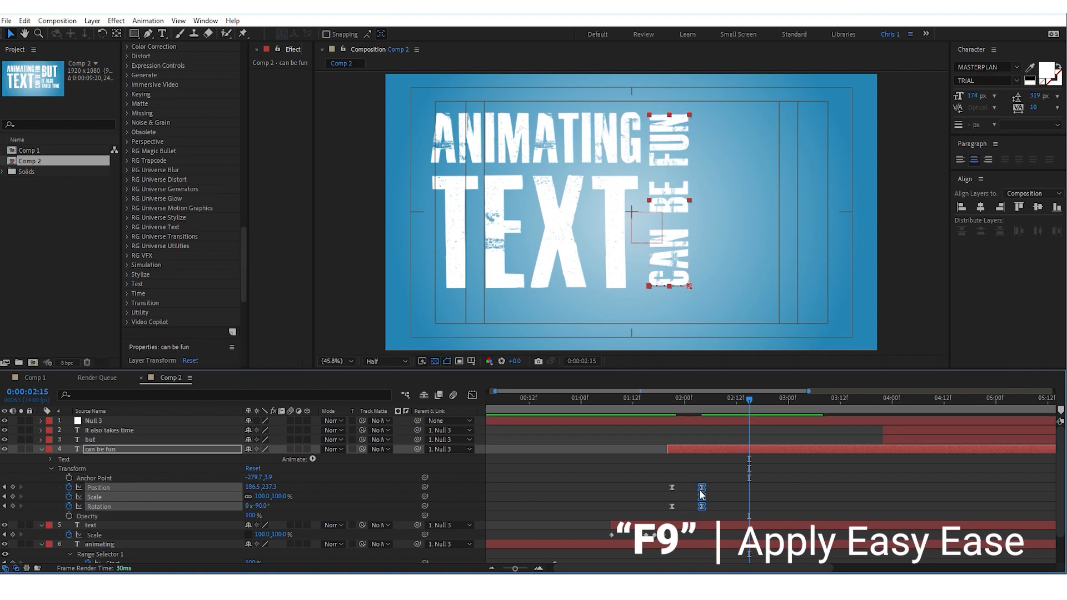
pyautogui.click(666, 406)
pyautogui.press('space')
# Start the "can be fun" layer at 0:00:01:22 and delay its eased keyframes to about 0:00:02:20 and 0:00:03:03
pyautogui.moveTo(675, 443); pyautogui.dragTo(676, 468)
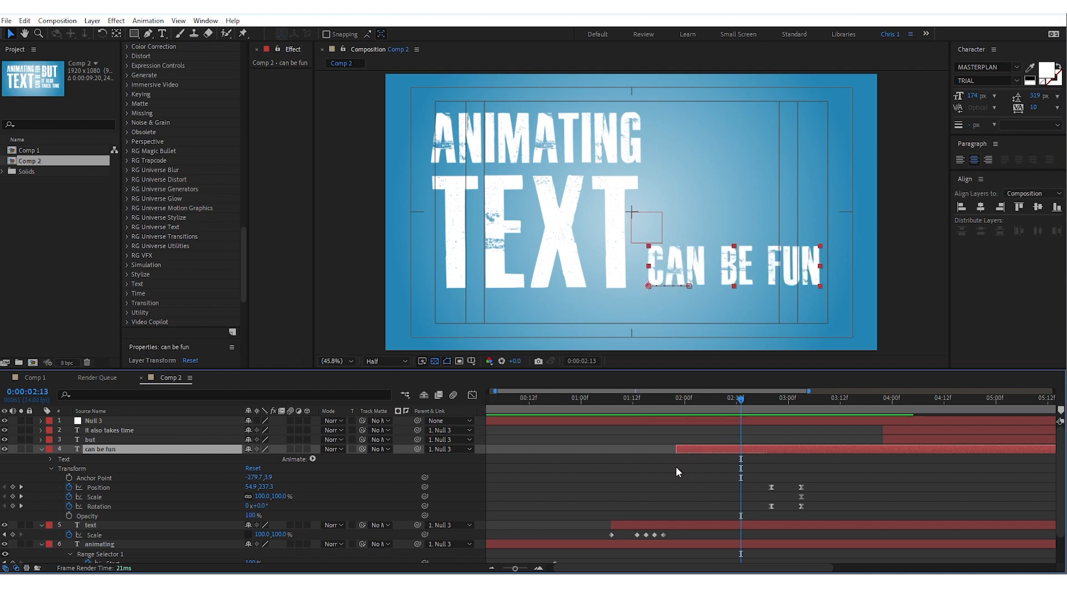
# Apply the Typewriter text preset to the "can be fun" layer at 0:00:02:00
pyautogui.moveTo(683, 397)
pyautogui.mouseDown()
pyautogui.moveTo(698, 402)
pyautogui.moveTo(683, 409)
pyautogui.mouseUp()
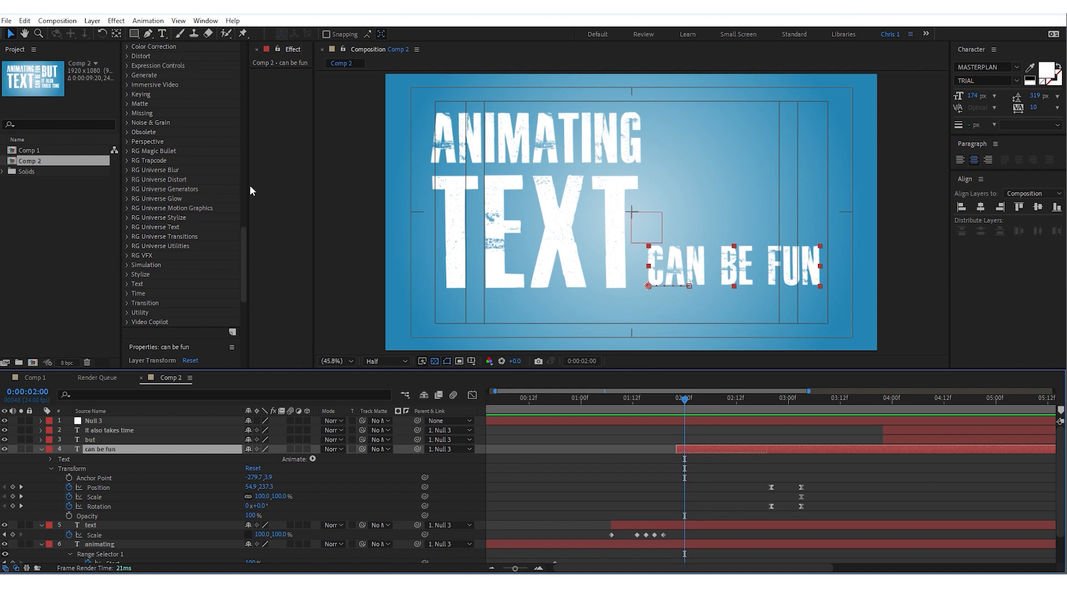
pyautogui.moveTo(244, 273); pyautogui.dragTo(254, 40)
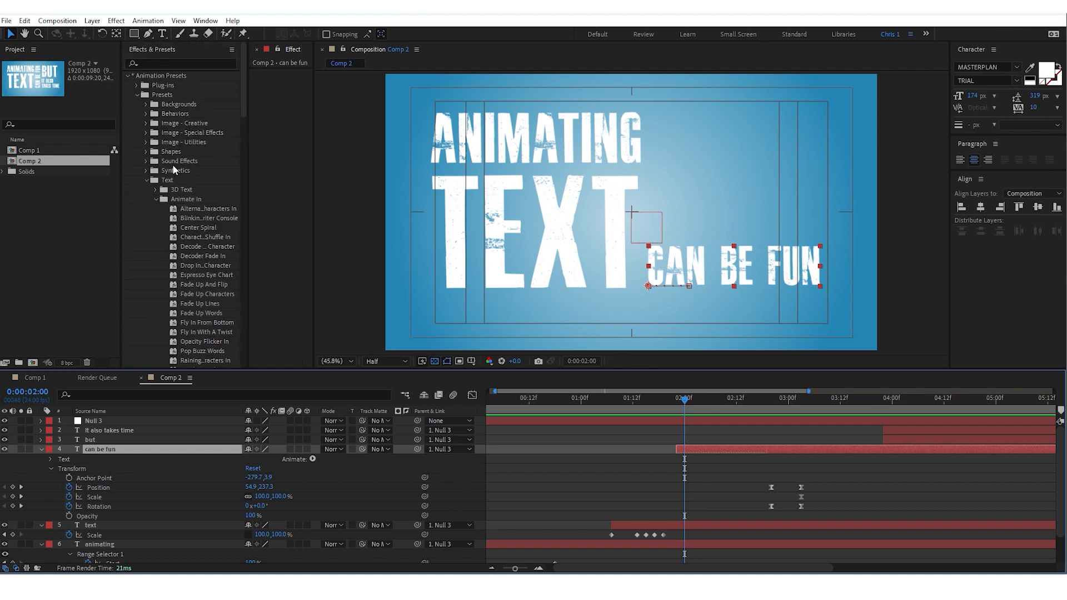
pyautogui.click(158, 64)
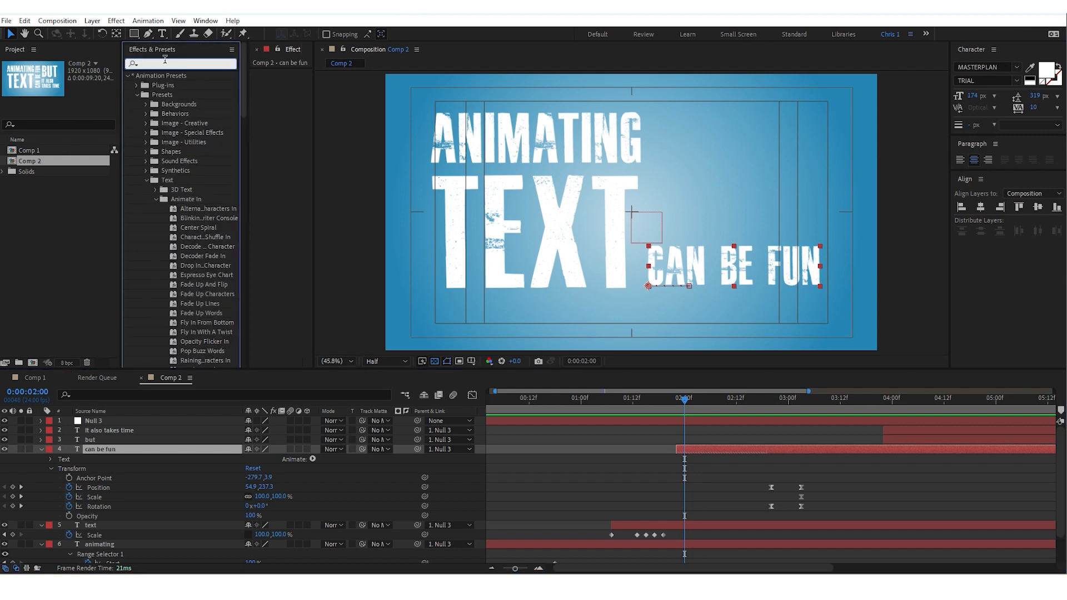
pyautogui.write('type')
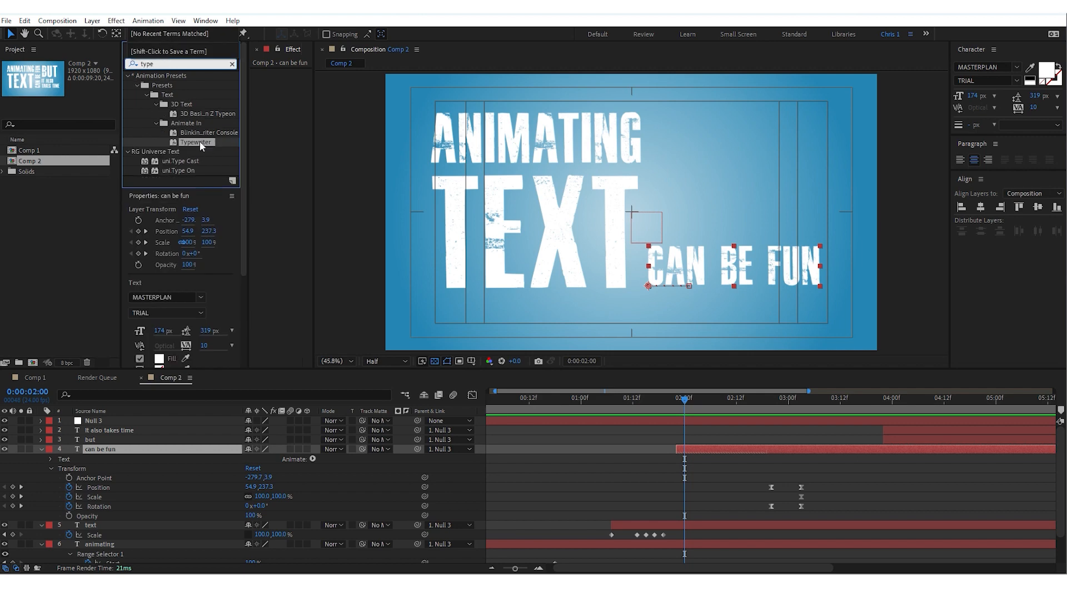
pyautogui.doubleClick(199, 141)
pyautogui.click(689, 446)
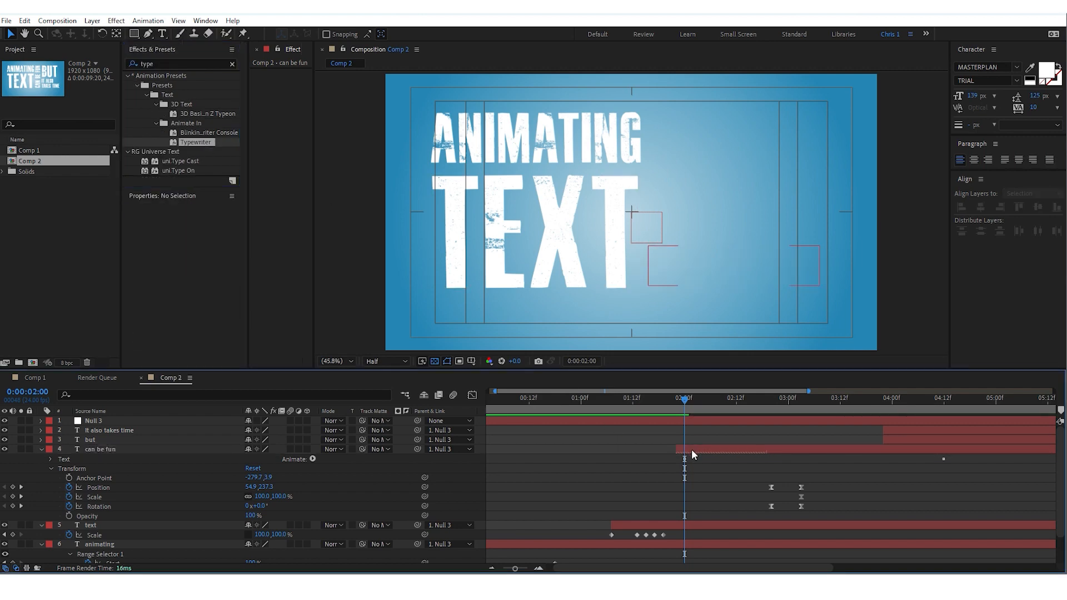
# Move the Typewriter Start keyframes of "can be fun" to about 0:00:01:23 and 0:00:02:14 and preview the reveal
pyautogui.press('u')
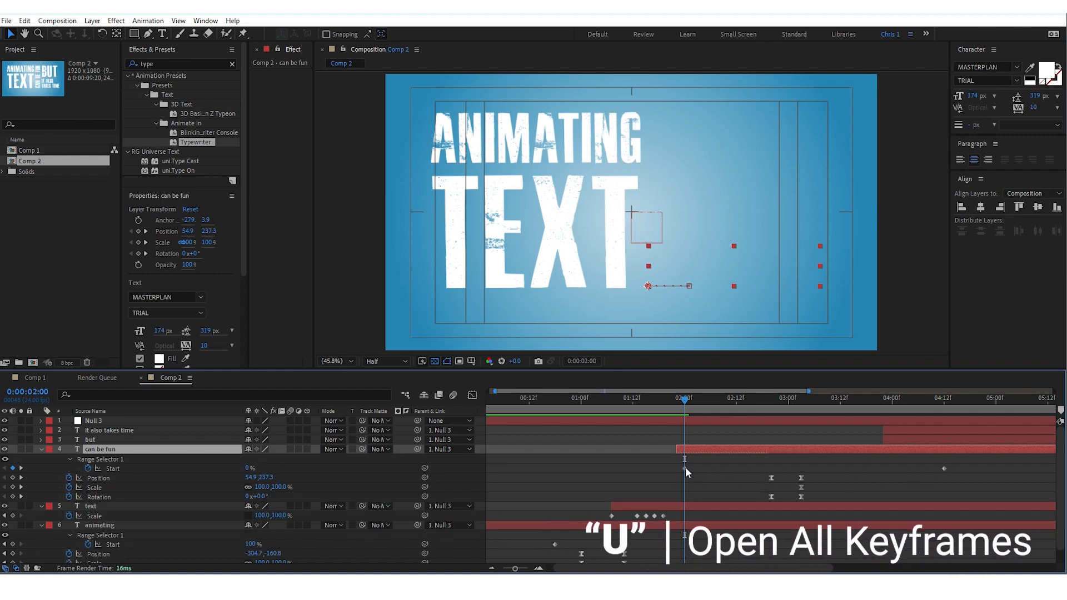
pyautogui.moveTo(684, 468); pyautogui.dragTo(679, 472)
pyautogui.moveTo(943, 469); pyautogui.dragTo(719, 470)
pyautogui.moveTo(684, 399); pyautogui.dragTo(745, 469)
pyautogui.press('space')
pyautogui.press('space')
pyautogui.moveTo(669, 406); pyautogui.dragTo(745, 414)
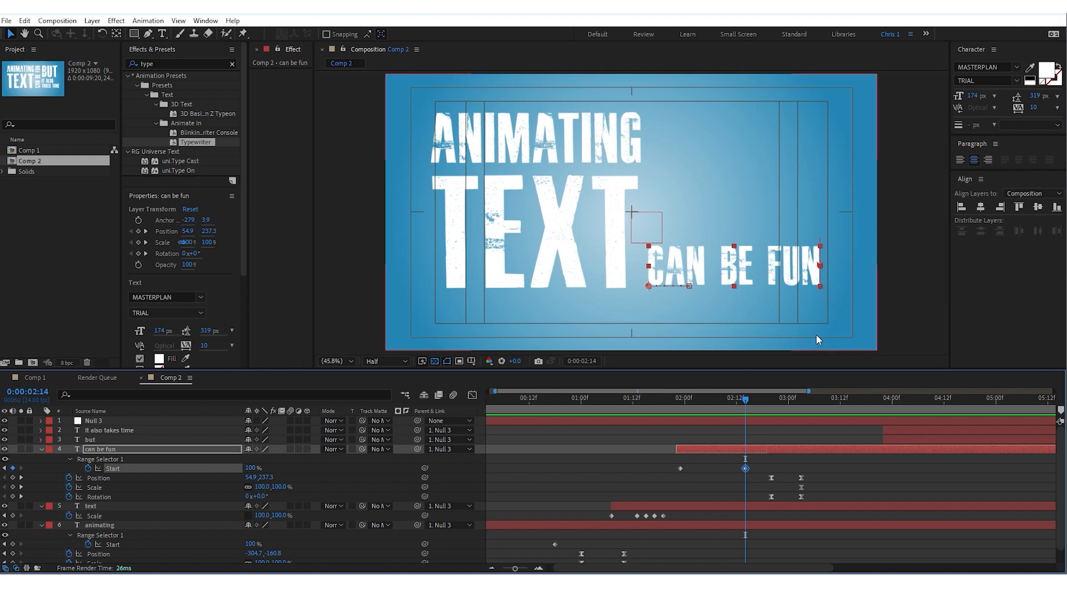
# Set Based On to Words in the advanced Range Selector 1 options of "can be fun"
pyautogui.click(70, 459)
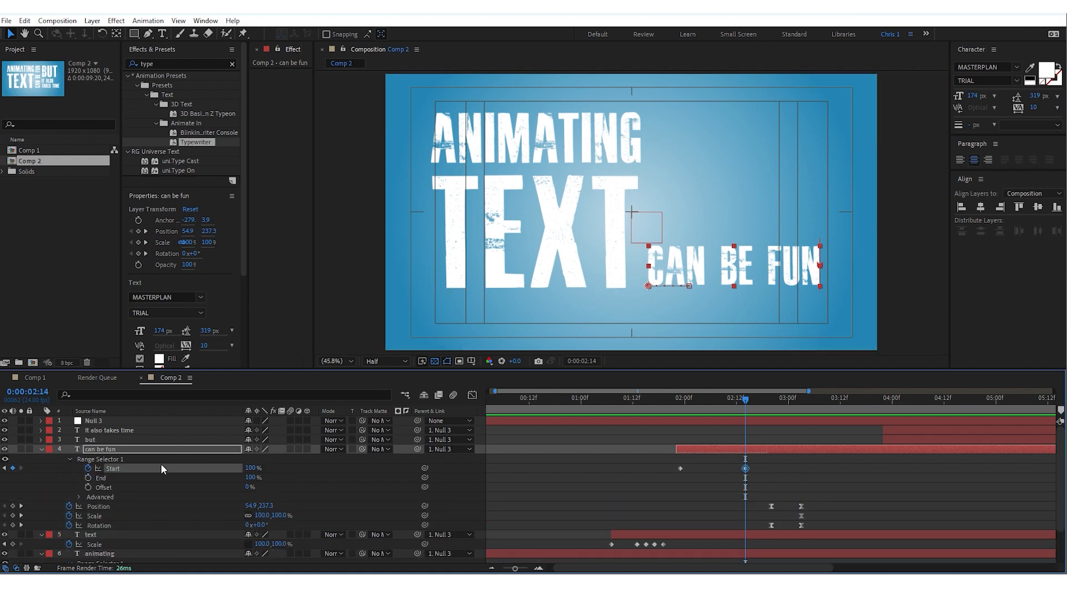
pyautogui.click(79, 497)
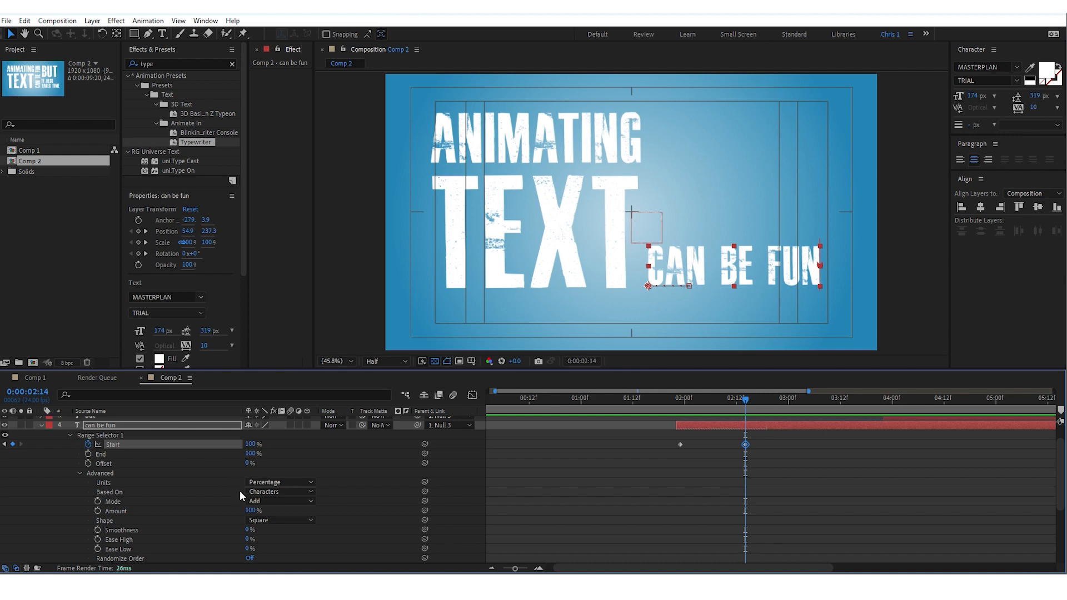
pyautogui.click(265, 494)
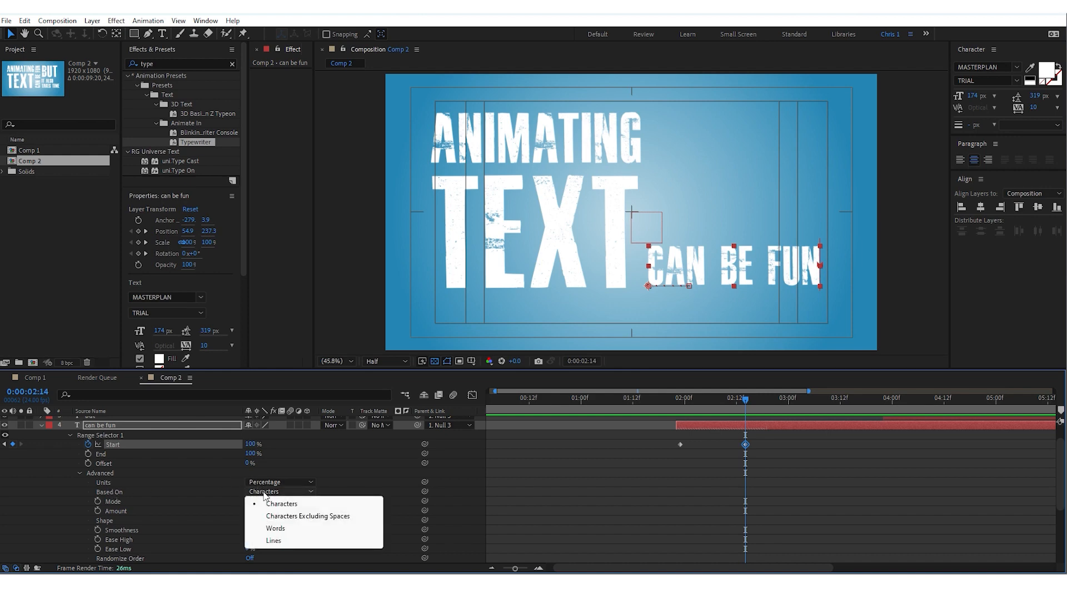
pyautogui.click(286, 528)
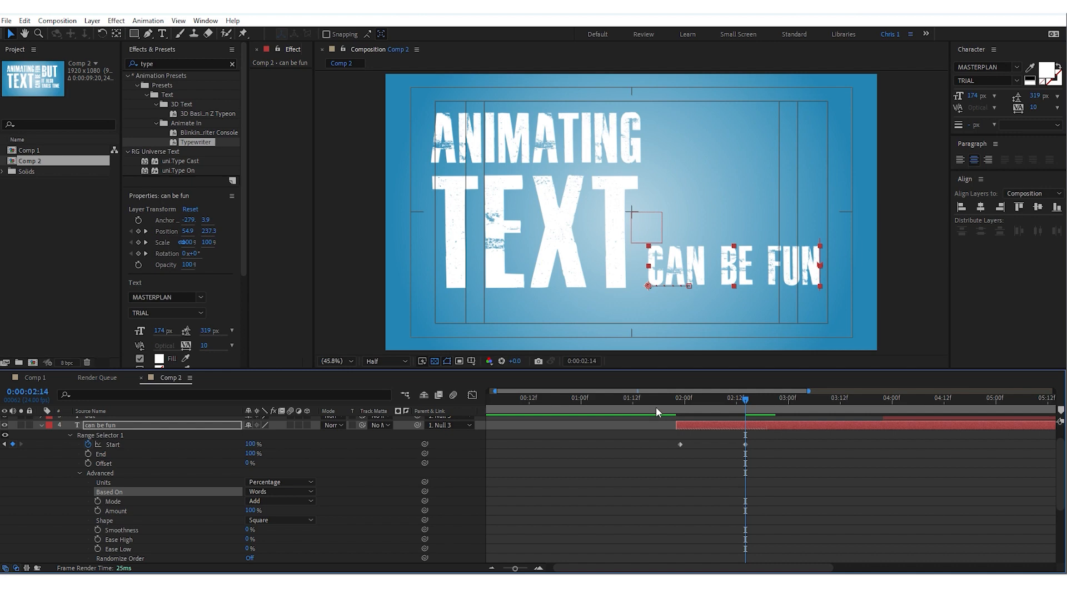
# Preview the word-by-word reveal of "can be fun" and replay the whole animation from the beginning
pyautogui.click(671, 399)
pyautogui.press('space')
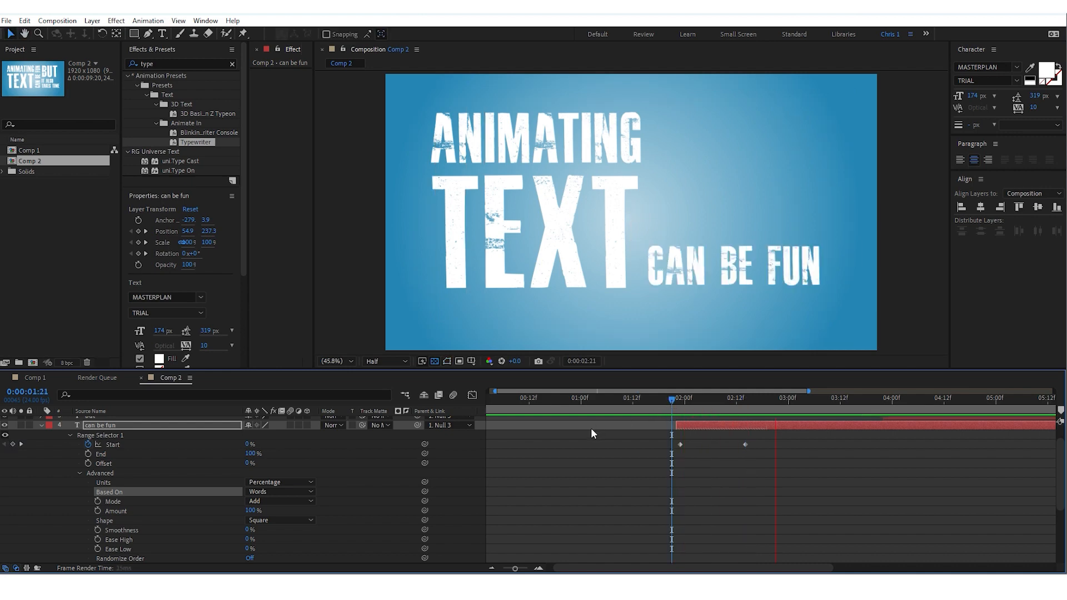
pyautogui.click(672, 406)
pyautogui.click(669, 406)
pyautogui.press('space')
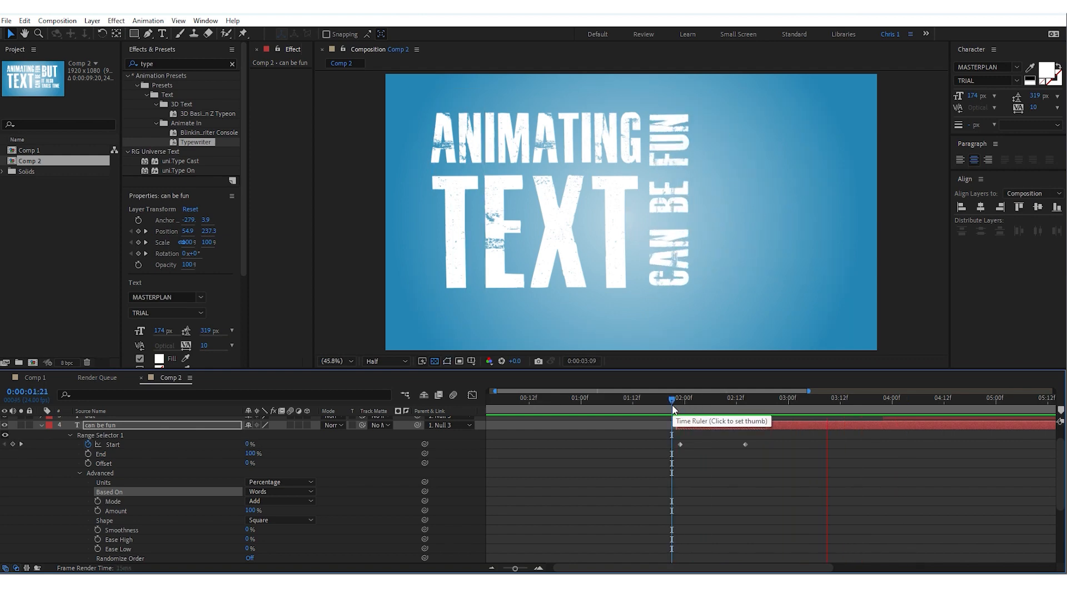
pyautogui.press('space')
pyautogui.click(42, 425)
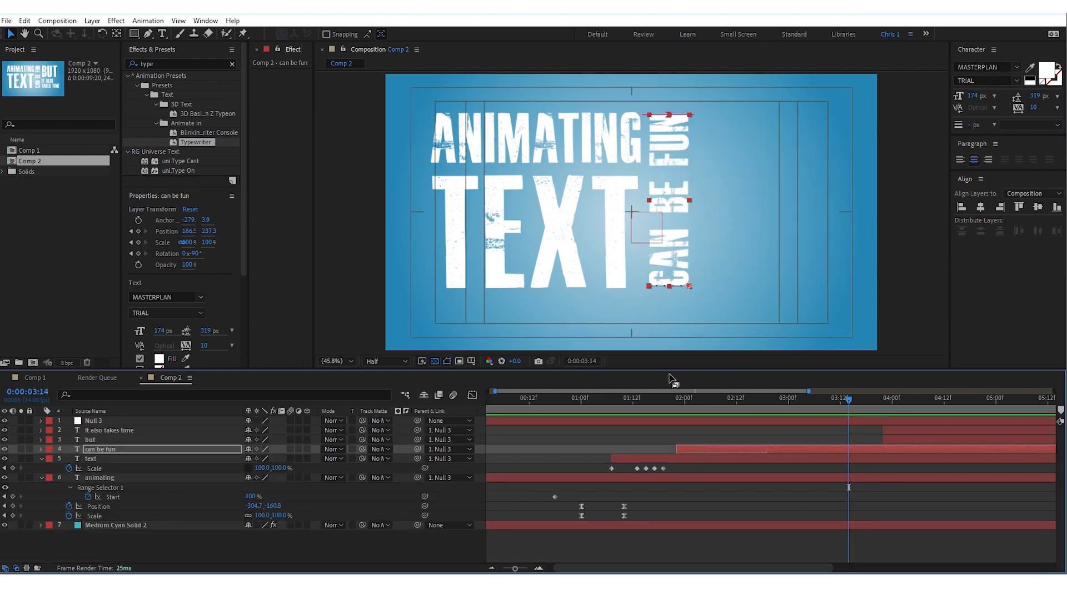
pyautogui.moveTo(686, 402); pyautogui.dragTo(364, 428)
pyautogui.press('space')
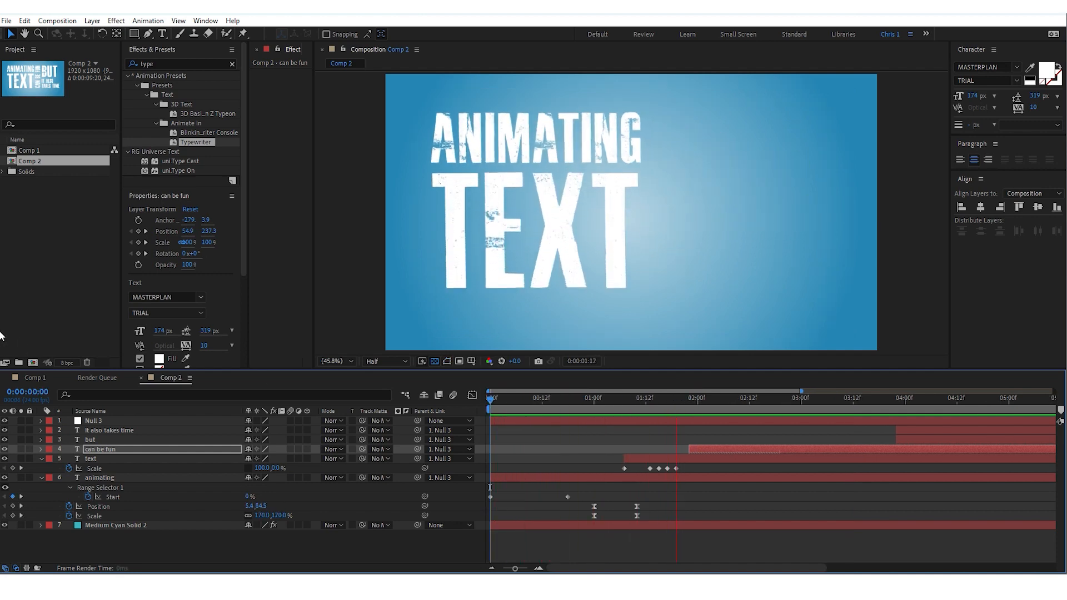
pyautogui.press('space')
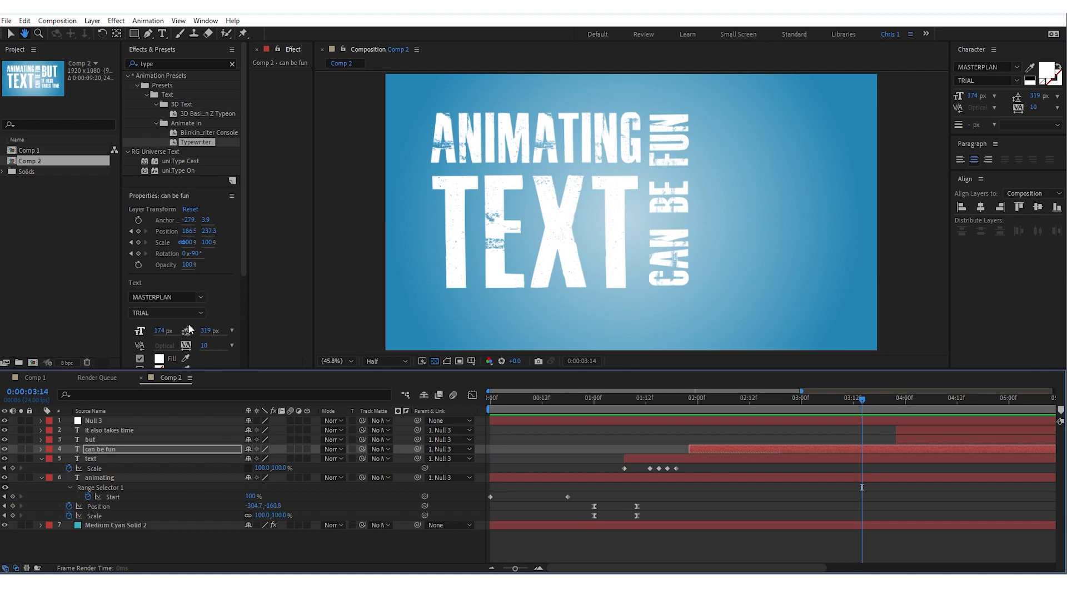
# Start the "but" layer at about 0:00:03:02, just before the ending transform keyframes of "can be fun"
pyautogui.moveTo(912, 441); pyautogui.dragTo(869, 440)
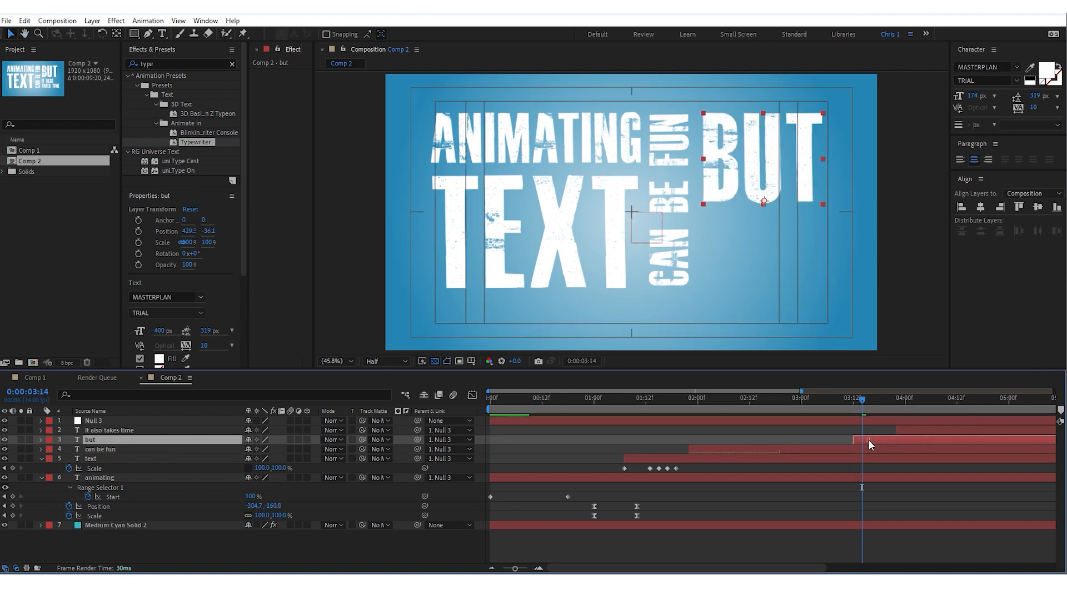
pyautogui.moveTo(825, 405); pyautogui.dragTo(865, 405)
pyautogui.moveTo(716, 408); pyautogui.dragTo(747, 445)
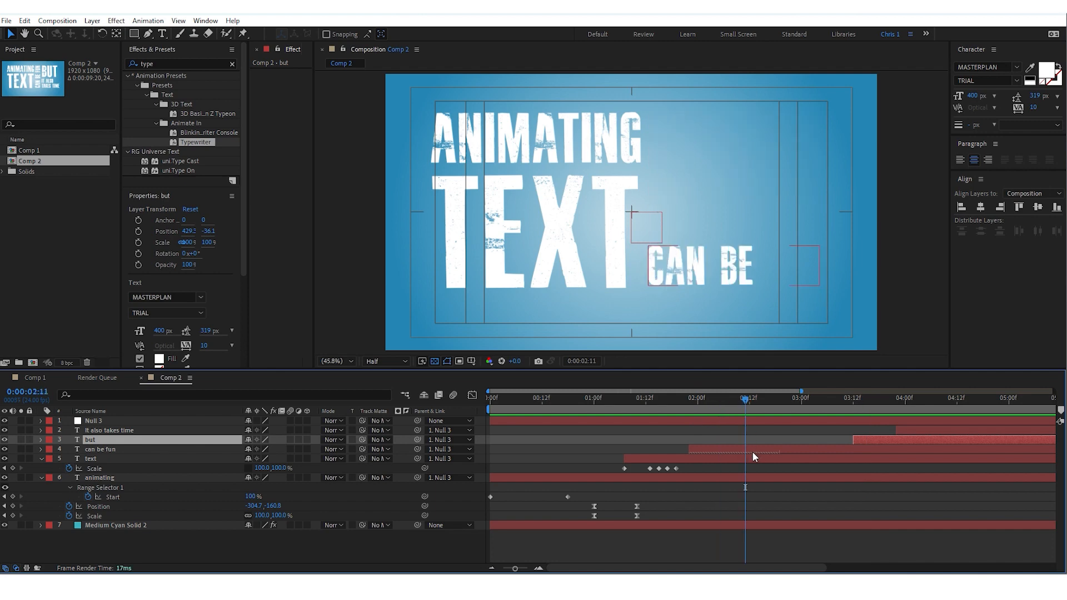
pyautogui.click(751, 450)
pyautogui.press('u')
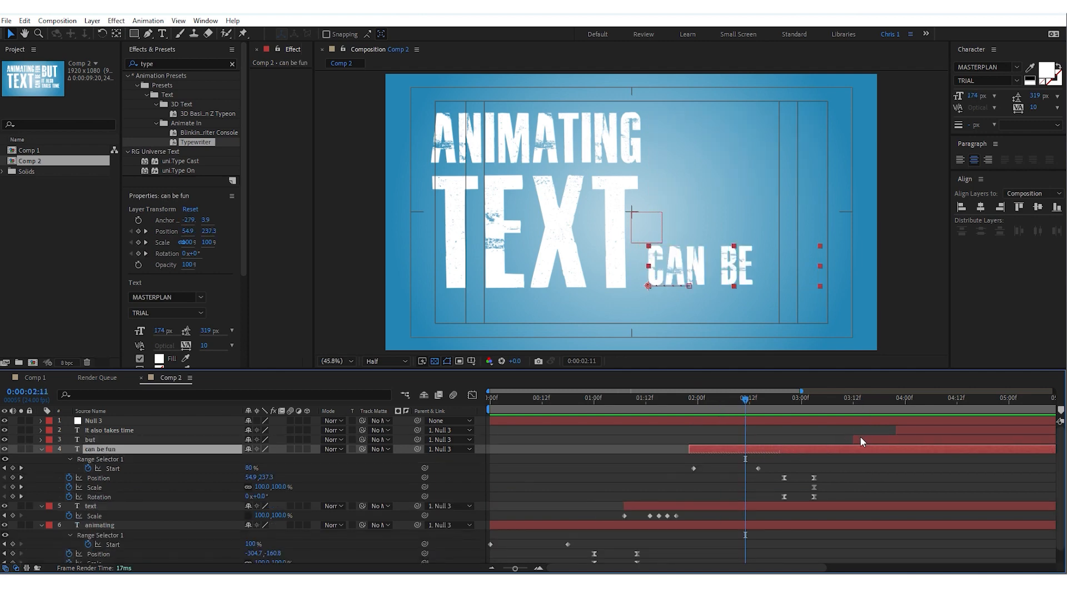
pyautogui.moveTo(860, 440); pyautogui.dragTo(818, 441)
# Keyframe the Position of "but" in place at 0:00:03:09 and off the frame's right side at 0:00:03:03, about 1051.4, -36.1, and preview it
pyautogui.moveTo(794, 397); pyautogui.dragTo(848, 413)
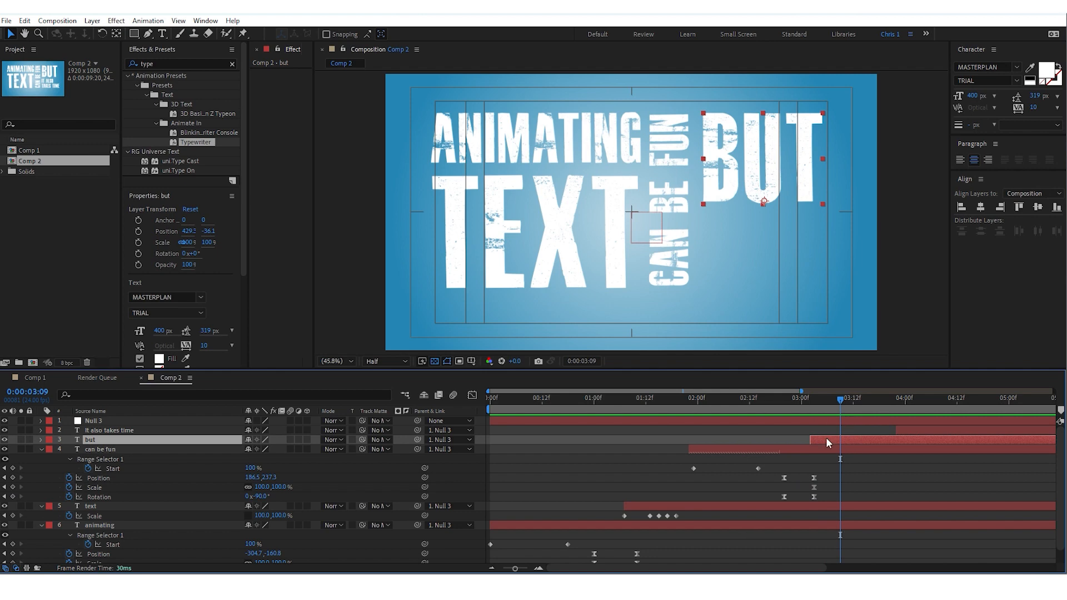
pyautogui.press('p')
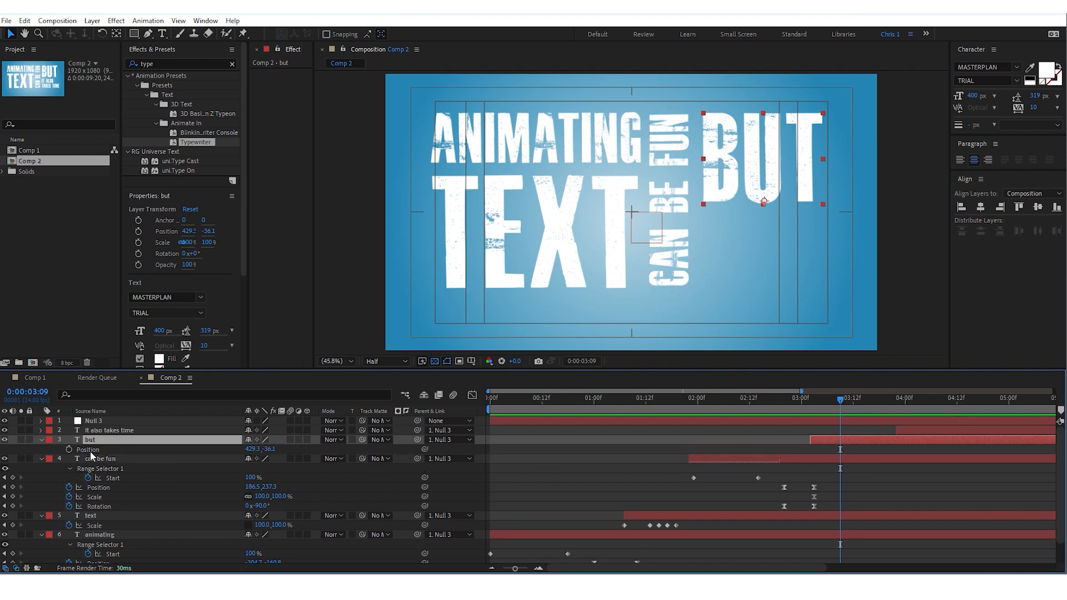
pyautogui.click(69, 450)
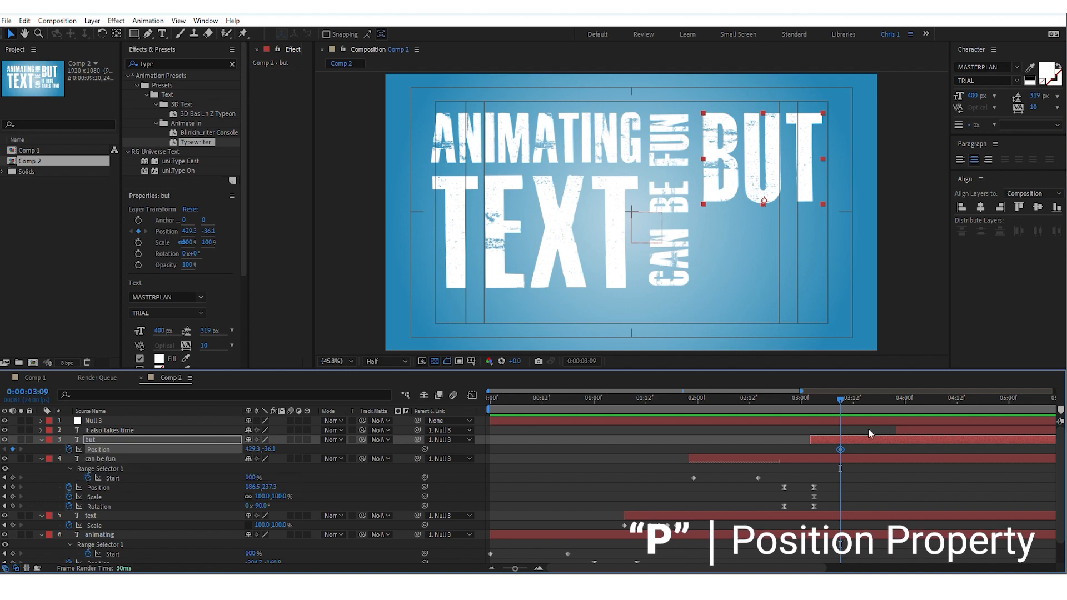
pyautogui.moveTo(848, 403); pyautogui.dragTo(813, 408)
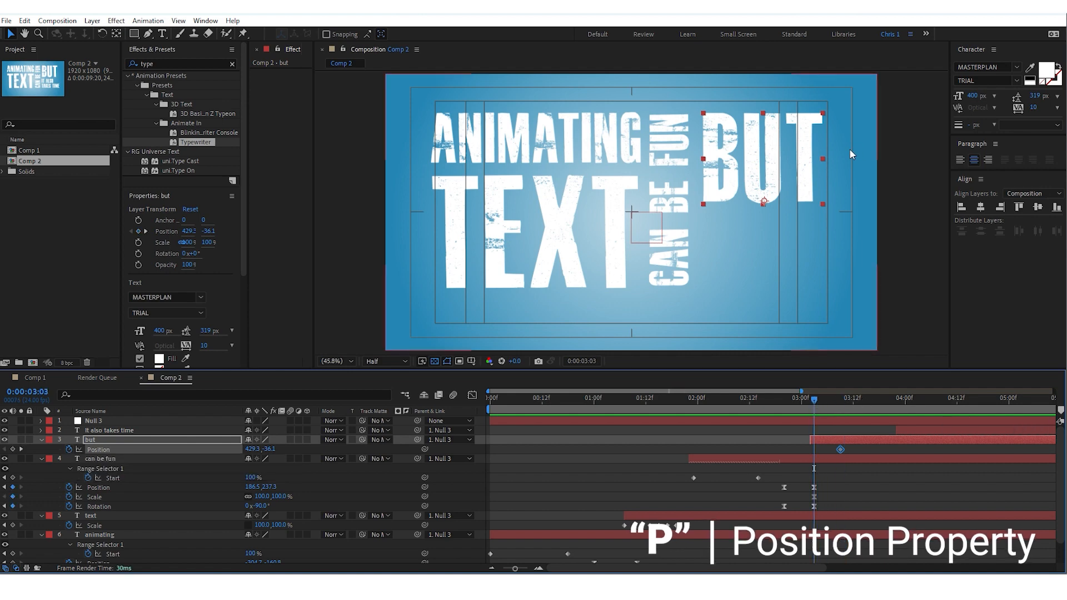
pyautogui.moveTo(759, 182); pyautogui.dragTo(947, 181)
pyautogui.press('space')
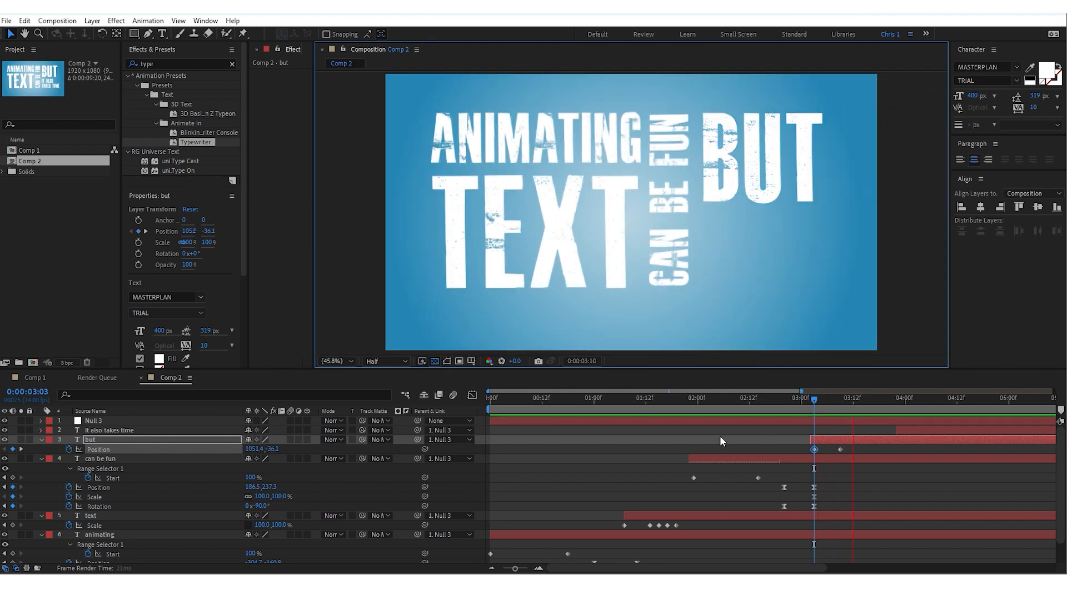
# Apply Easy Ease to the ending Position keyframe of "but" and preview the animation from the beginning
pyautogui.click(840, 448)
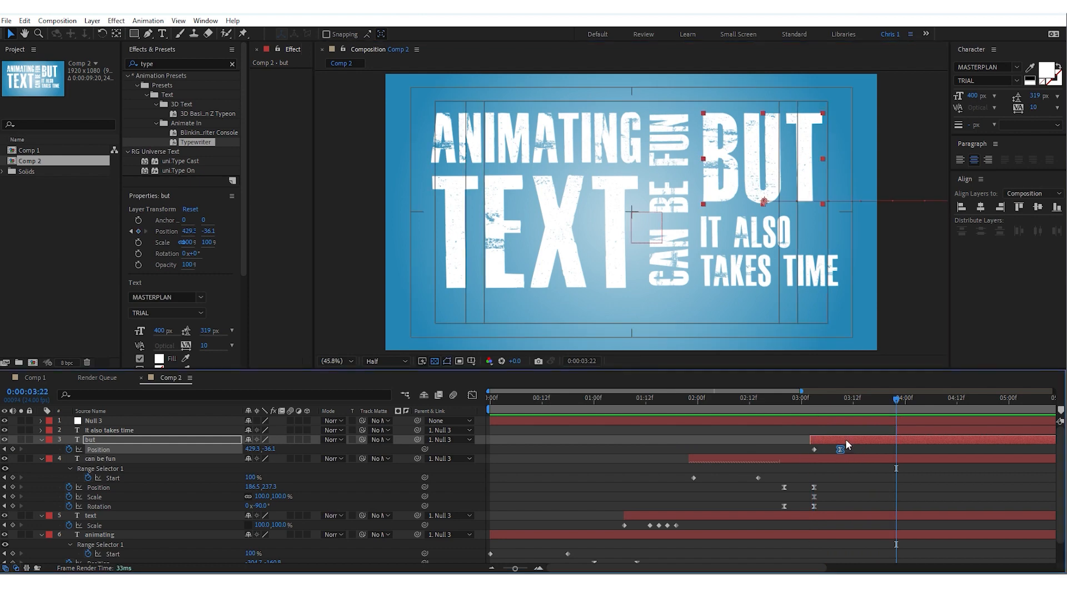
pyautogui.click(801, 398)
pyautogui.press('space')
pyautogui.press('space')
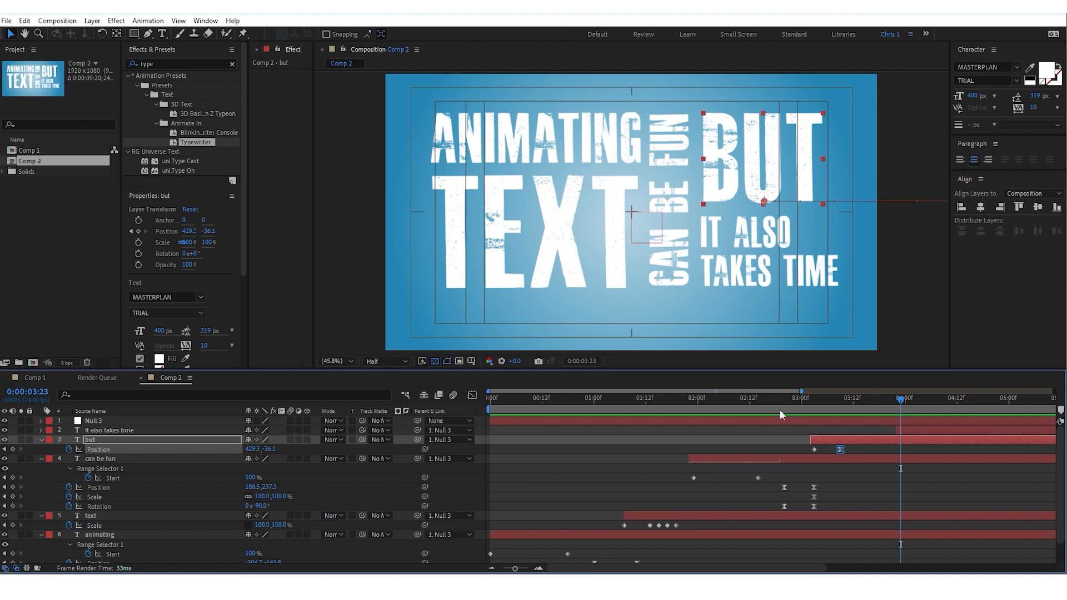
pyautogui.moveTo(778, 409); pyautogui.dragTo(555, 412)
pyautogui.press('Home')
pyautogui.press('space')
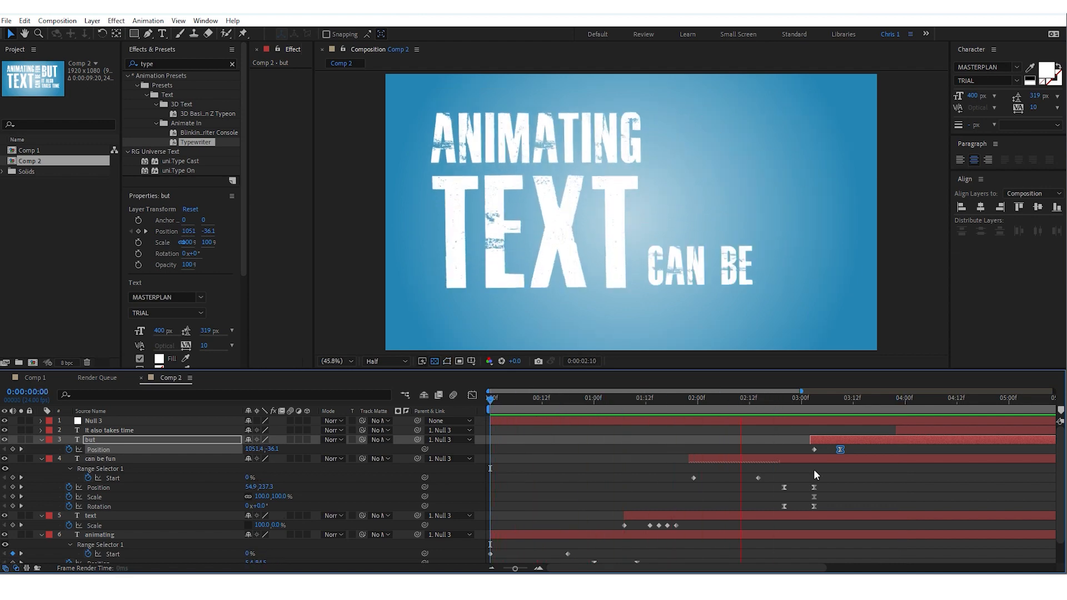
pyautogui.press('space')
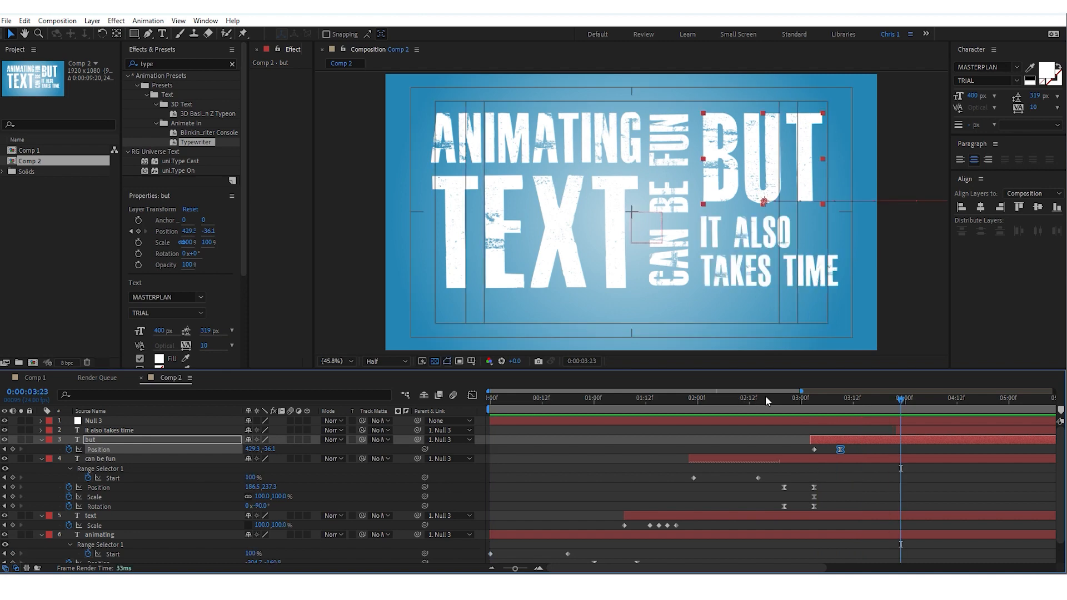
# Apply the Scale Up Word text preset to the "it also takes time" layer at 0:00:04:19
pyautogui.moveTo(801, 390); pyautogui.dragTo(1056, 391)
pyautogui.moveTo(722, 400); pyautogui.dragTo(765, 400)
pyautogui.click(761, 229)
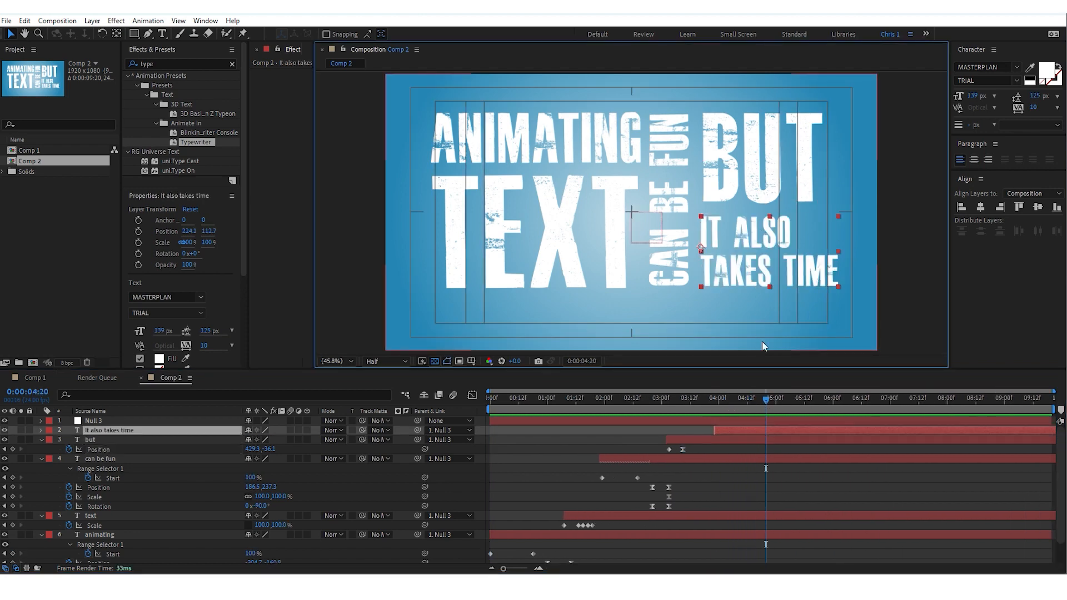
pyautogui.moveTo(765, 401); pyautogui.dragTo(762, 431)
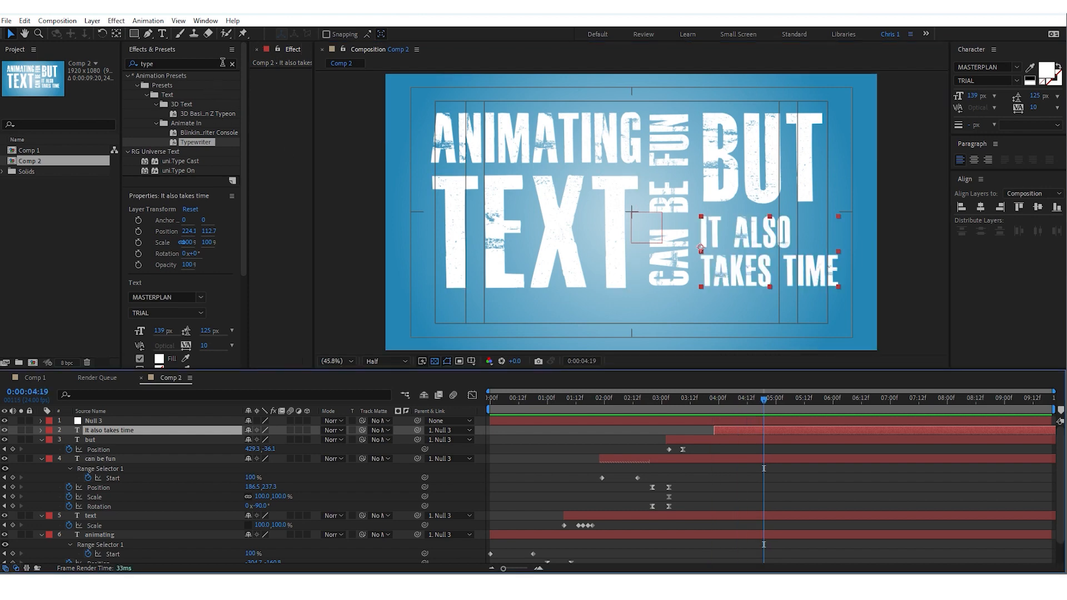
pyautogui.click(232, 65)
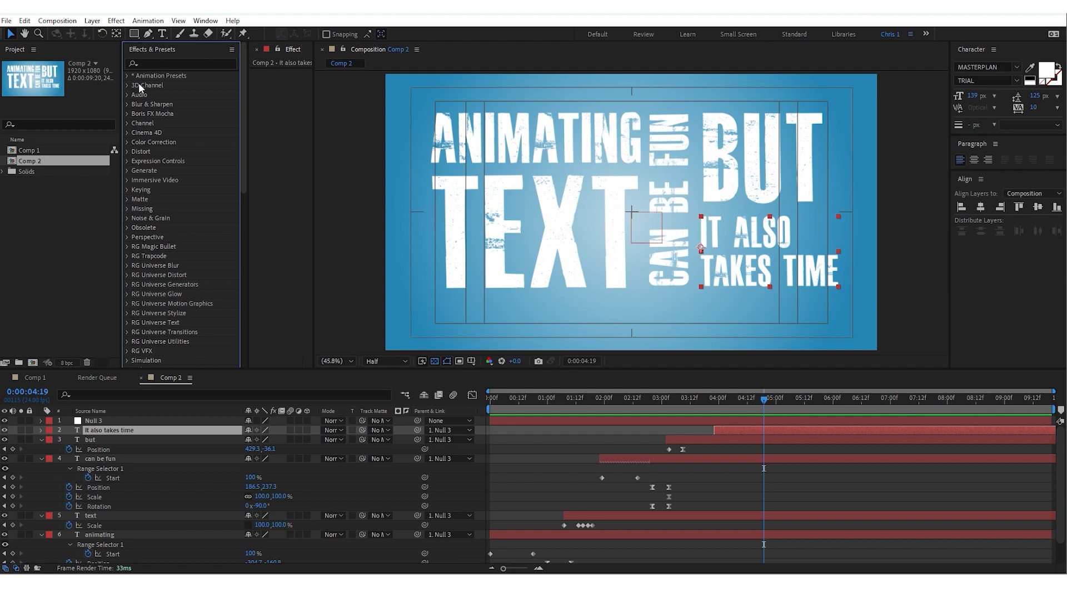
pyautogui.click(126, 76)
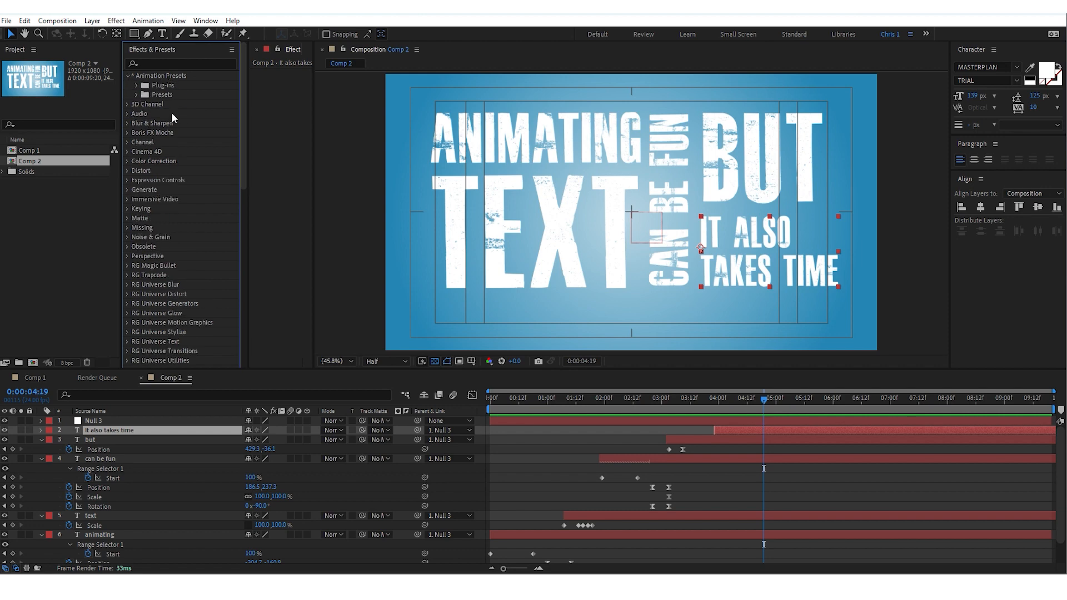
pyautogui.click(137, 94)
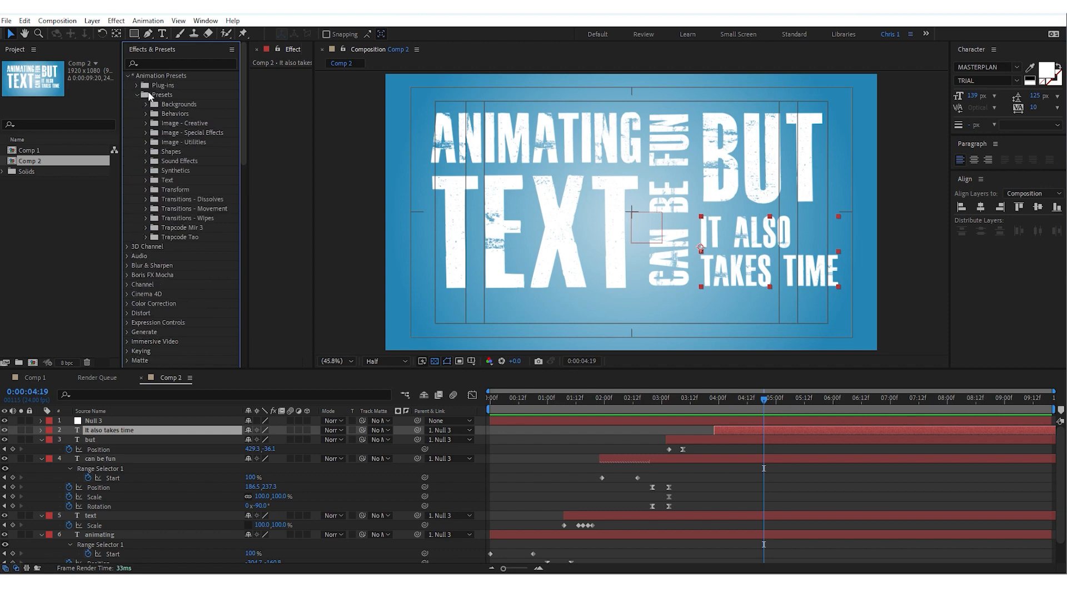
pyautogui.click(149, 63)
pyautogui.write('scale u')
pyautogui.click(198, 123)
pyautogui.moveTo(187, 125); pyautogui.dragTo(769, 429)
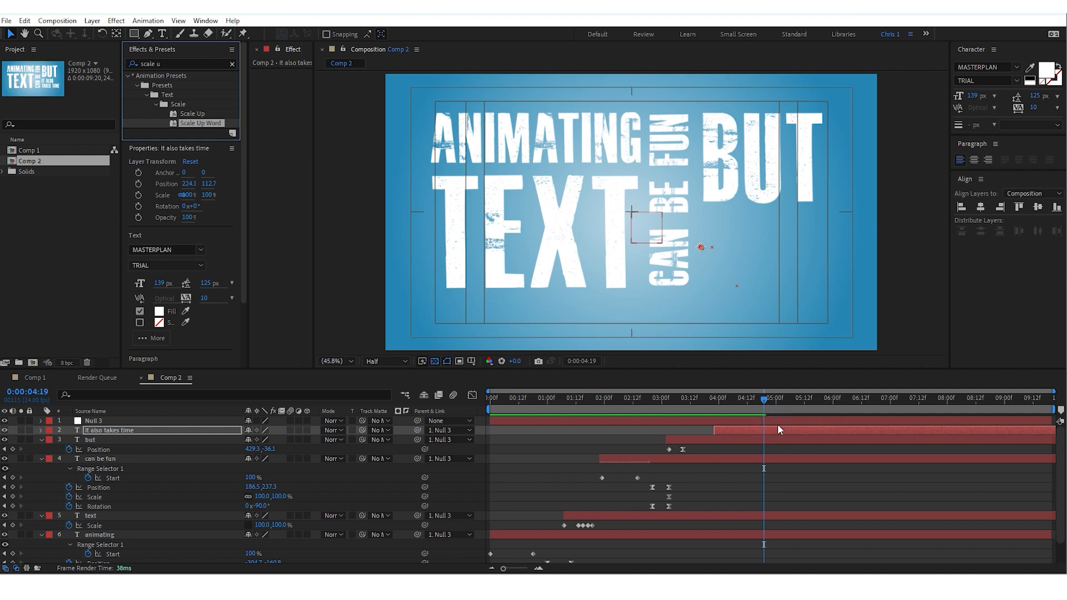
# Move the Start keyframes of "it also takes time" to the layer's beginning and about 0:00:05:01, and return to 0:00:03:20 for previewing
pyautogui.click(772, 429)
pyautogui.press('u')
pyautogui.moveTo(764, 450); pyautogui.dragTo(715, 449)
pyautogui.moveTo(878, 449); pyautogui.dragTo(775, 462)
pyautogui.click(709, 398)
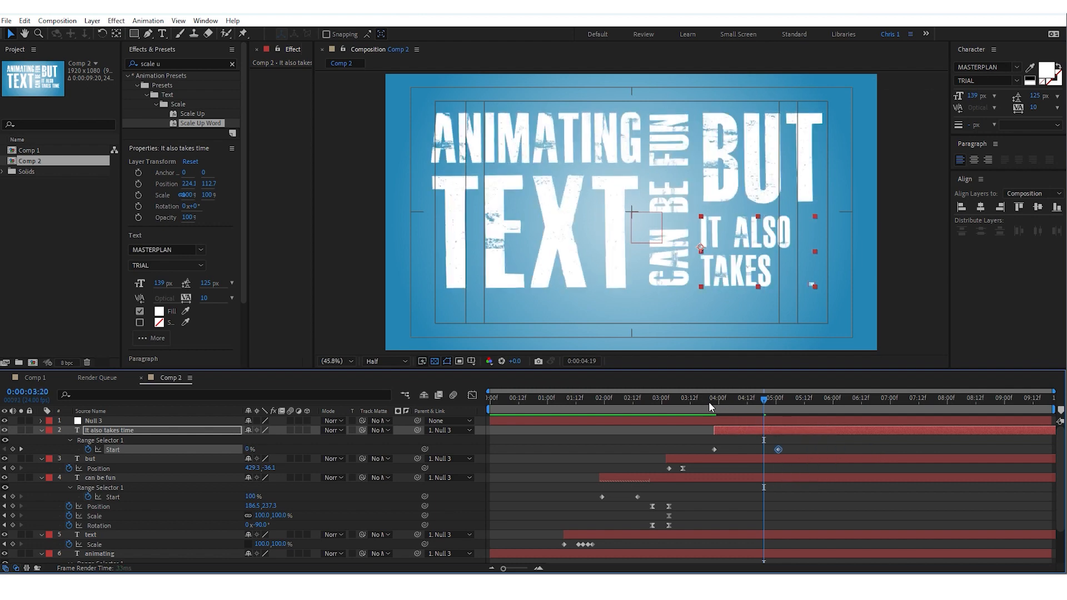
# Move the ending Start keyframe of "it also takes time" earlier, to about 0:00:04:10, and preview the faster word animation
pyautogui.press('space')
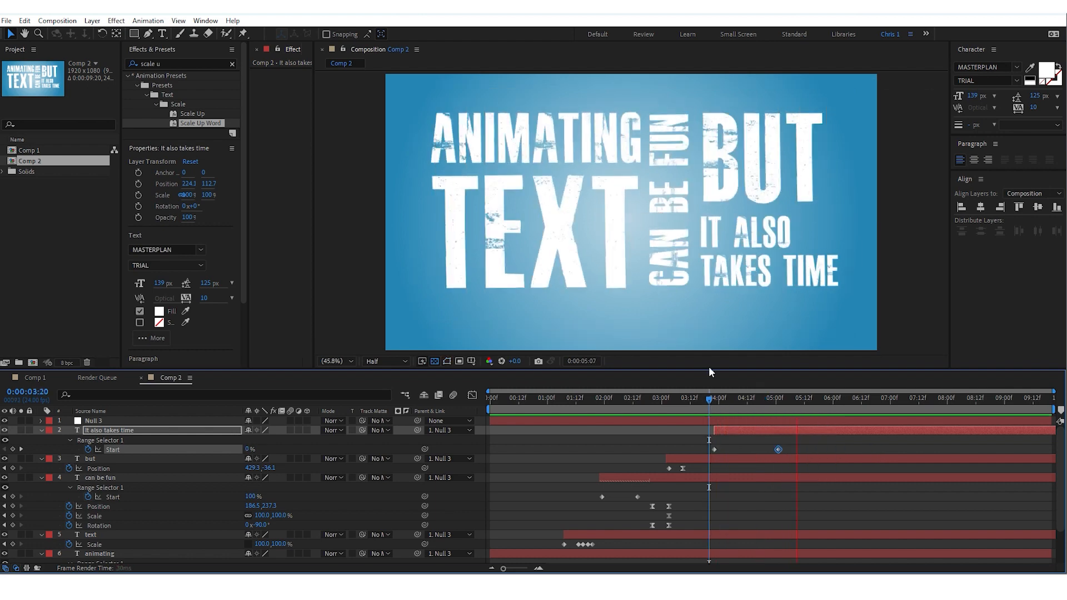
pyautogui.click(708, 399)
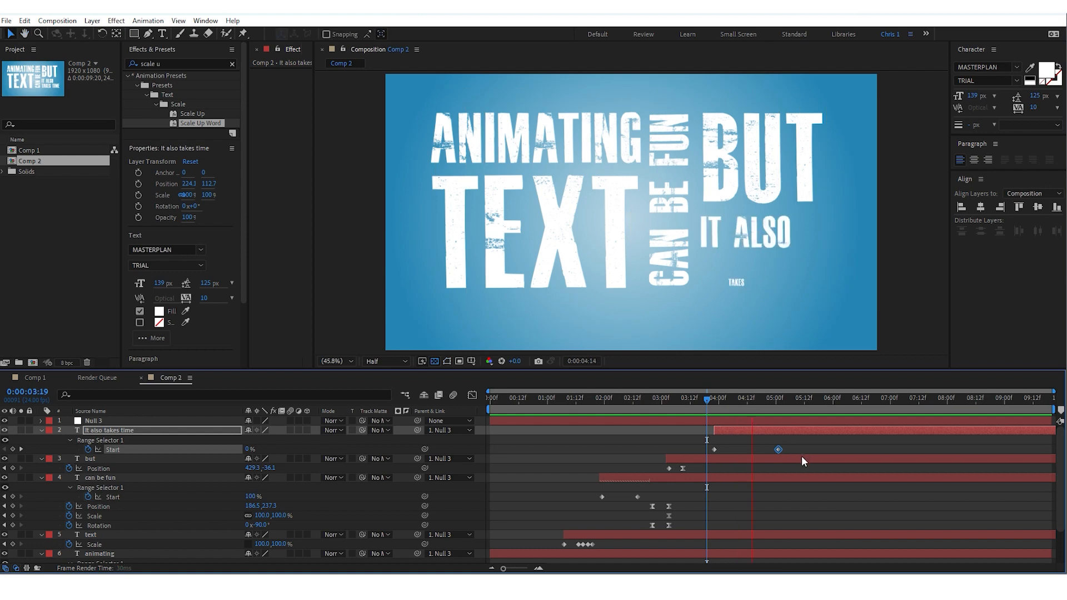
pyautogui.press('space')
pyautogui.moveTo(778, 449); pyautogui.dragTo(743, 459)
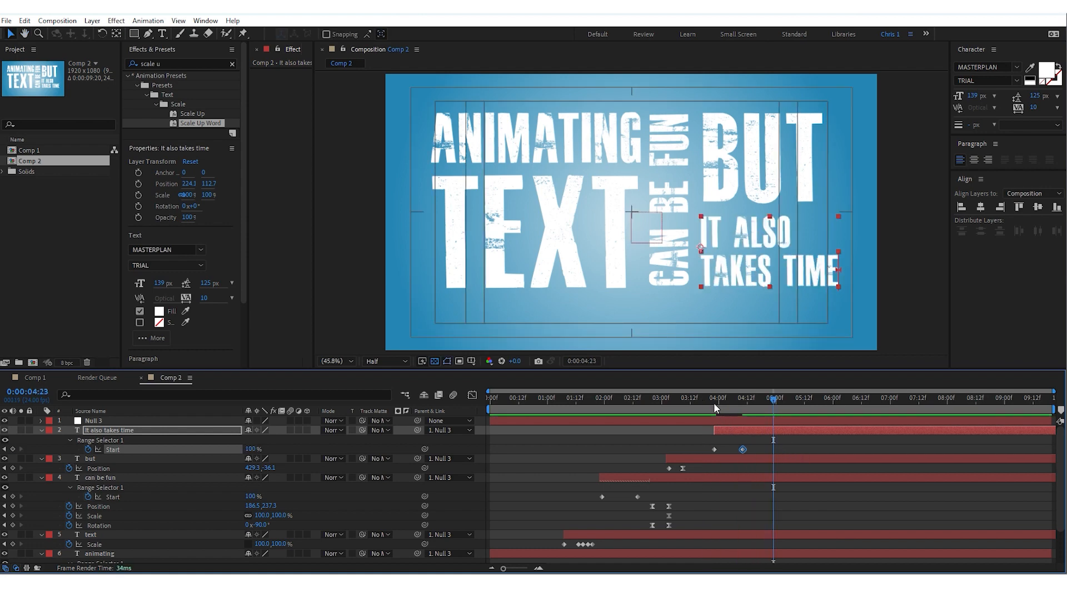
pyautogui.click(709, 399)
pyautogui.press('space')
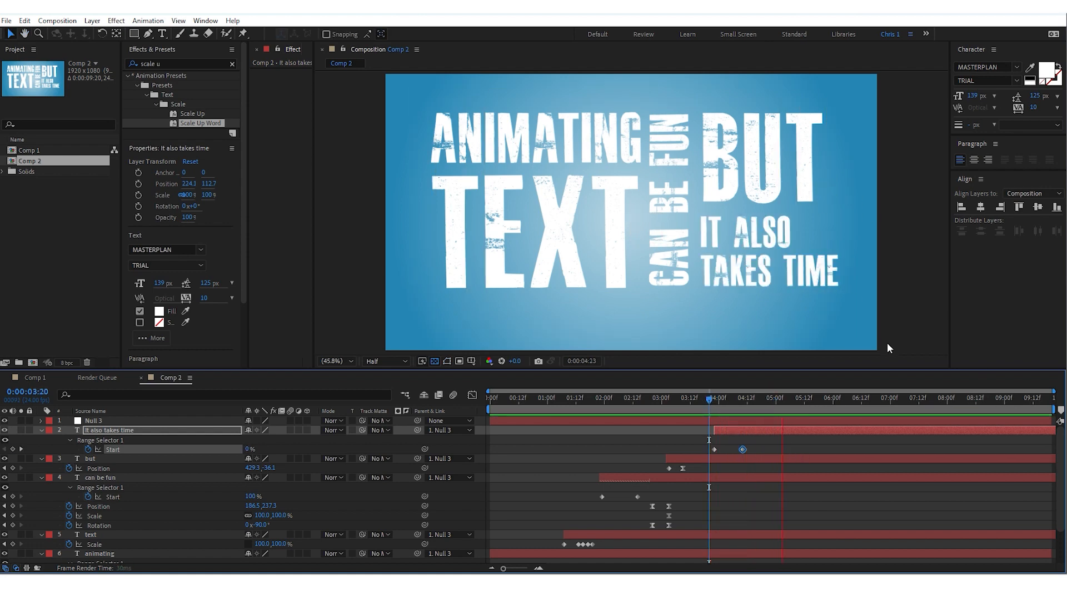
pyautogui.moveTo(675, 399); pyautogui.dragTo(699, 426)
pyautogui.press('space')
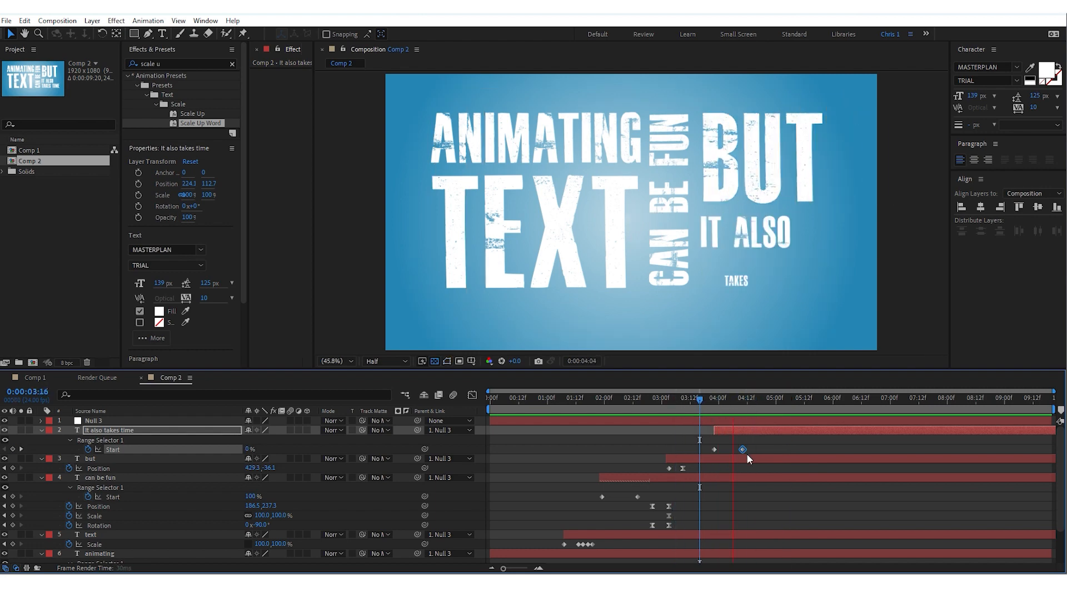
pyautogui.press('space')
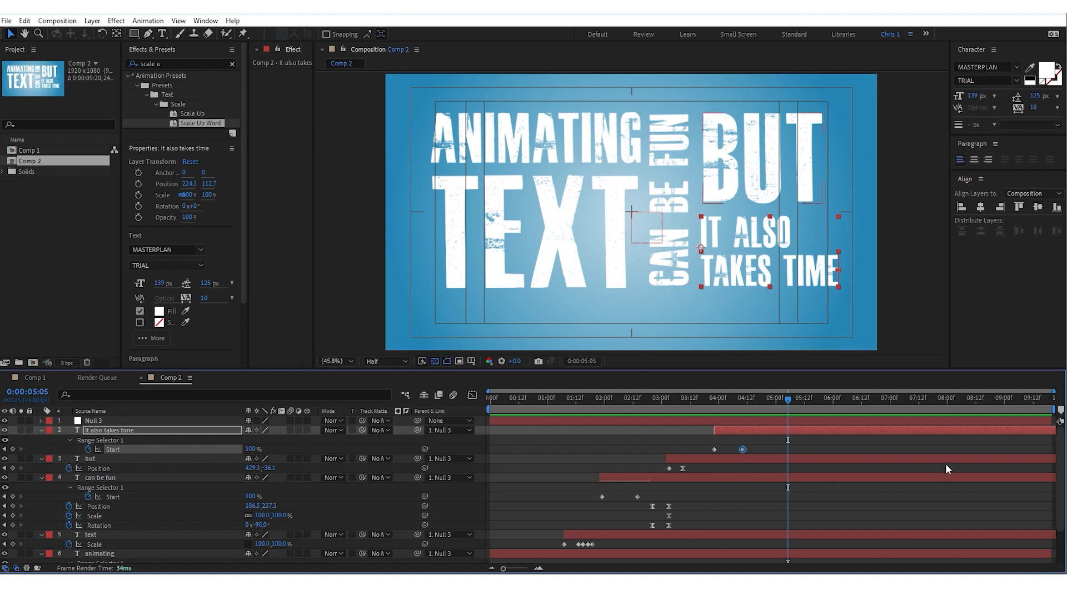
# Collapse the properties of all layers, enable motion blur for every layer and the composition, and preview from the beginning
pyautogui.hotkey('ctrl', 'a')
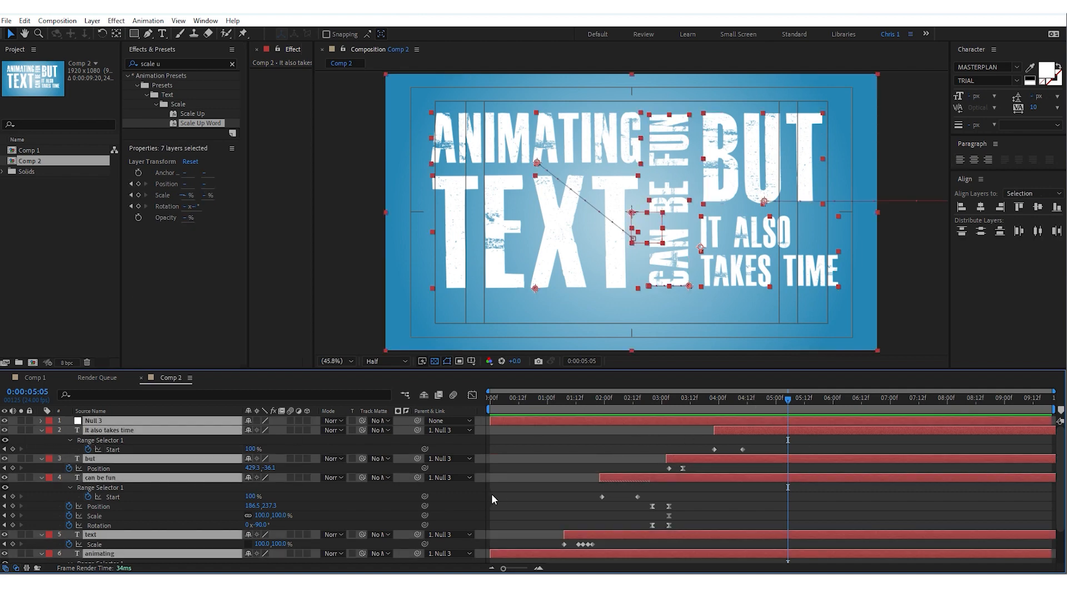
pyautogui.click(42, 431)
pyautogui.moveTo(580, 401); pyautogui.dragTo(491, 407)
pyautogui.press('space')
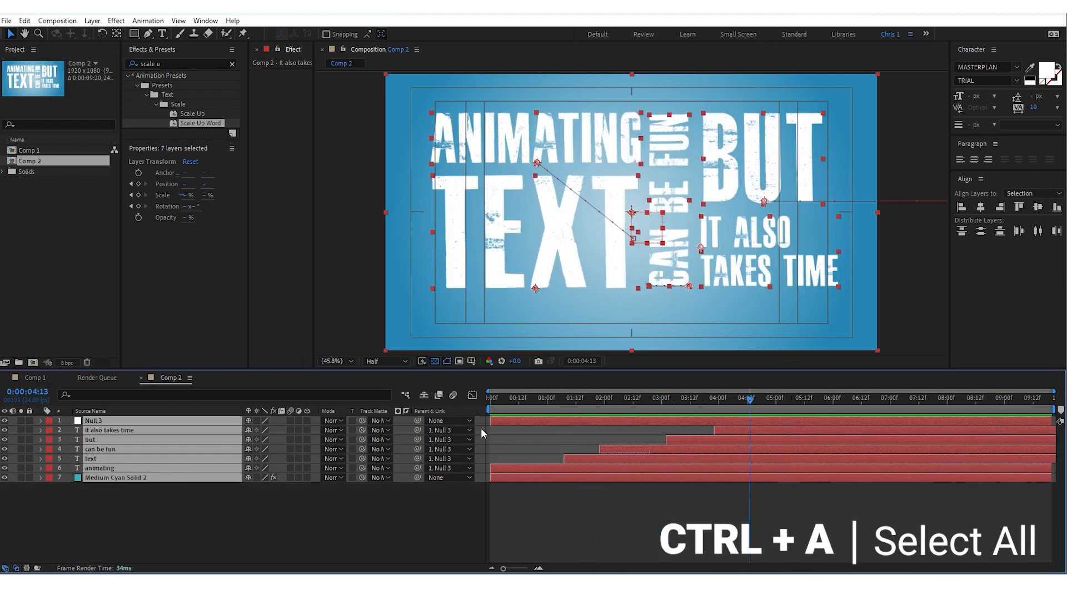
pyautogui.click(453, 395)
pyautogui.moveTo(290, 421); pyautogui.dragTo(292, 476)
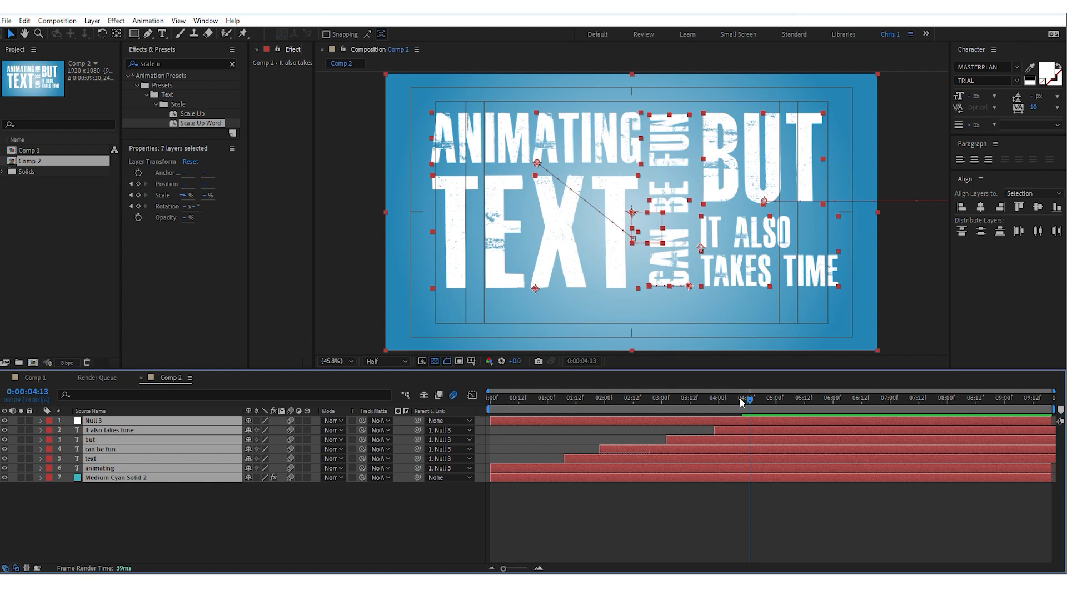
pyautogui.press('Home')
pyautogui.press('space')
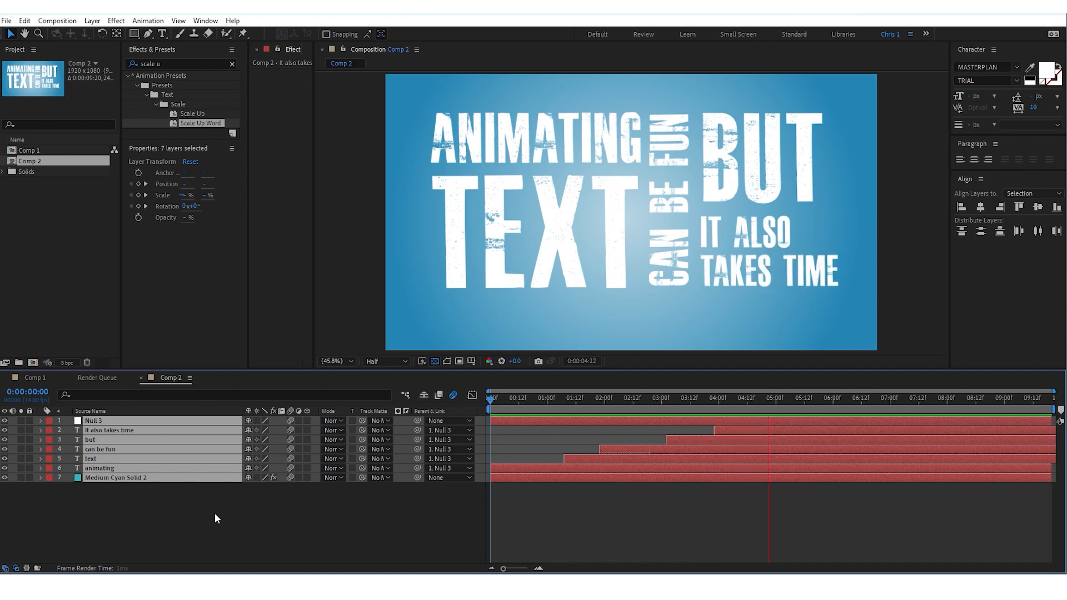
pyautogui.press('space')
pyautogui.click(469, 518)
# Keyframe Null 3's Position in place at 0:00:05:10 and off the frame's left side at 0:00:06:02, about -881.5, 540, and preview it
pyautogui.moveTo(558, 397); pyautogui.dragTo(799, 441)
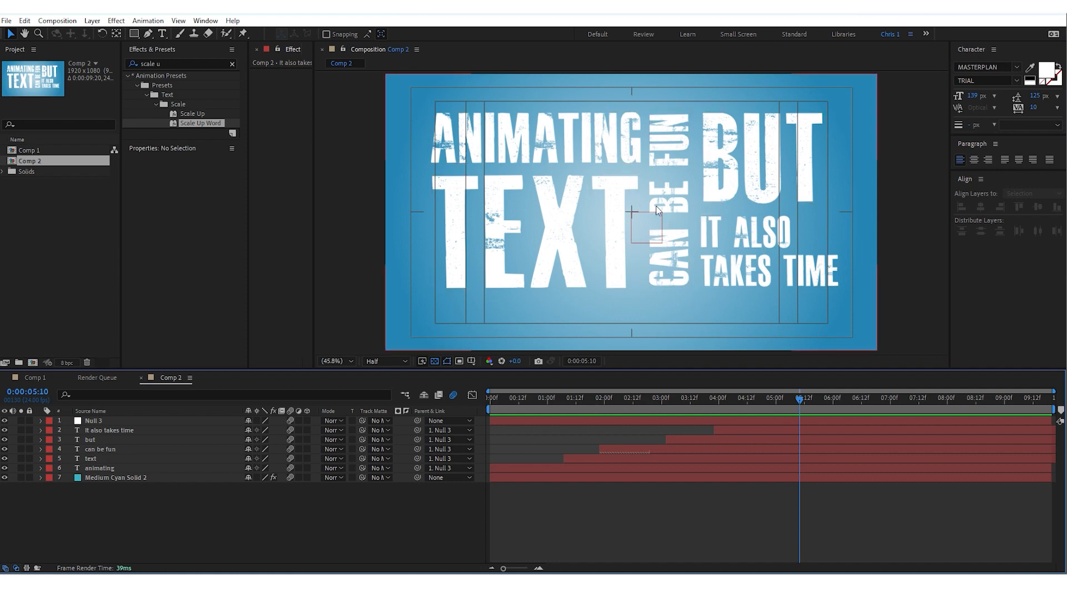
pyautogui.click(102, 422)
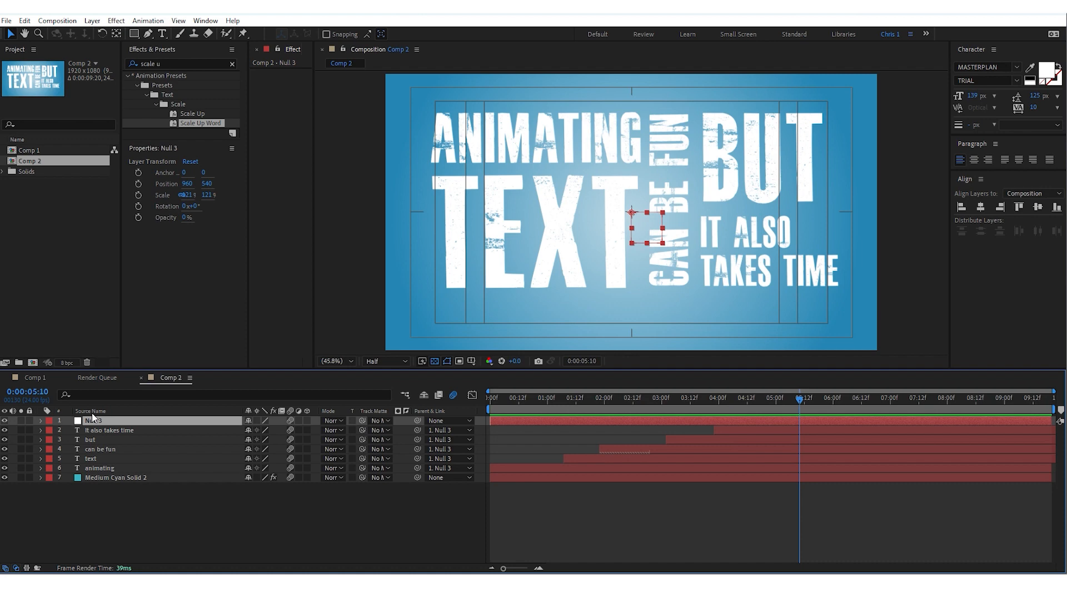
pyautogui.press('p')
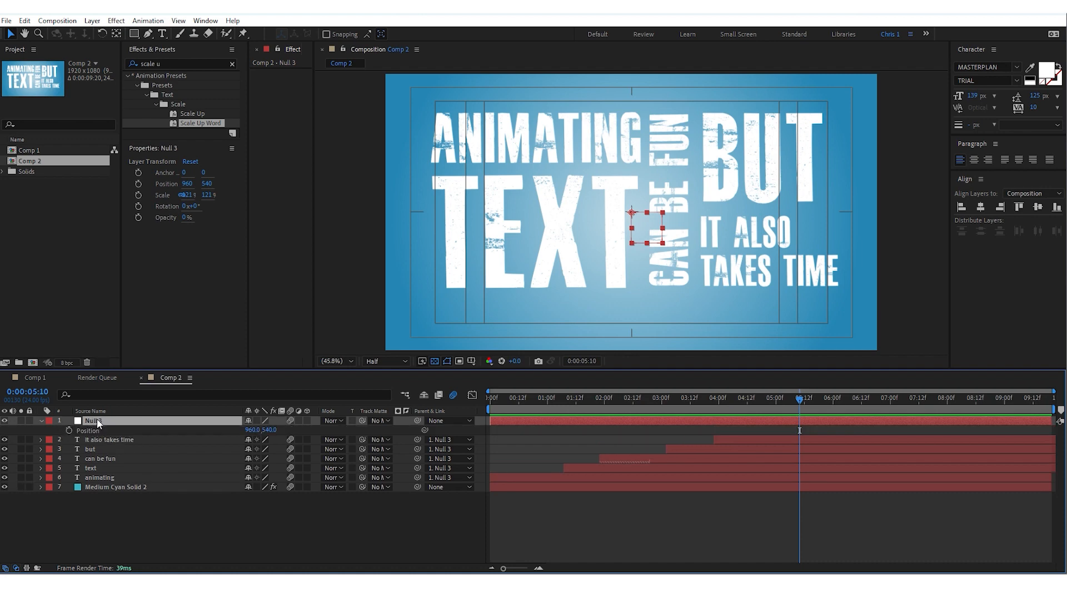
pyautogui.click(68, 430)
pyautogui.moveTo(830, 407); pyautogui.dragTo(837, 405)
pyautogui.click(648, 235)
pyautogui.moveTo(649, 236); pyautogui.dragTo(178, 235)
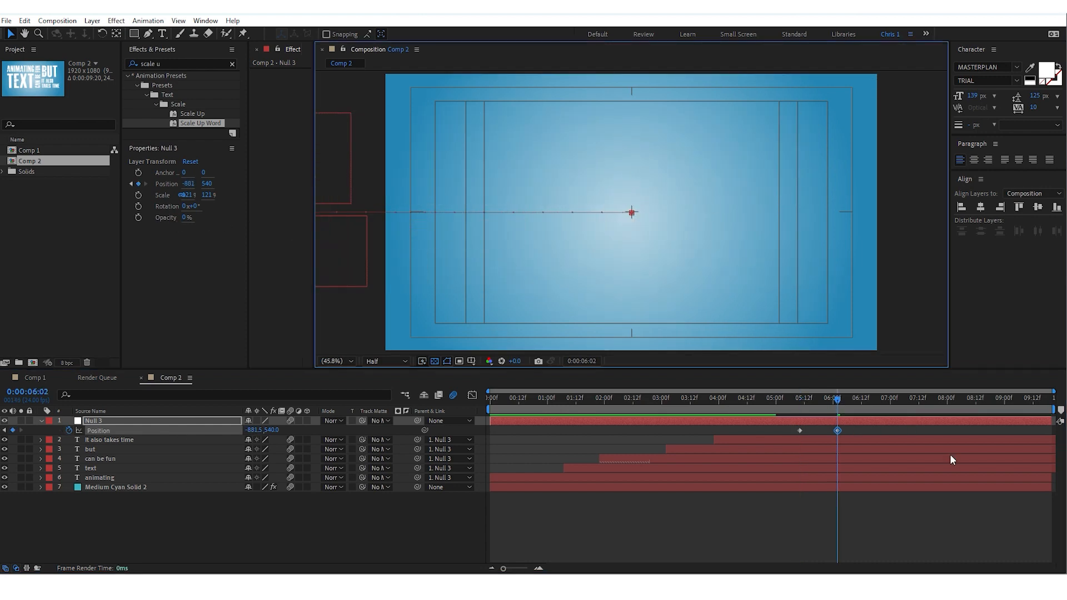
pyautogui.moveTo(805, 411); pyautogui.dragTo(478, 409)
pyautogui.press('space')
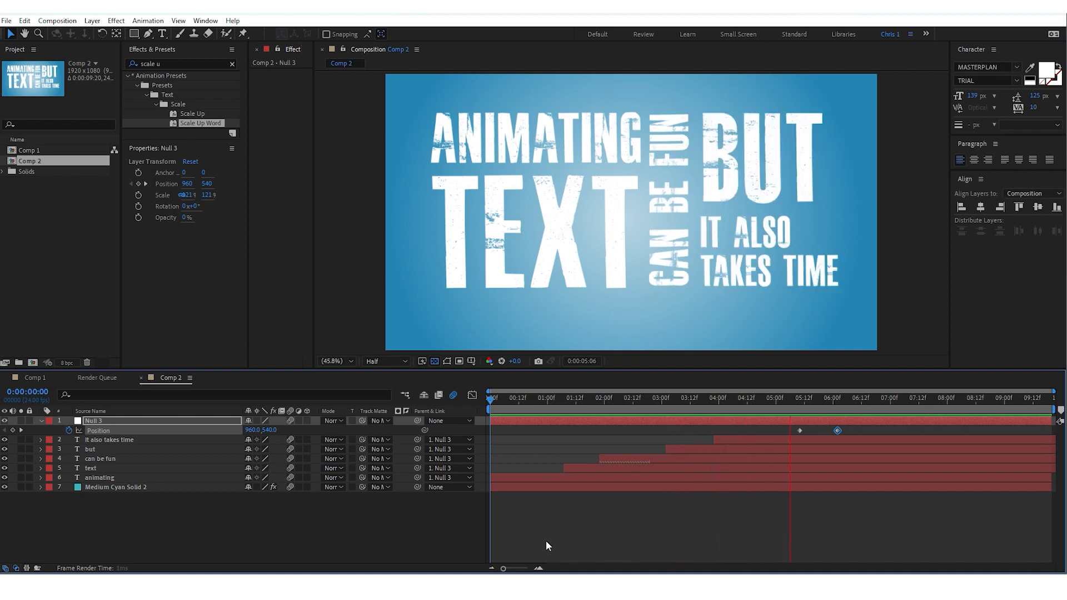
pyautogui.press('space')
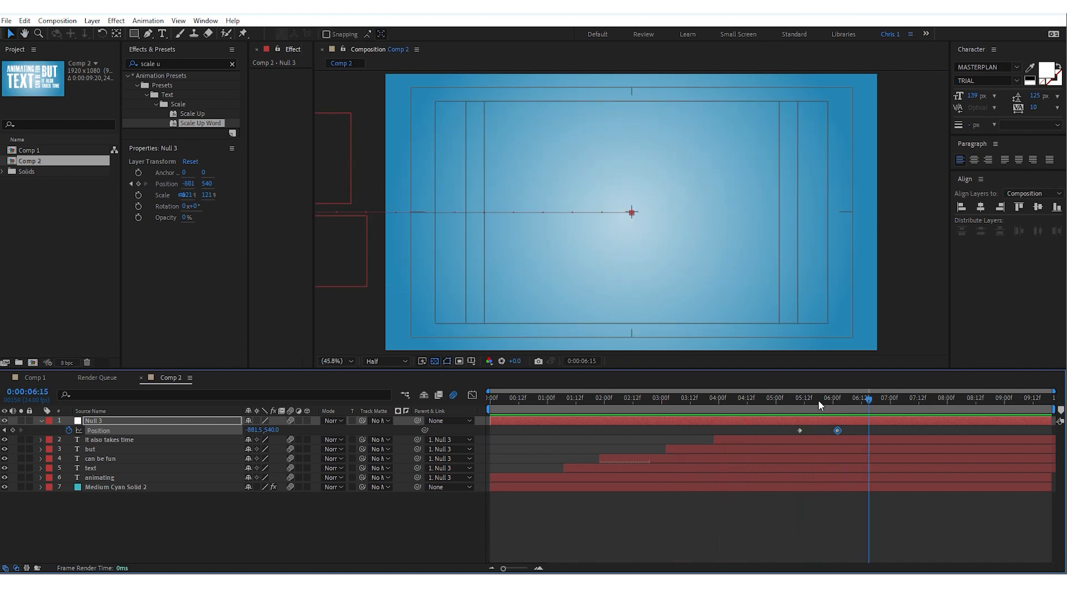
# Add a text layer reading "This was great" at 0:00:06:02
pyautogui.click(800, 403)
pyautogui.moveTo(801, 407); pyautogui.dragTo(838, 425)
pyautogui.hotkey('ctrl', 't')
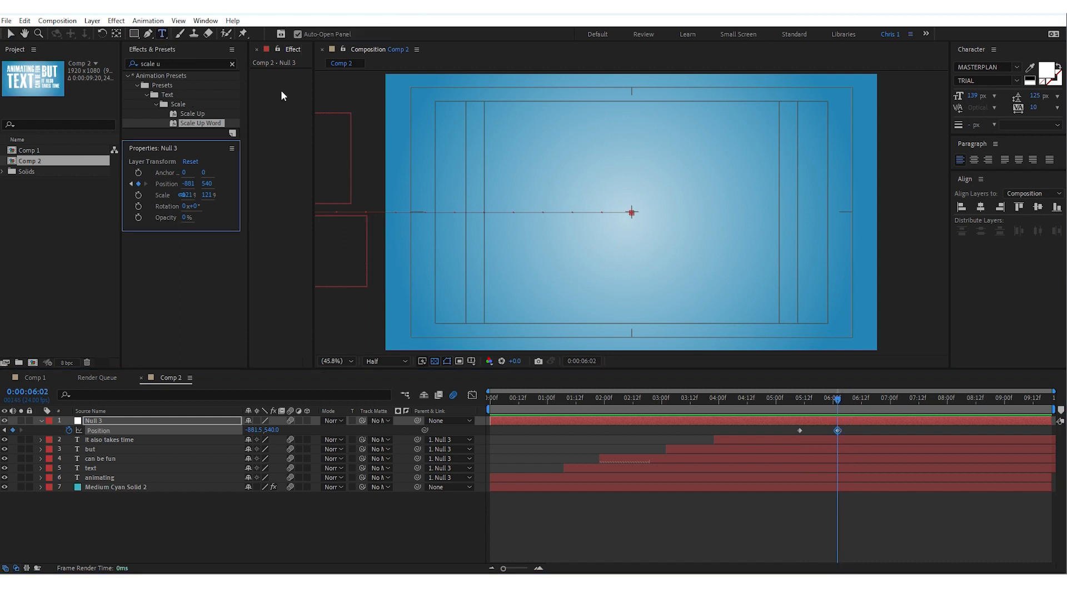
pyautogui.click(631, 157)
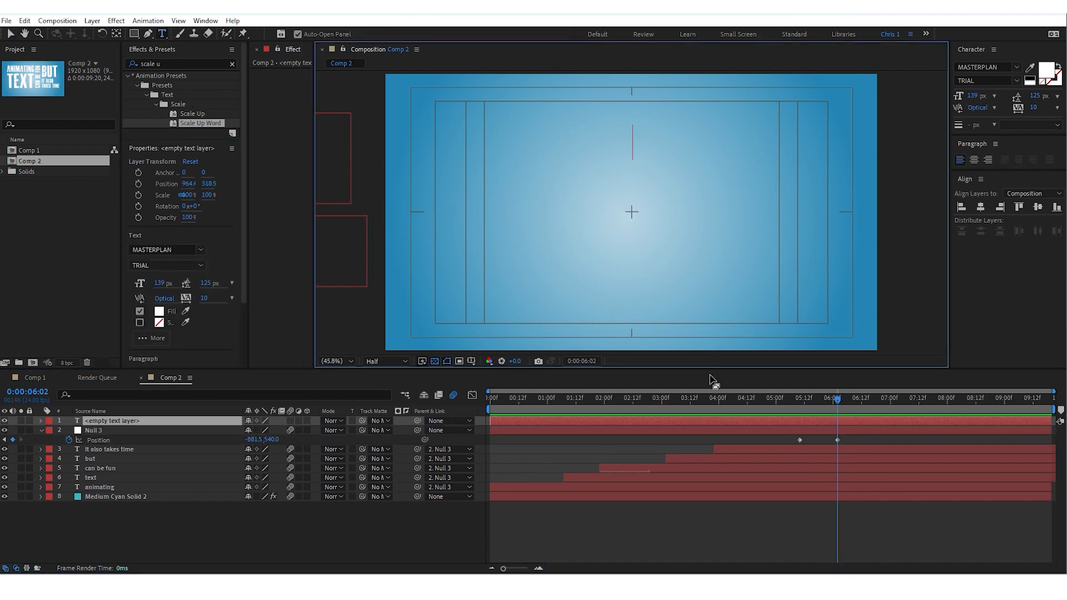
pyautogui.write('This was')
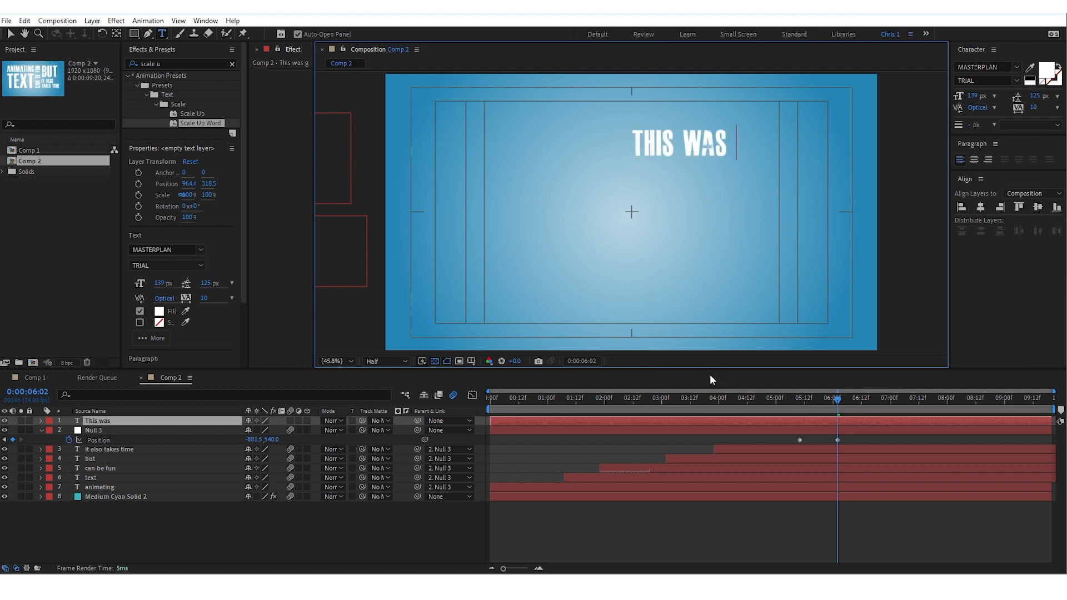
pyautogui.write(' great')
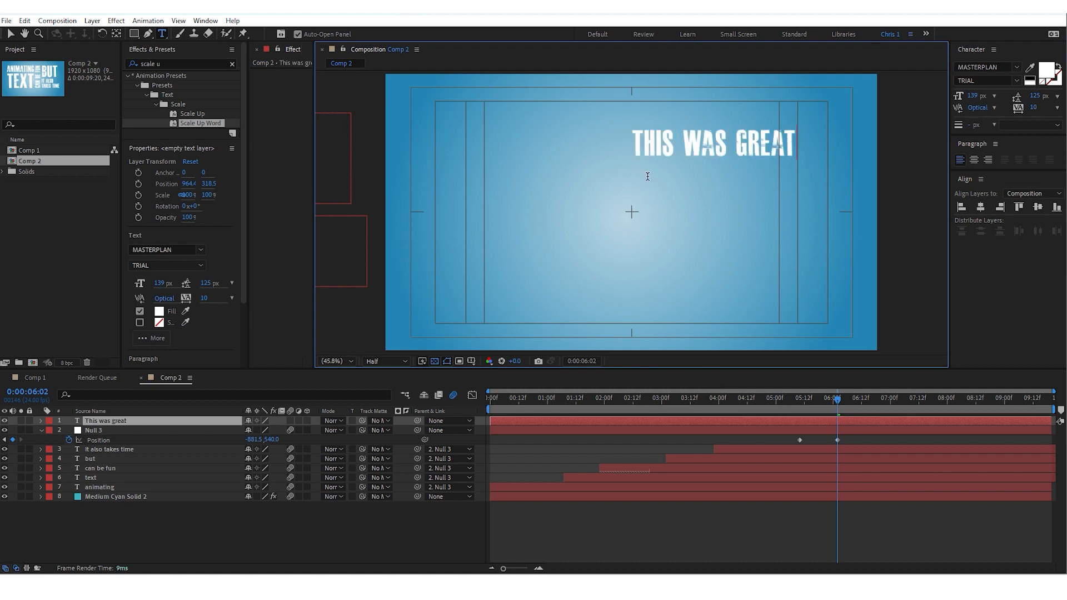
# Set the "This was great" text size to 206 px and move it to the center of the frame
pyautogui.moveTo(631, 133); pyautogui.dragTo(192, 96)
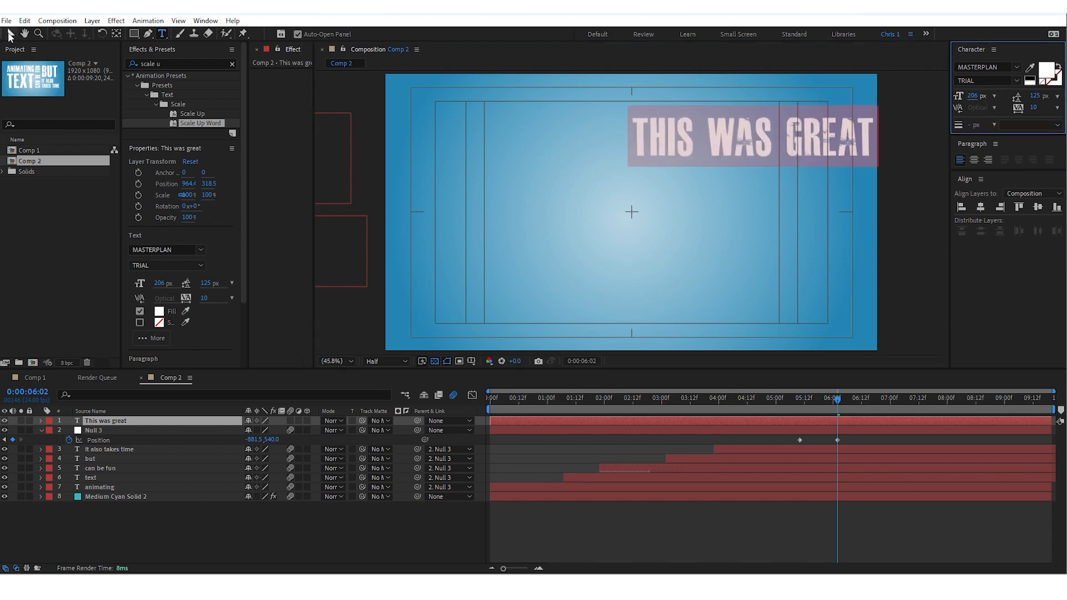
pyautogui.click(10, 34)
pyautogui.moveTo(676, 139); pyautogui.dragTo(562, 217)
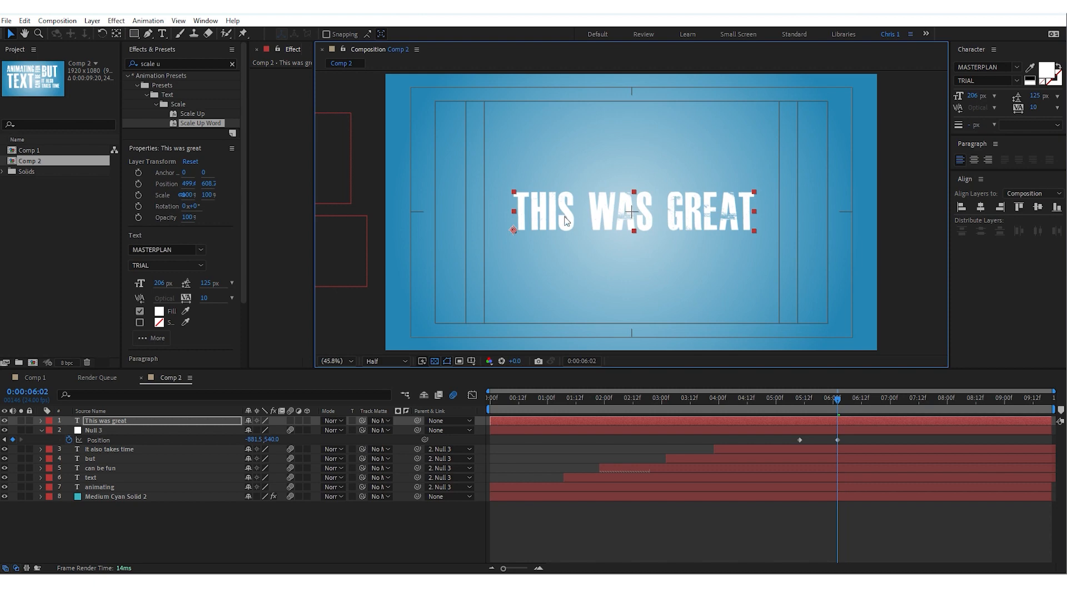
# Move the "This was great" layer so that it starts at 0:00:06:02
pyautogui.click(856, 422)
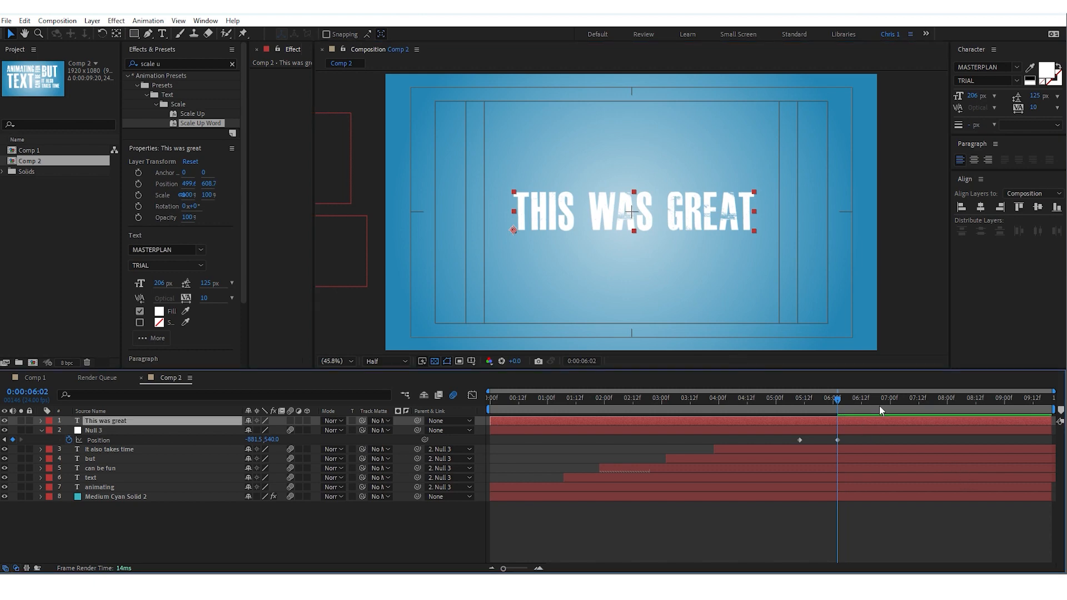
pyautogui.press('[')
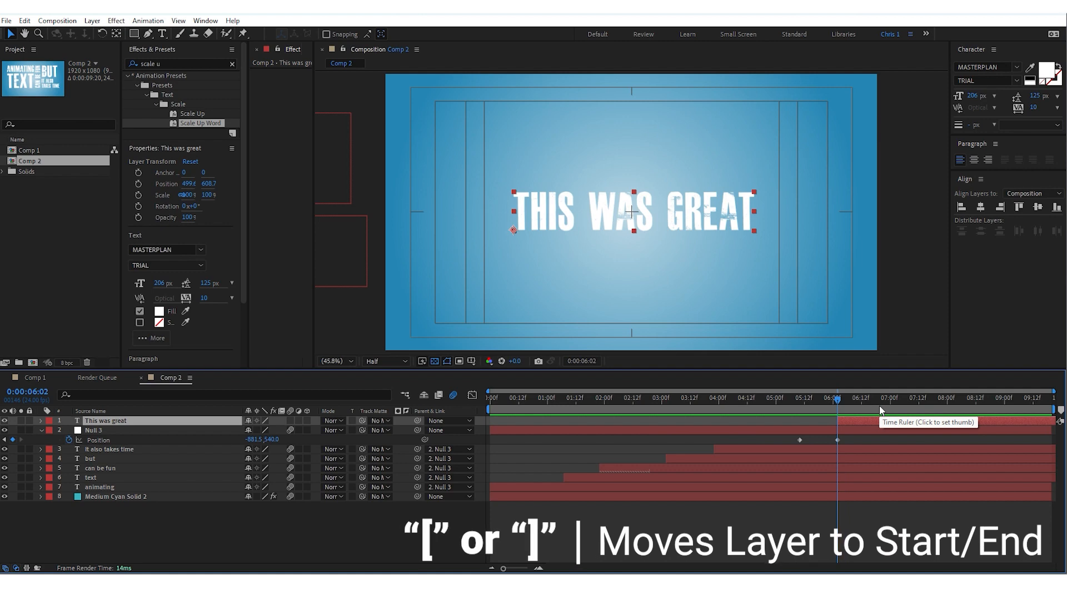
pyautogui.press('pageup')
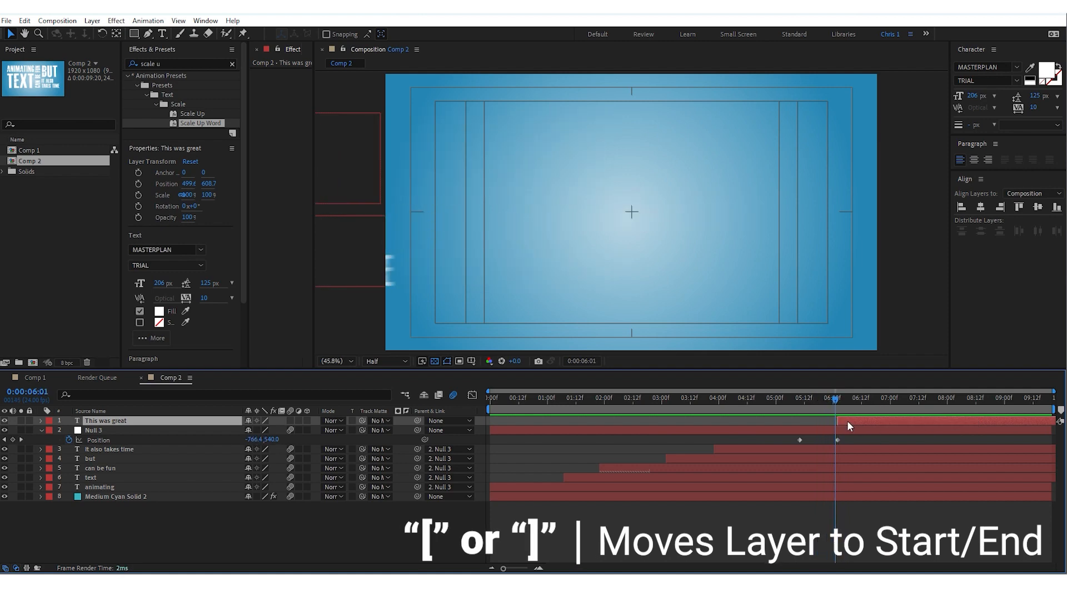
pyautogui.click(840, 399)
pyautogui.press('pageup')
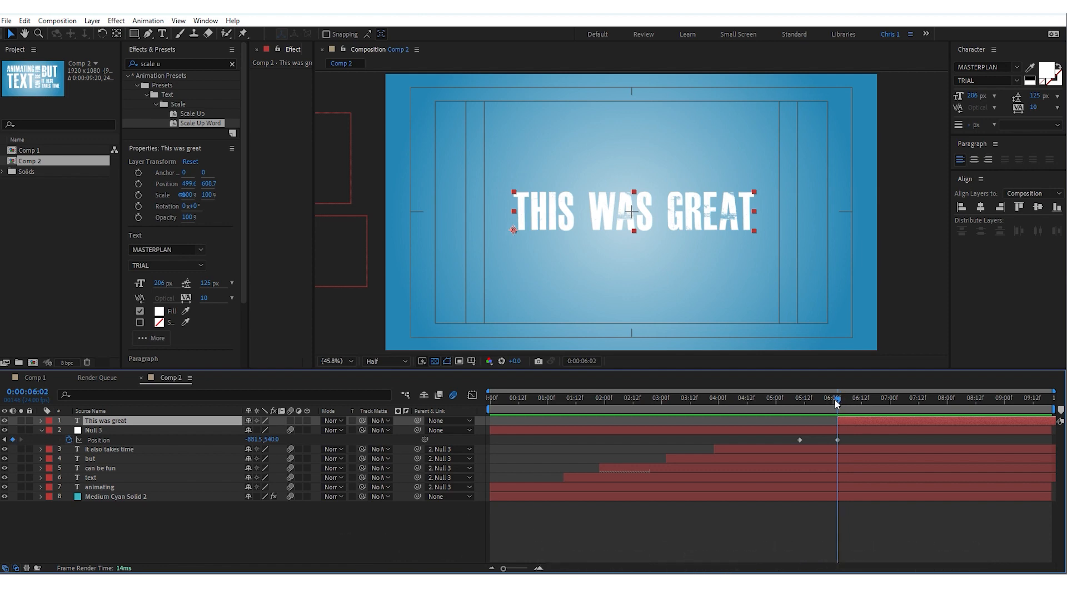
# Keyframe the Position of "This was great" off the frame's right side at 0:00:06:04, about 2094.5, 608.7, and centered at about 0:00:06:18
pyautogui.press('p')
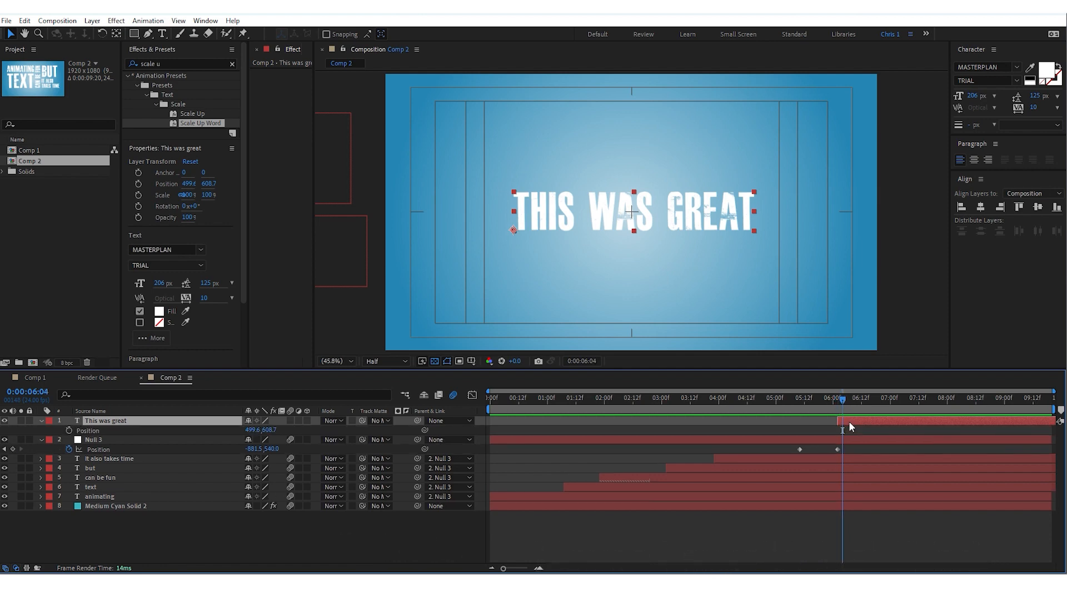
pyautogui.click(69, 431)
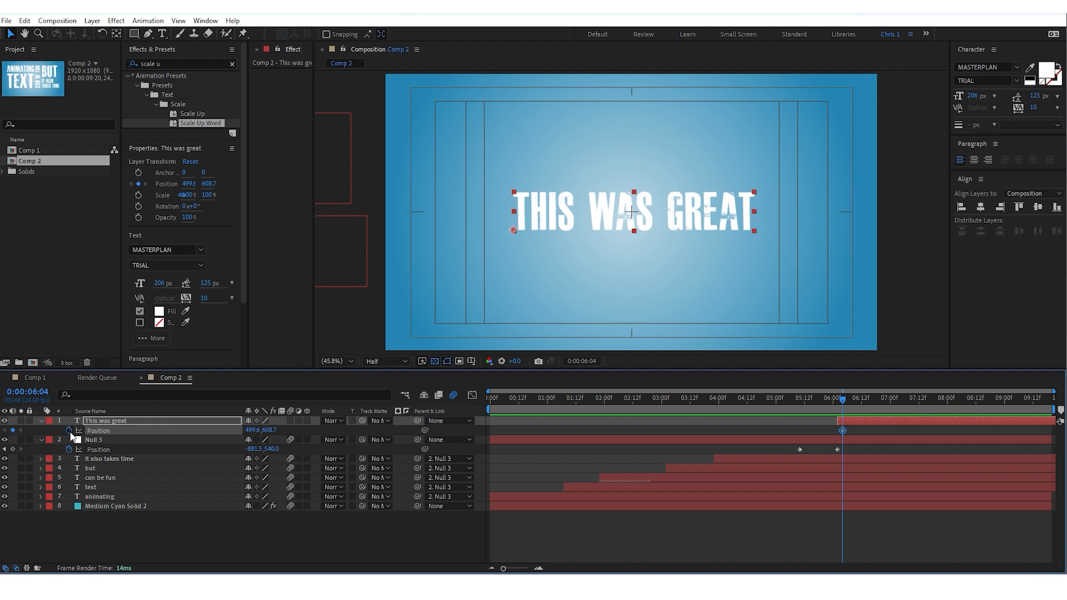
pyautogui.moveTo(841, 429); pyautogui.dragTo(875, 431)
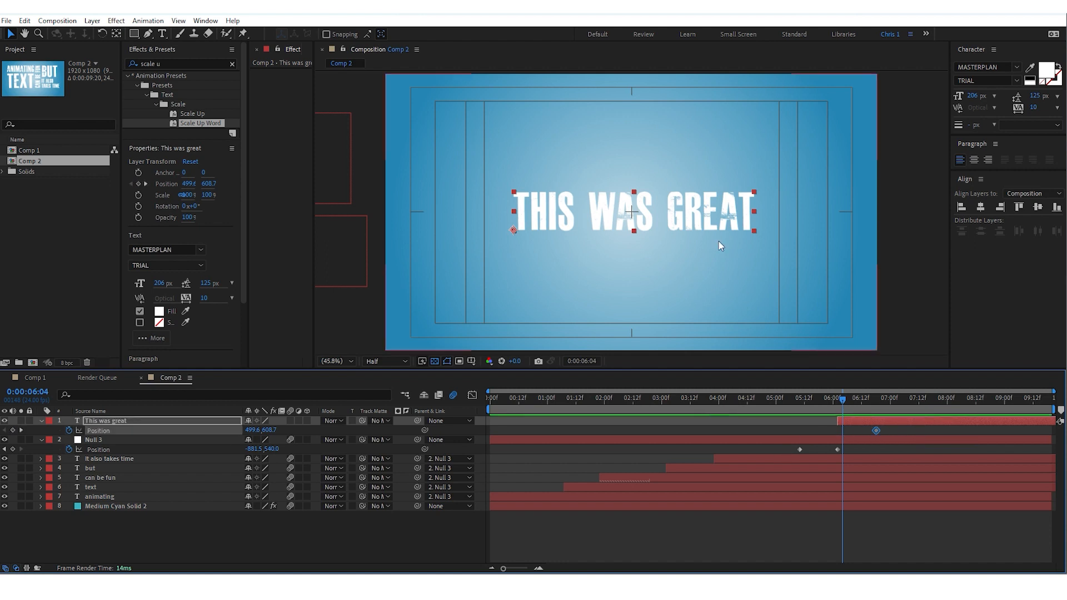
pyautogui.moveTo(596, 209); pyautogui.dragTo(976, 228)
pyautogui.press('space')
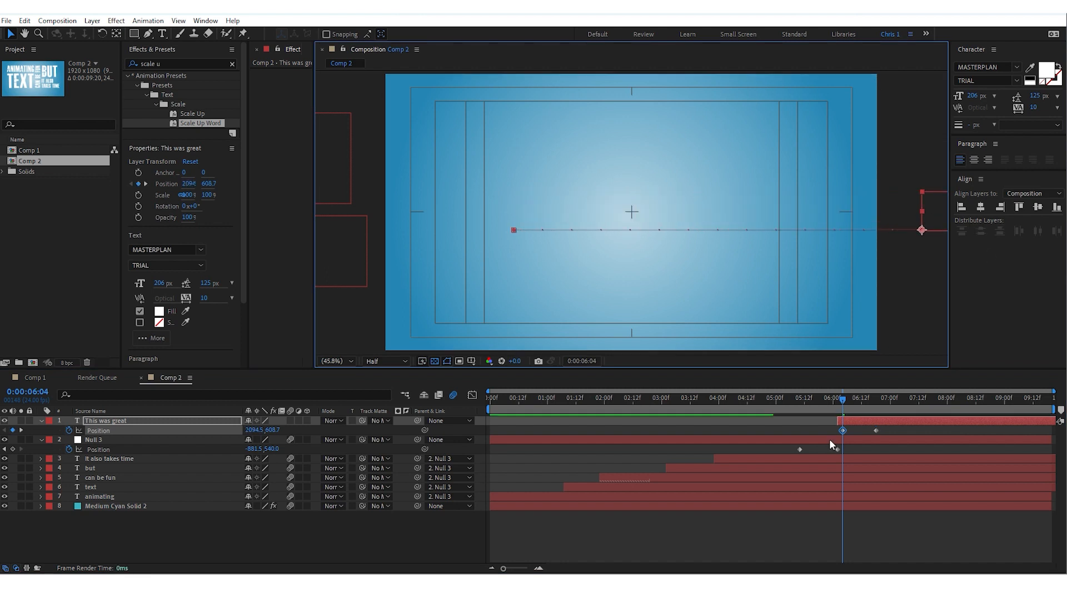
pyautogui.press('space')
# Shift the "This was great" layer with its keyframes to start at about 0:00:05:16, and preview the transition and full animation
pyautogui.moveTo(782, 396); pyautogui.dragTo(824, 426)
pyautogui.click(788, 399)
pyautogui.press('space')
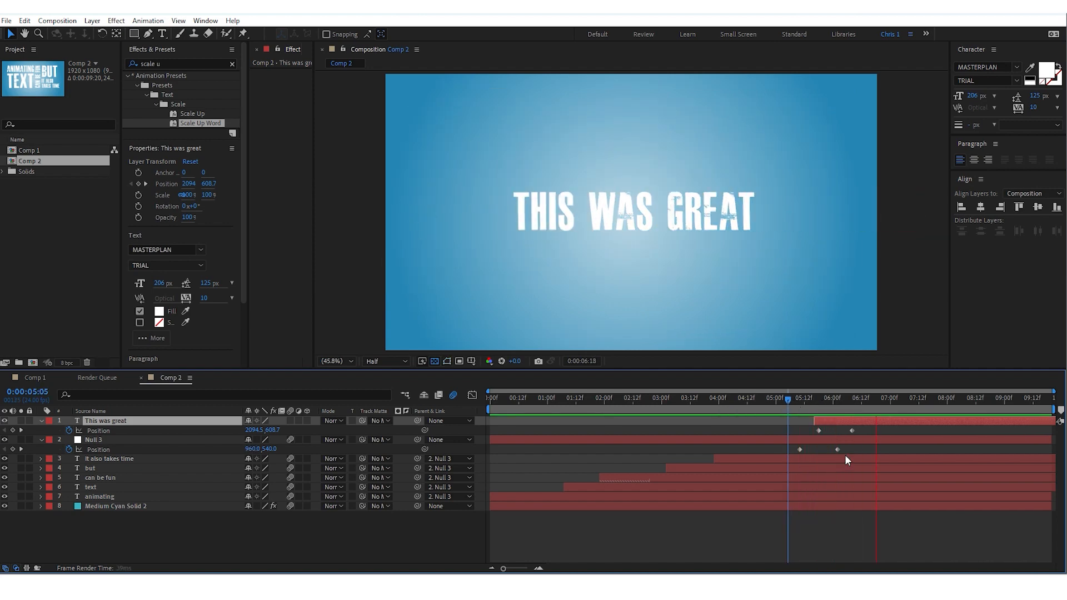
pyautogui.press('space')
pyautogui.press('Home')
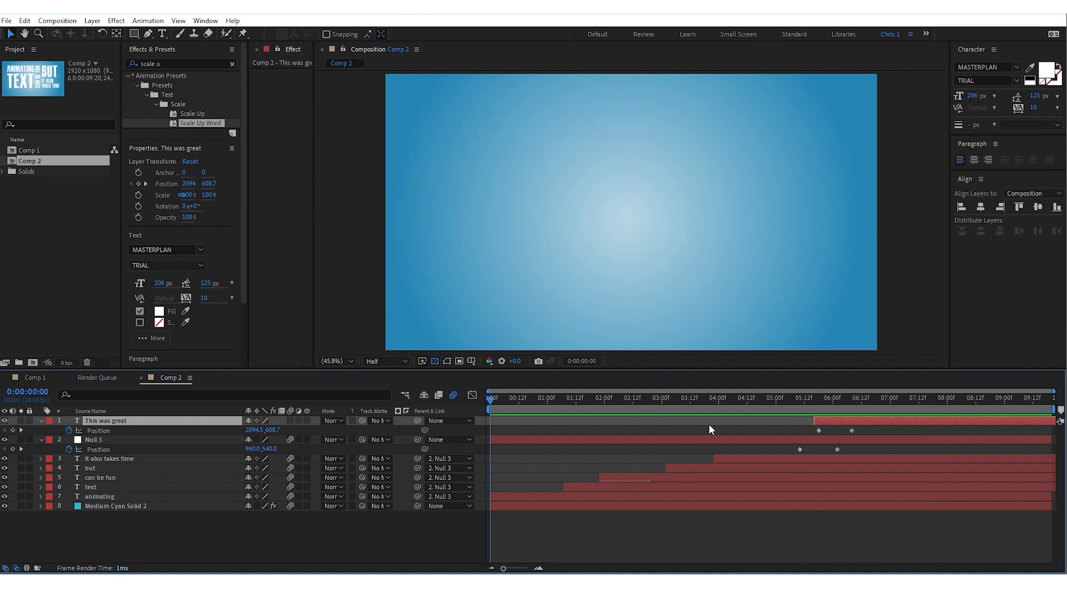
pyautogui.press('space')
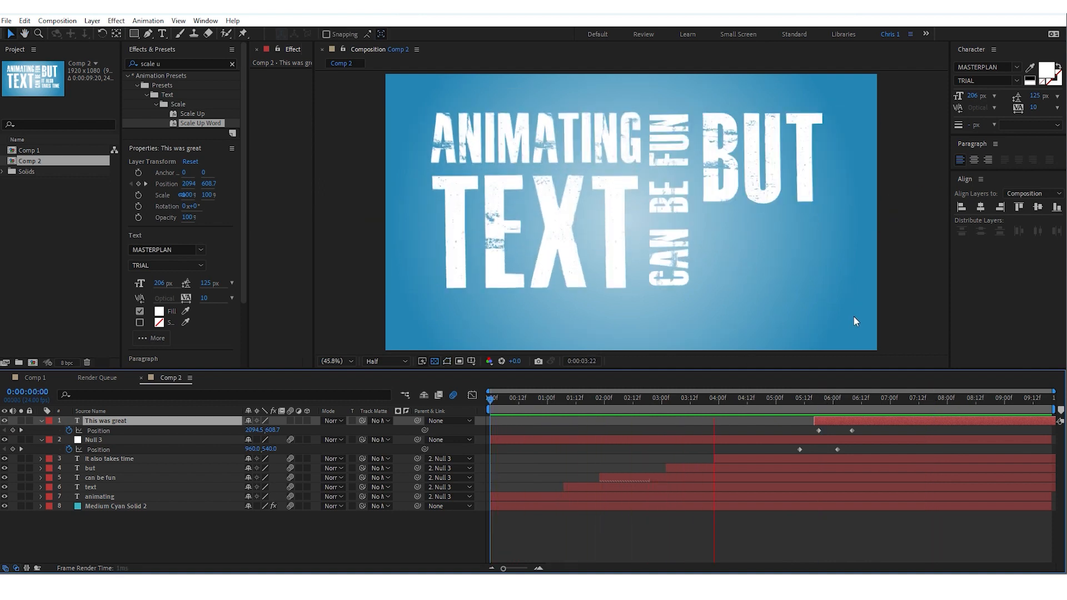
pyautogui.press('space')
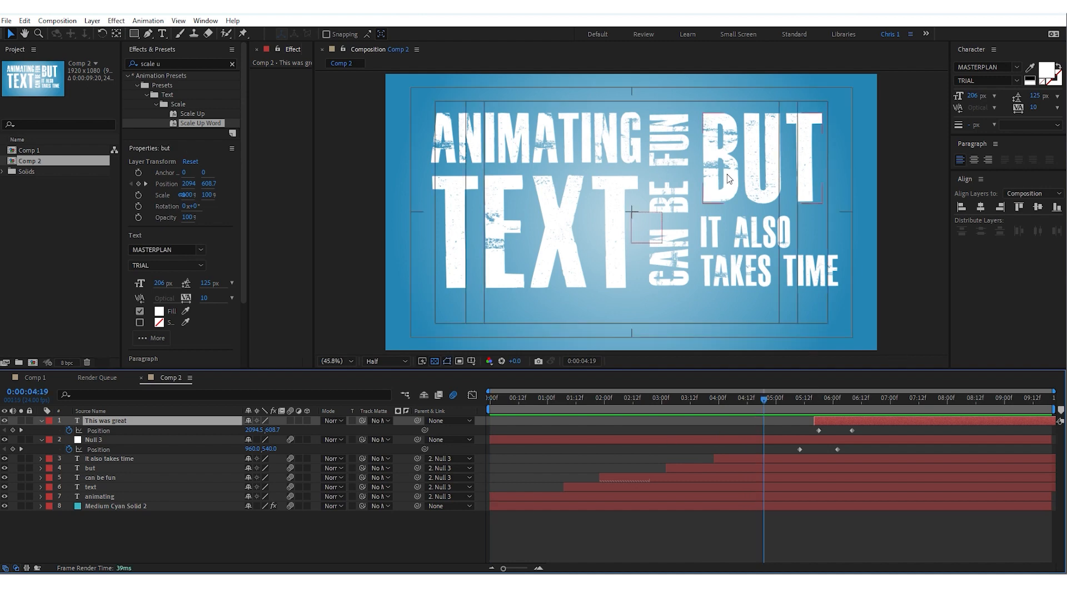
# Change the fill color of "but" to blue 1758B1
pyautogui.click(729, 179)
pyautogui.click(1047, 74)
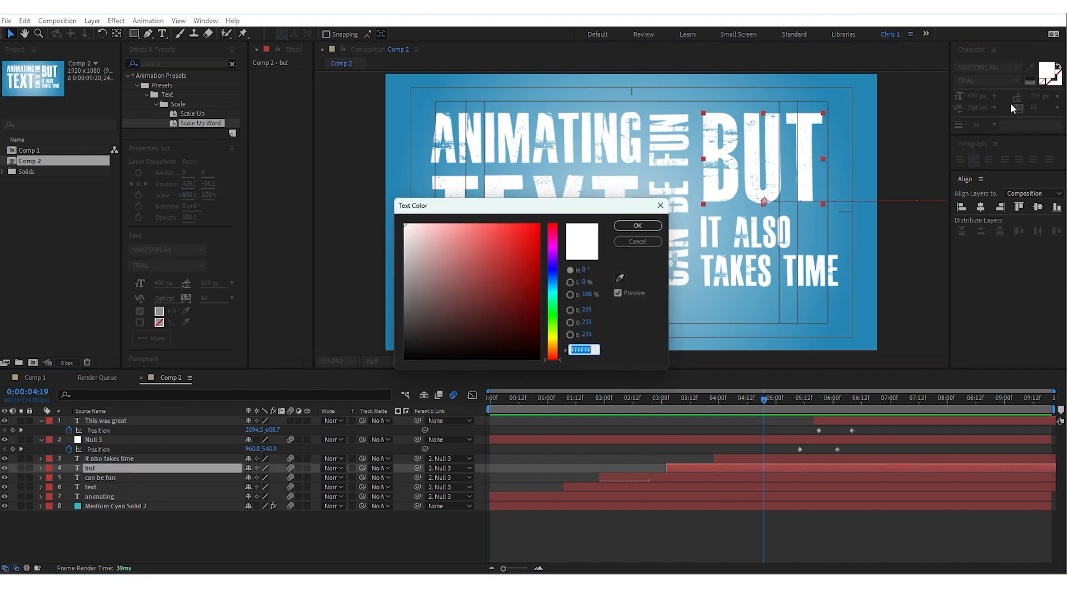
pyautogui.click(555, 282)
pyautogui.click(522, 262)
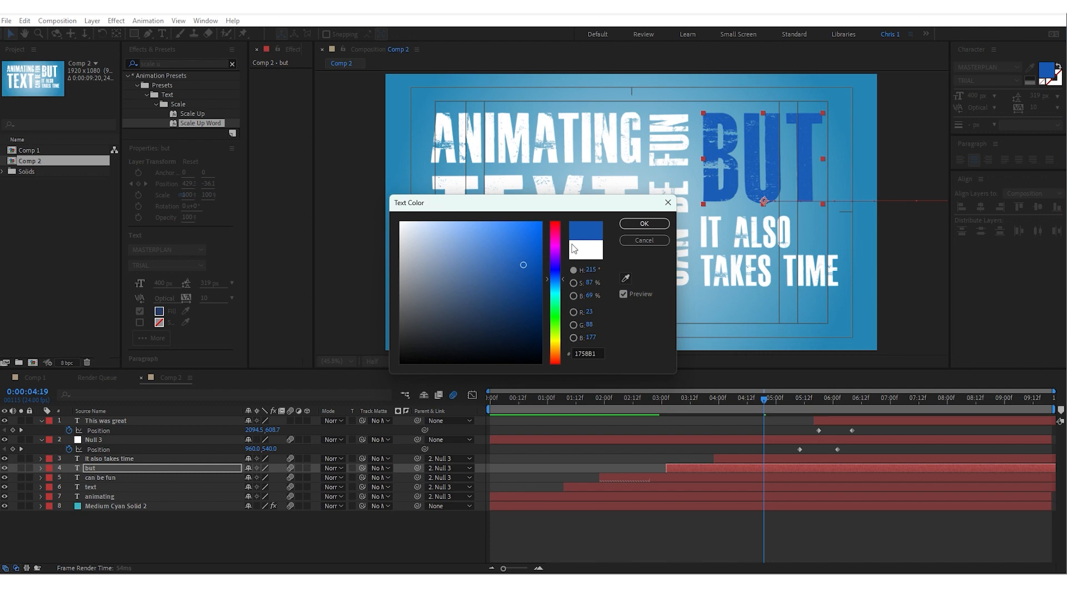
pyautogui.click(644, 224)
# Change the fill color of "text" to dark blue 0C3773 and preview the animation from the beginning
pyautogui.doubleClick(593, 235)
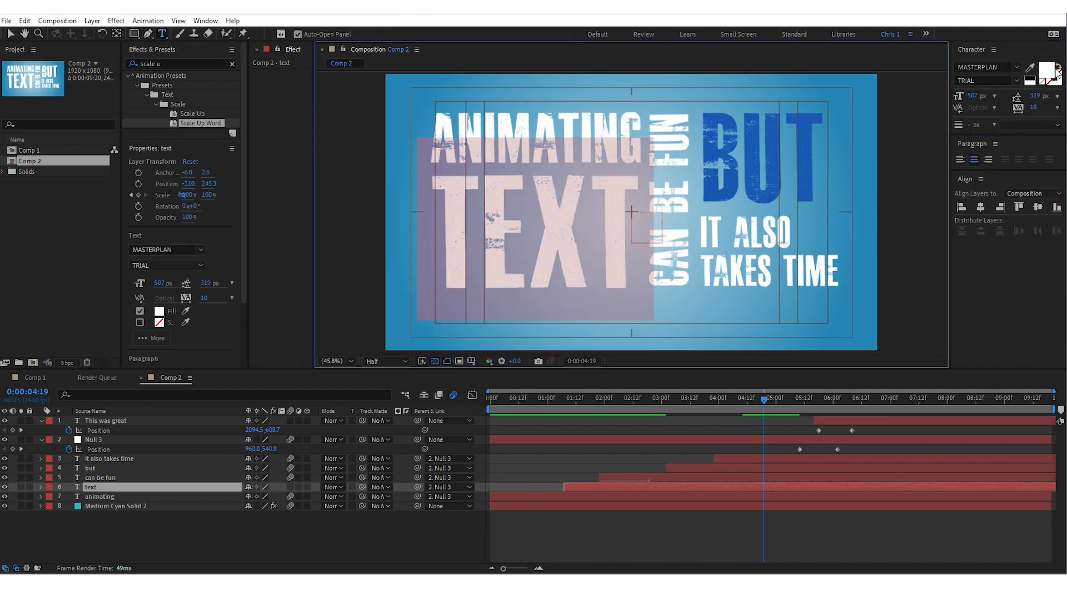
pyautogui.click(1047, 70)
pyautogui.click(624, 278)
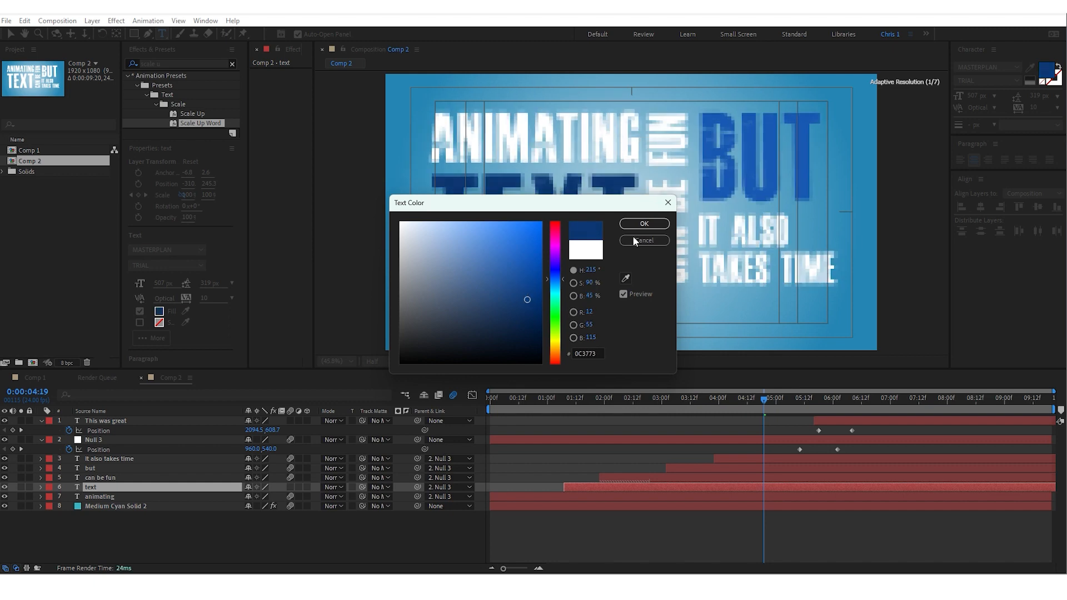
pyautogui.click(645, 224)
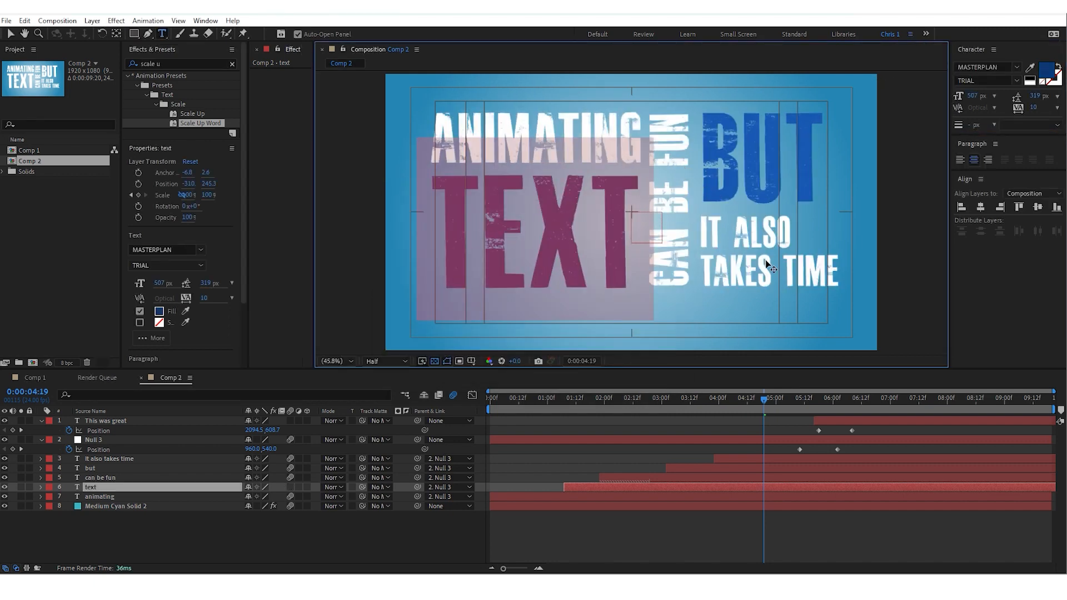
pyautogui.click(394, 538)
pyautogui.moveTo(507, 400); pyautogui.dragTo(411, 401)
pyautogui.press('space')
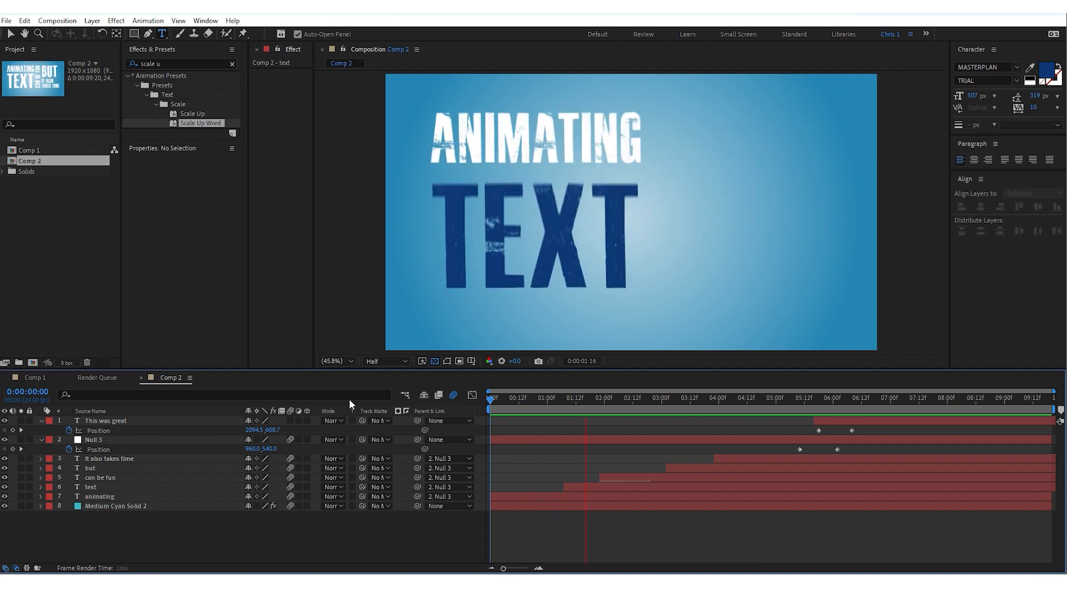